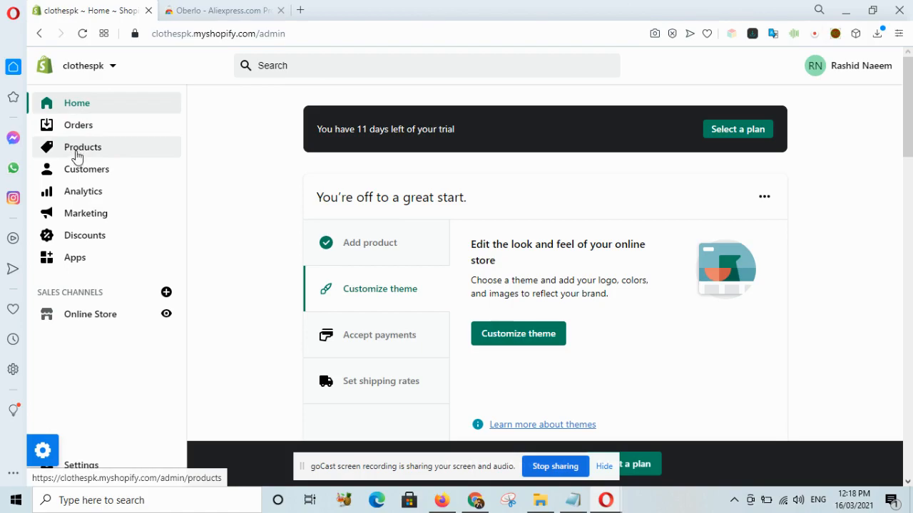
- Start adding a new product to the store and set its product status to Active
left_click(77, 151)
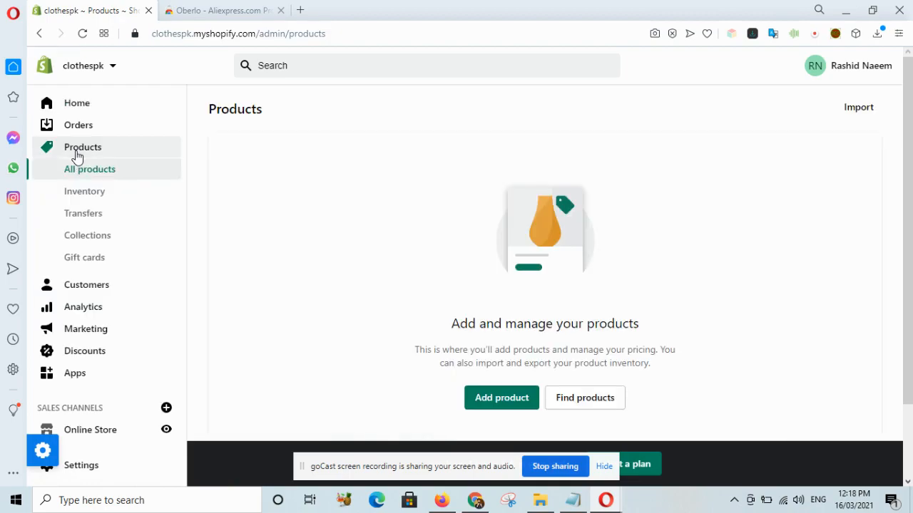
scroll(517, 283, "down", 1)
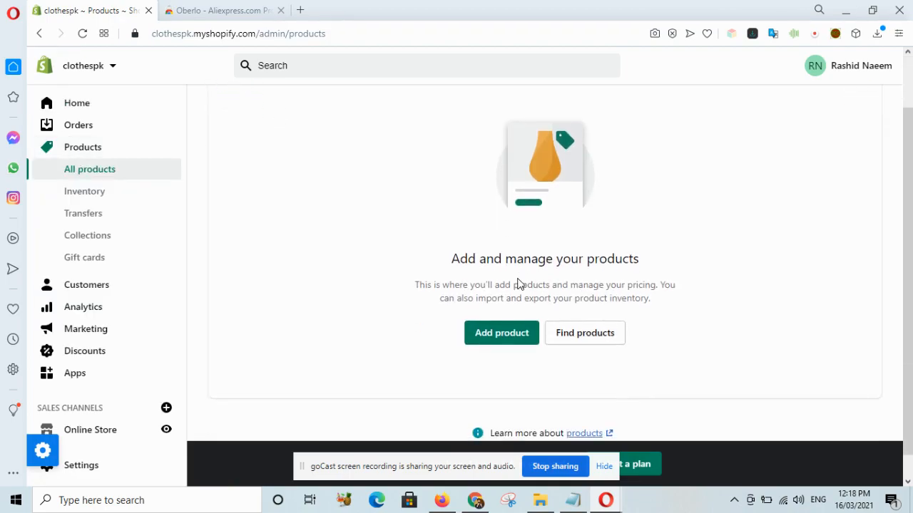
left_click(499, 342)
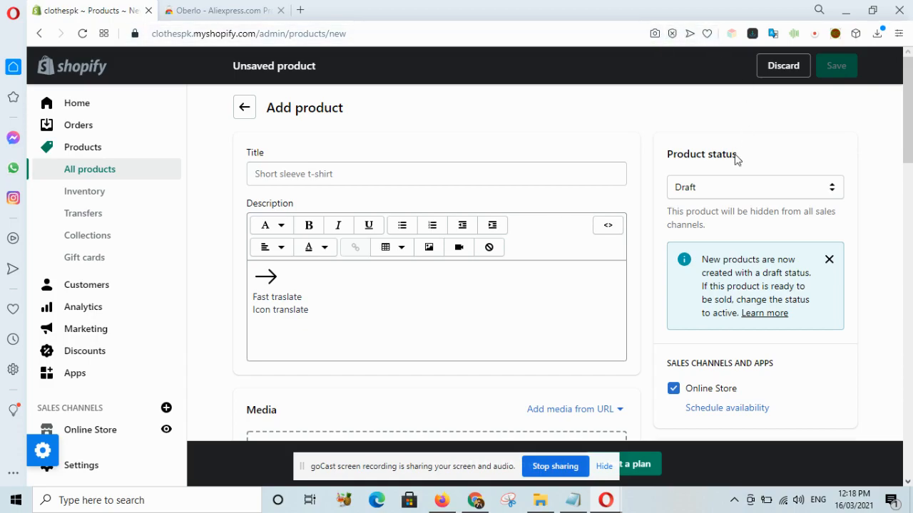
left_click(720, 188)
left_click(693, 207)
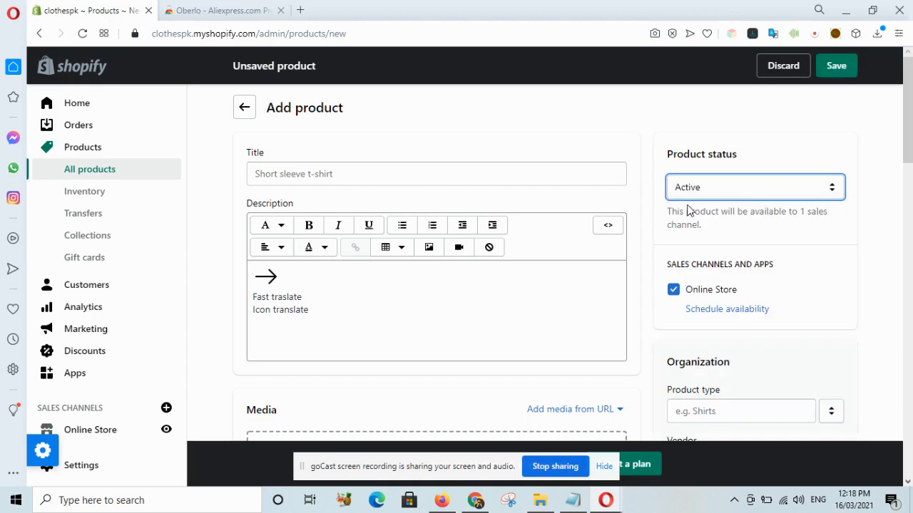
- Title the product "Heather Women T-Shirt" and replace the existing description content with "bnvb"
left_click(337, 173)
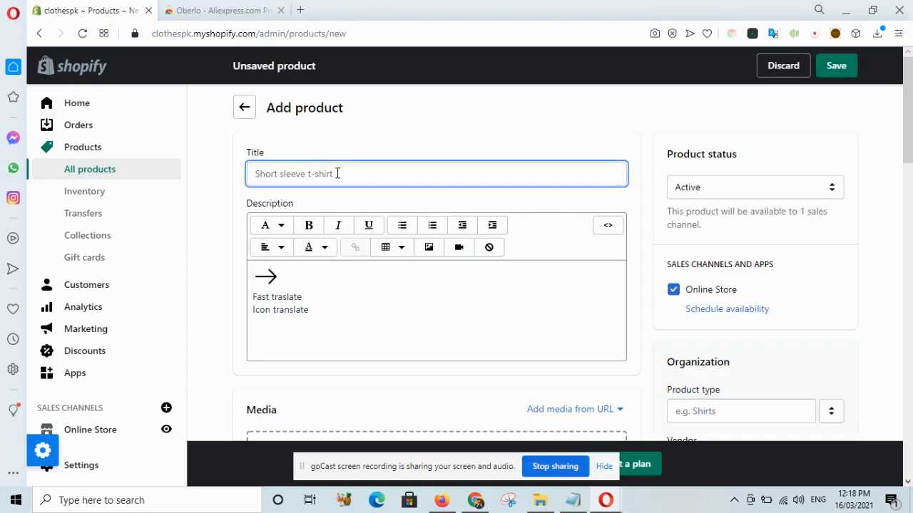
type("Heather Women T-Shirt")
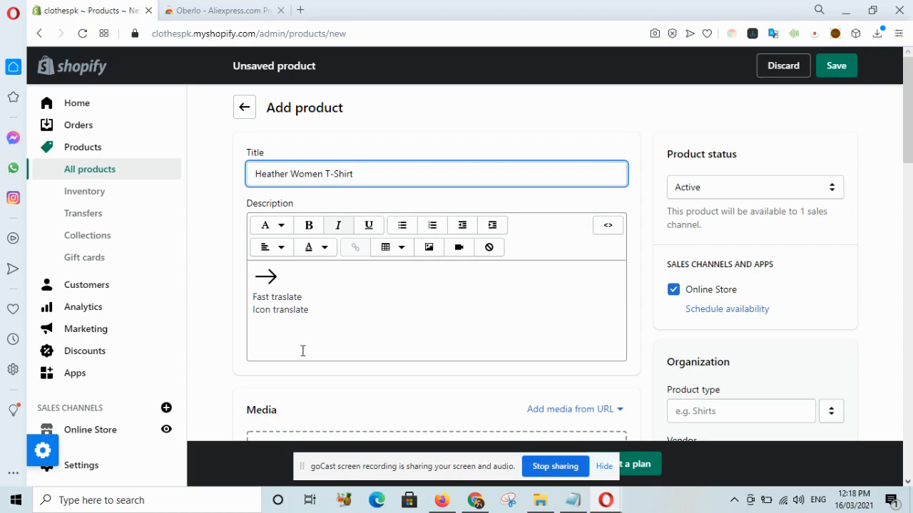
left_click_drag(314, 312, 235, 275)
key("BackSpace")
left_click(235, 276)
left_click(283, 273)
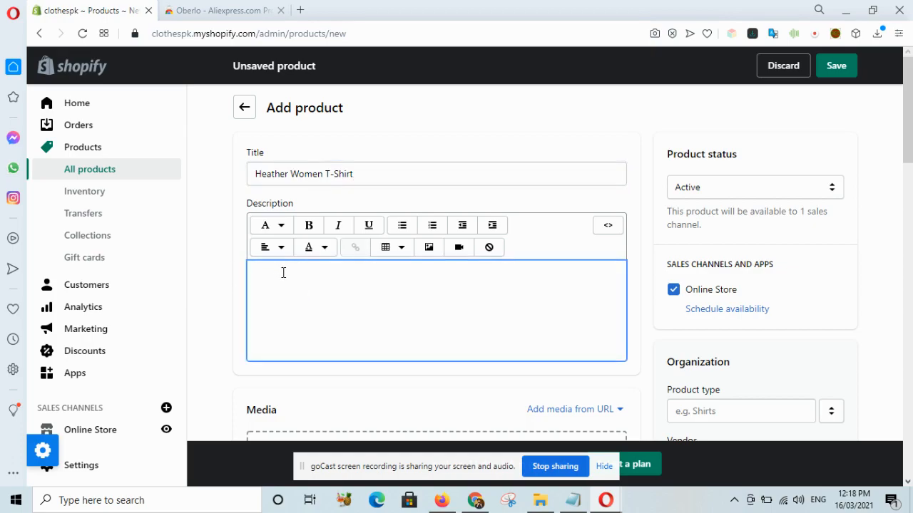
left_click(283, 280)
type("bnvb")
- Upload the white and green knotted t-shirt mockups of a woman at a table surrounded by plants from Downloads as product media
scroll(283, 280, "down", 3)
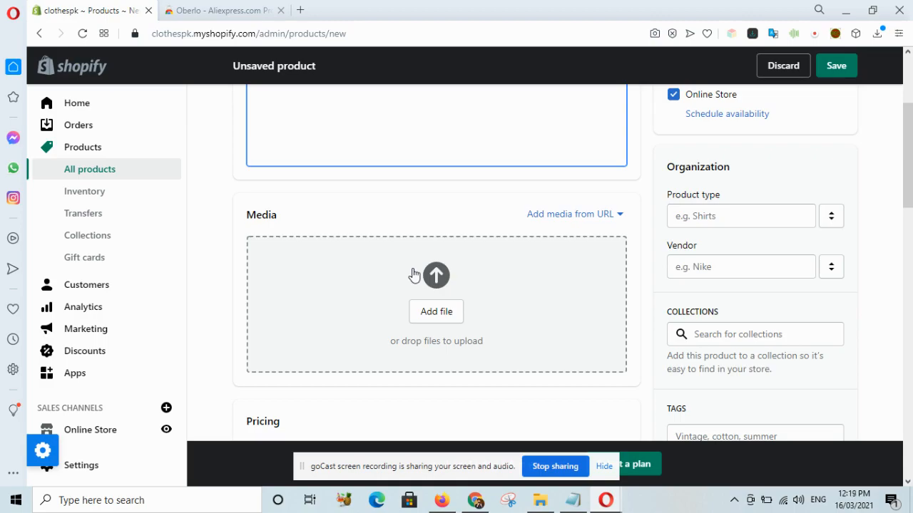
left_click(436, 314)
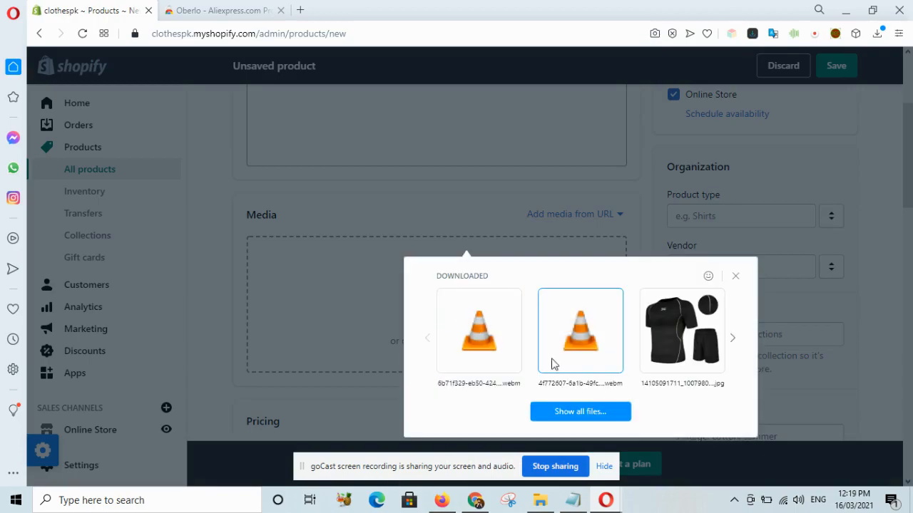
left_click(594, 413)
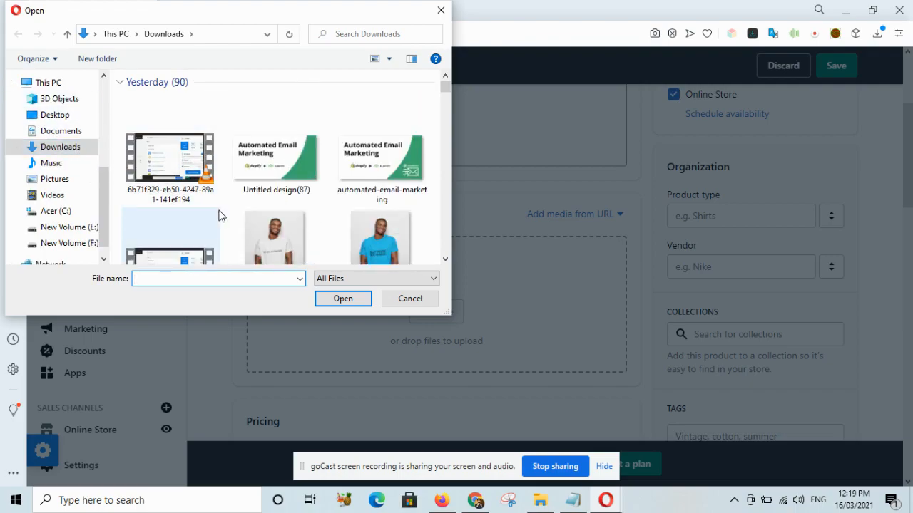
scroll(219, 216, "down", 2)
scroll(219, 215, "down", 2)
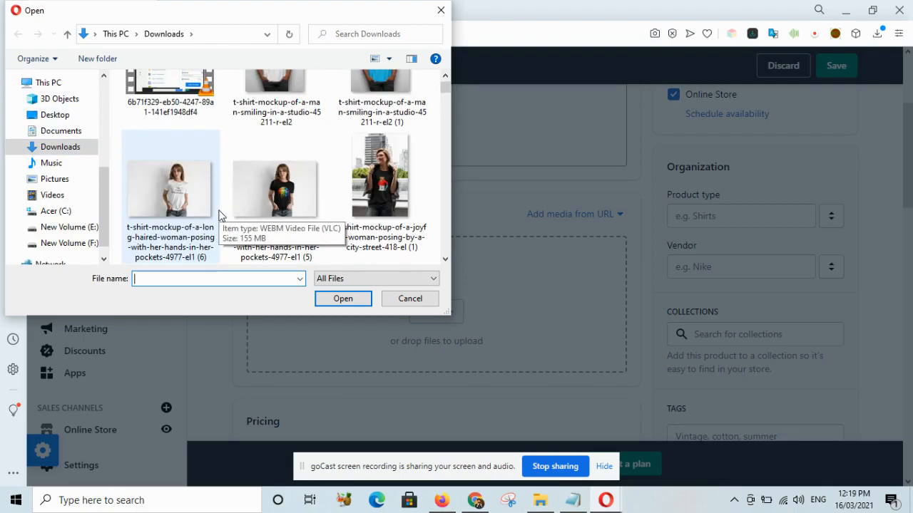
scroll(219, 215, "down", 5)
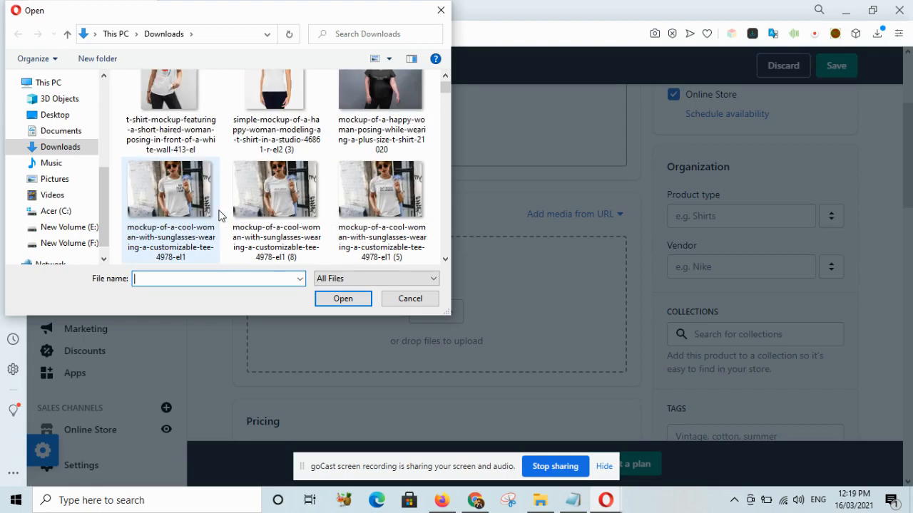
scroll(219, 215, "down", 2)
scroll(219, 215, "down", 4)
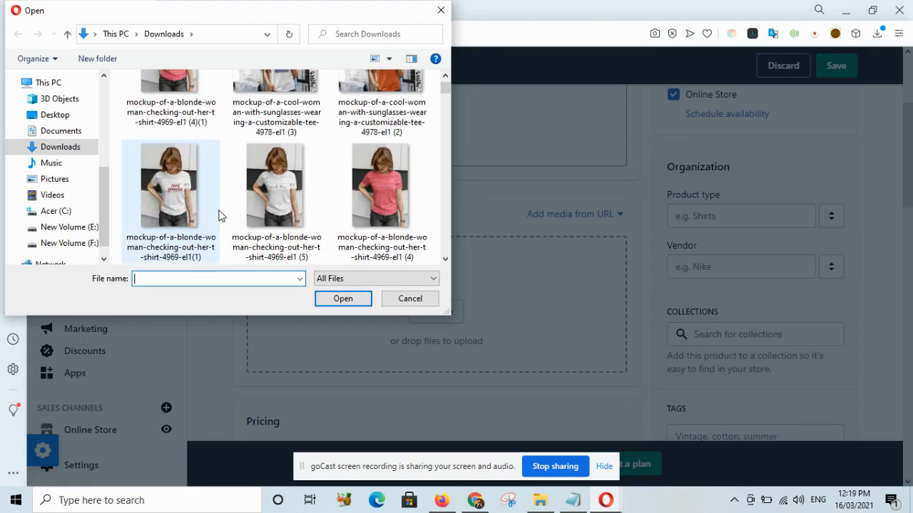
scroll(219, 215, "down", 2)
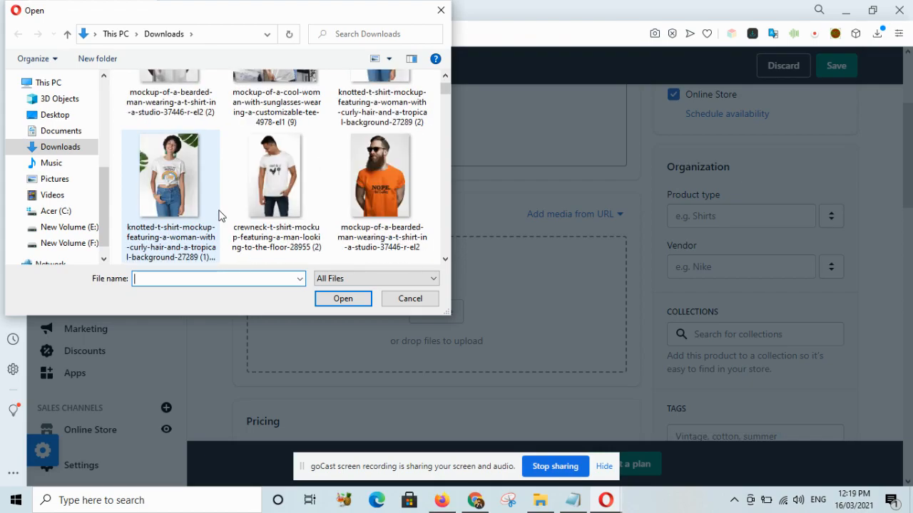
scroll(219, 216, "down", 2)
scroll(219, 215, "down", 4)
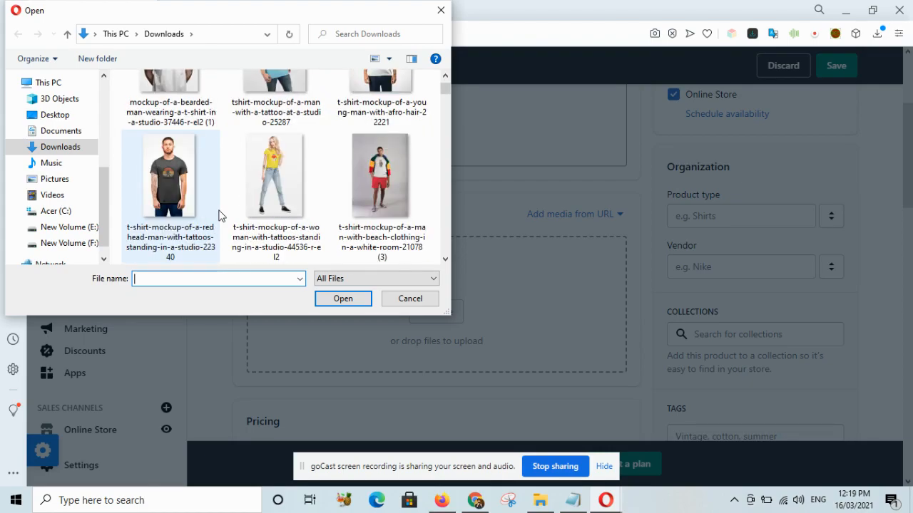
scroll(219, 215, "down", 8)
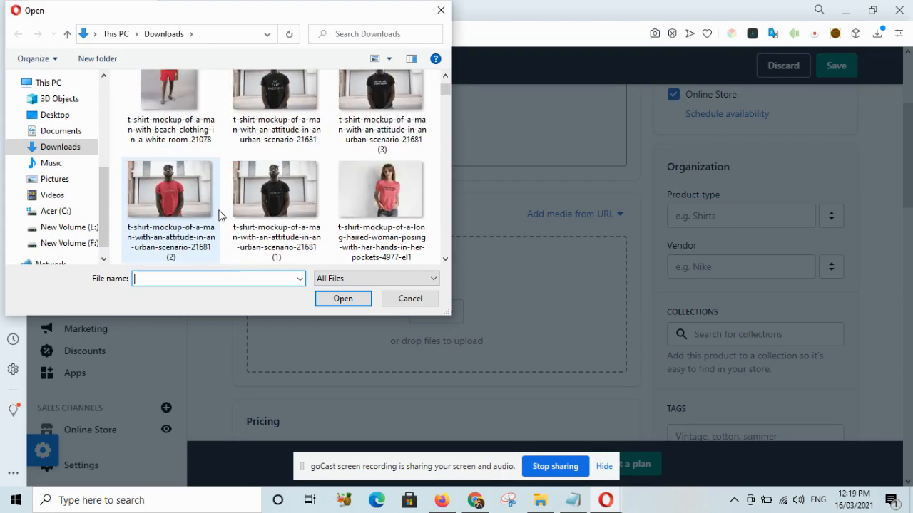
scroll(218, 216, "down", 8)
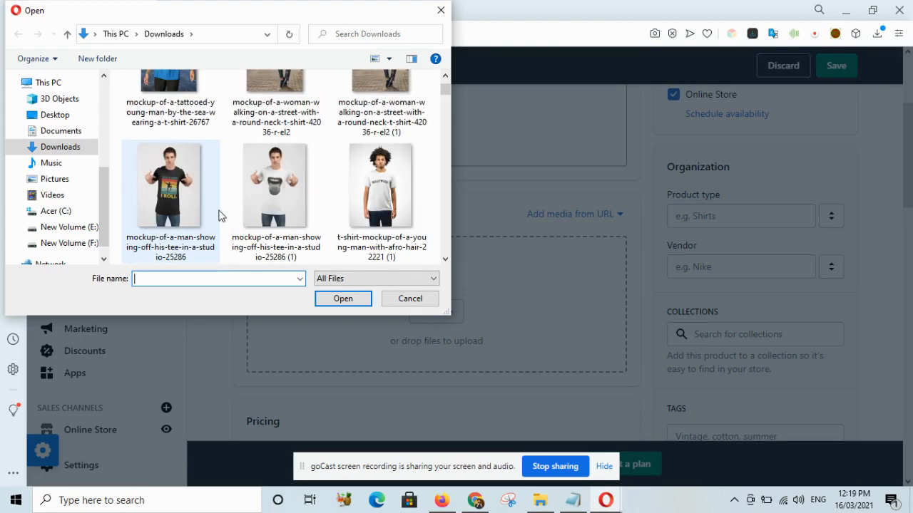
scroll(219, 216, "down", 10)
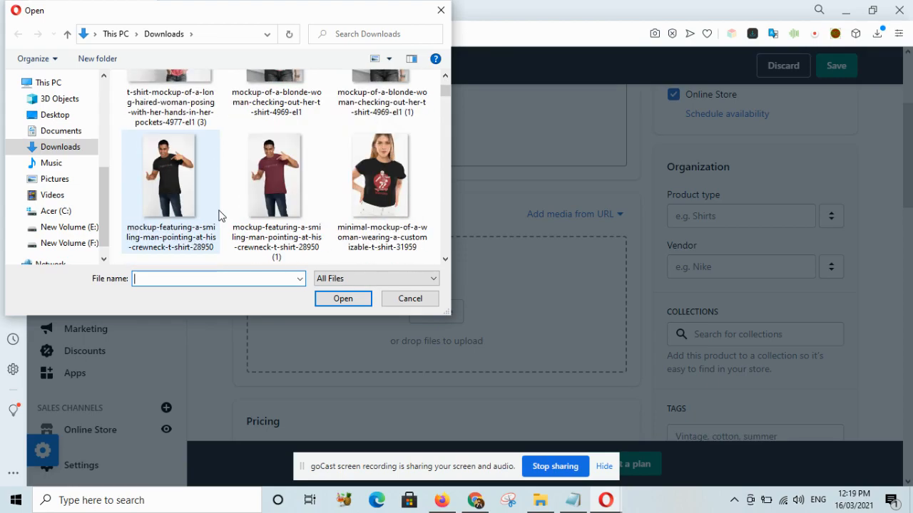
scroll(219, 215, "up", 6)
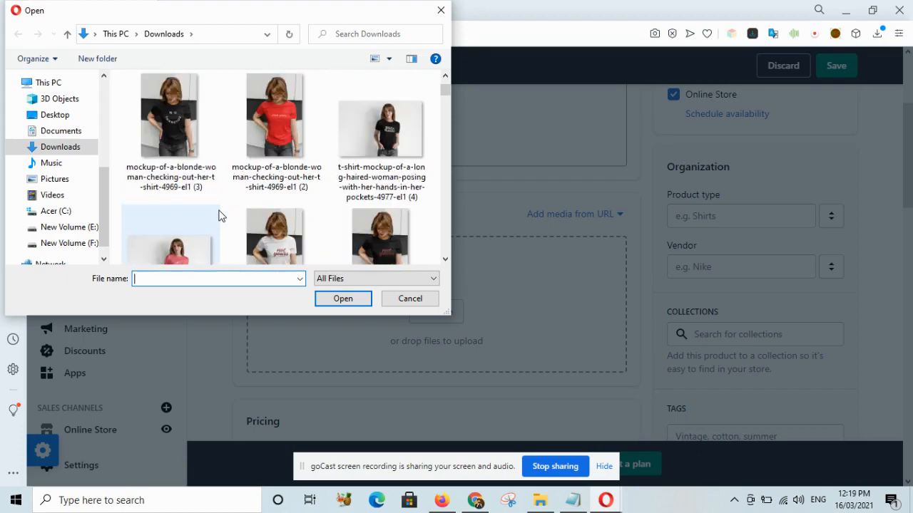
scroll(219, 215, "down", 5)
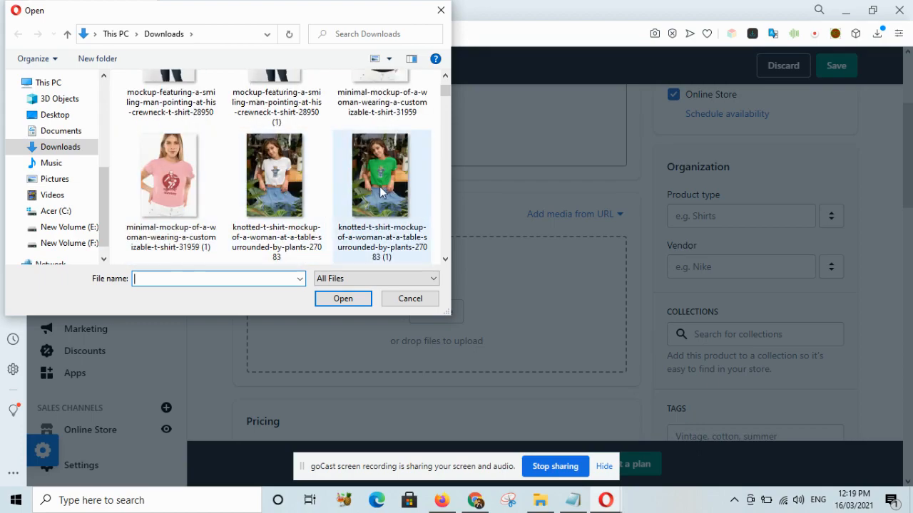
left_click(271, 201)
left_click(363, 191, "ctrl")
left_click(336, 299)
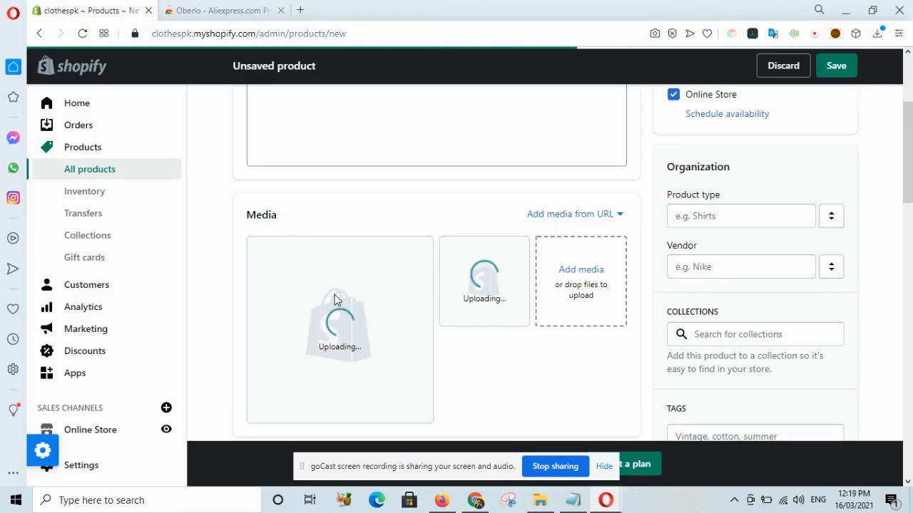
- Add the product to the Women's T-Shirts collection
left_click(700, 334)
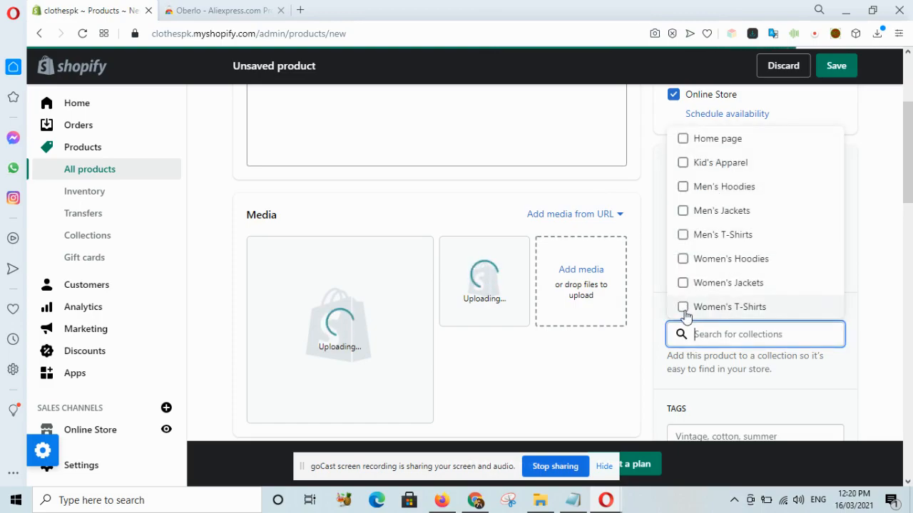
left_click(684, 315)
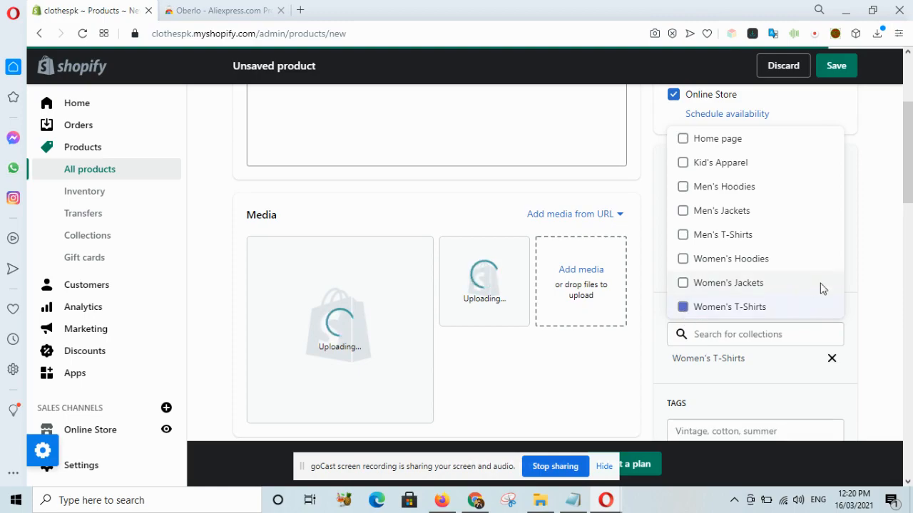
left_click(869, 287)
- Set the product price to Rs 999 and turn off charging tax on it
scroll(868, 288, "down", 4)
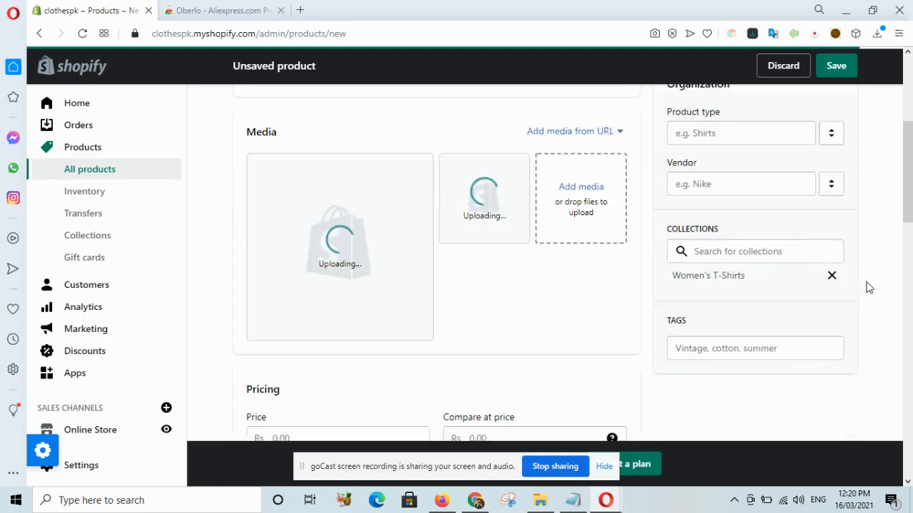
left_click(320, 272)
type("999")
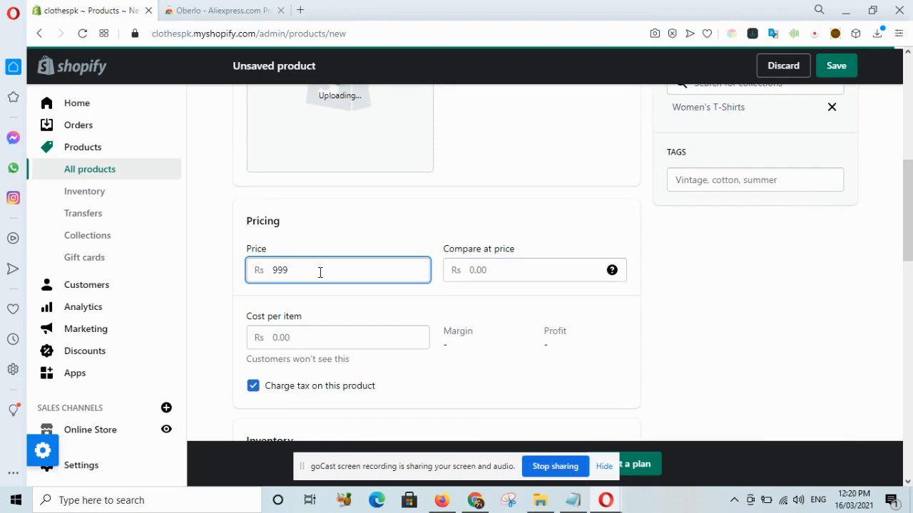
left_click(250, 390)
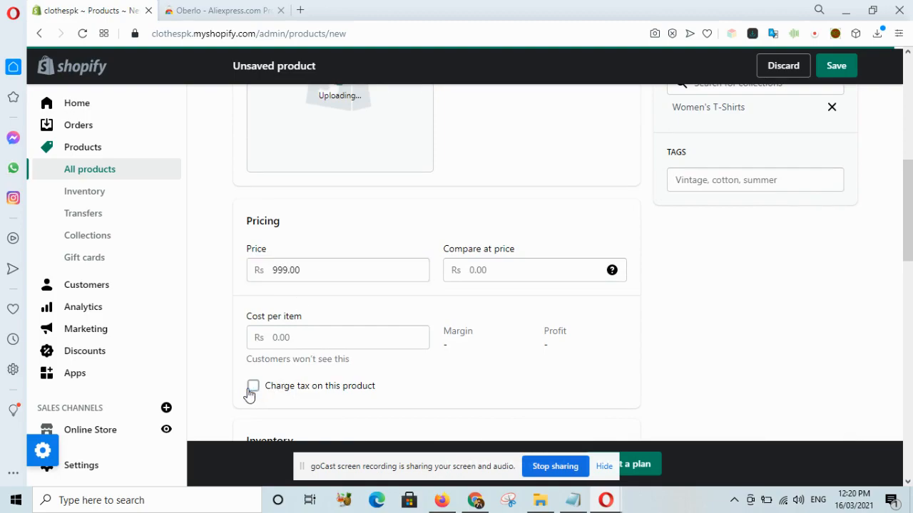
- Set the available inventory quantity to 10
scroll(248, 387, "down", 3)
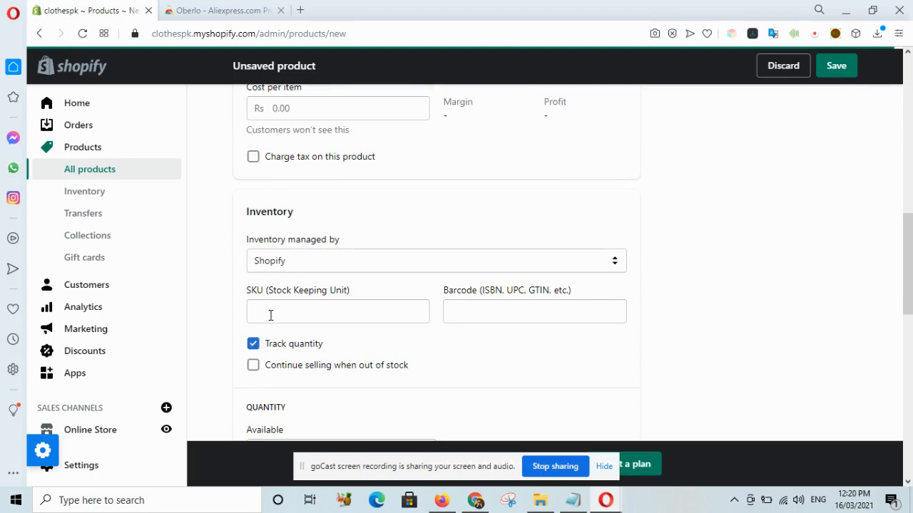
scroll(271, 332, "down", 1)
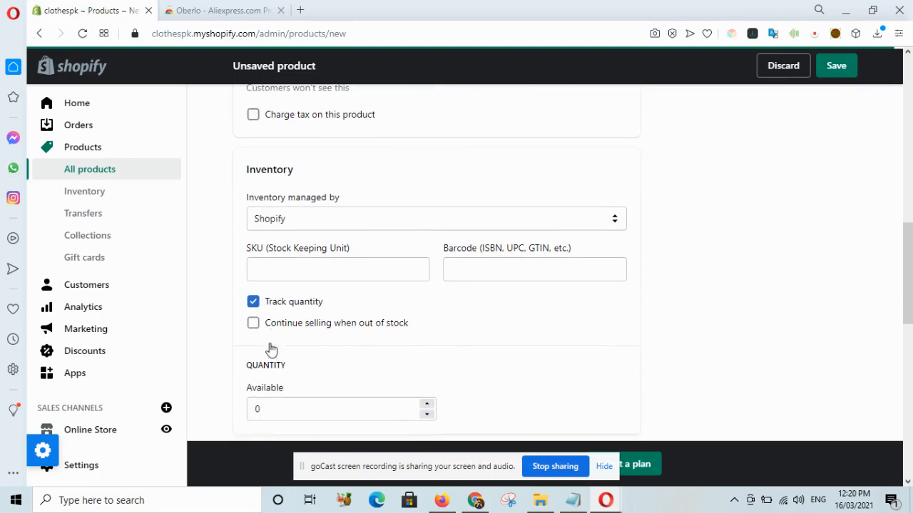
left_click(256, 408)
type("10")
left_click(565, 319)
- Mark the product as having multiple options, like different sizes or colors
scroll(563, 319, "down", 5)
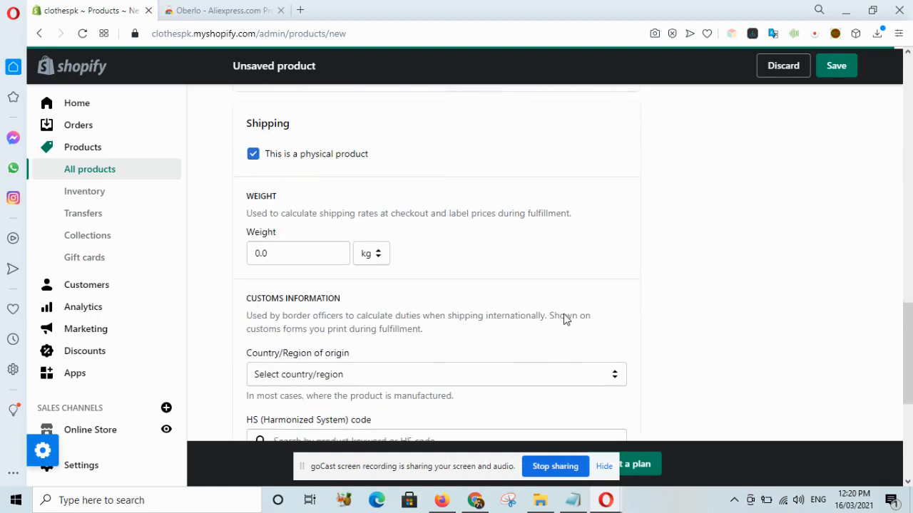
scroll(433, 314, "down", 3)
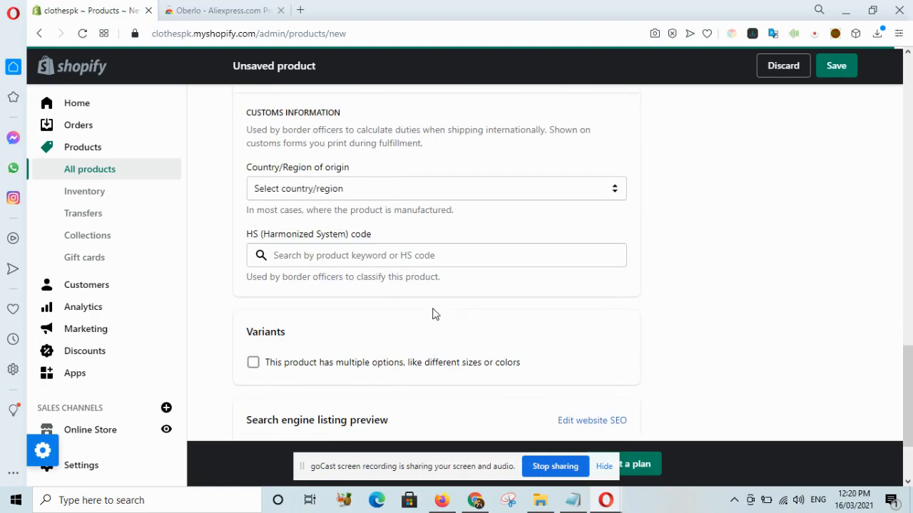
left_click(256, 365)
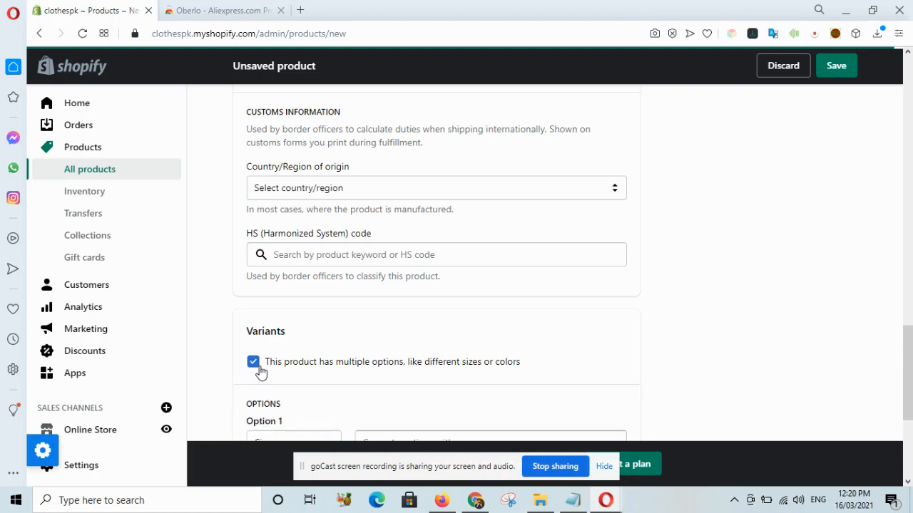
scroll(355, 311, "down", 3)
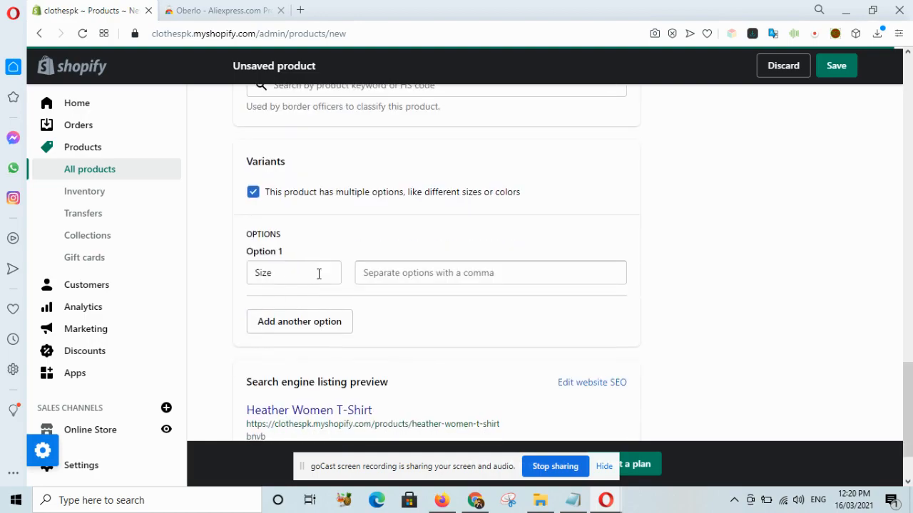
- Add S, M, L and XL as the values of the Size option
left_click(387, 275)
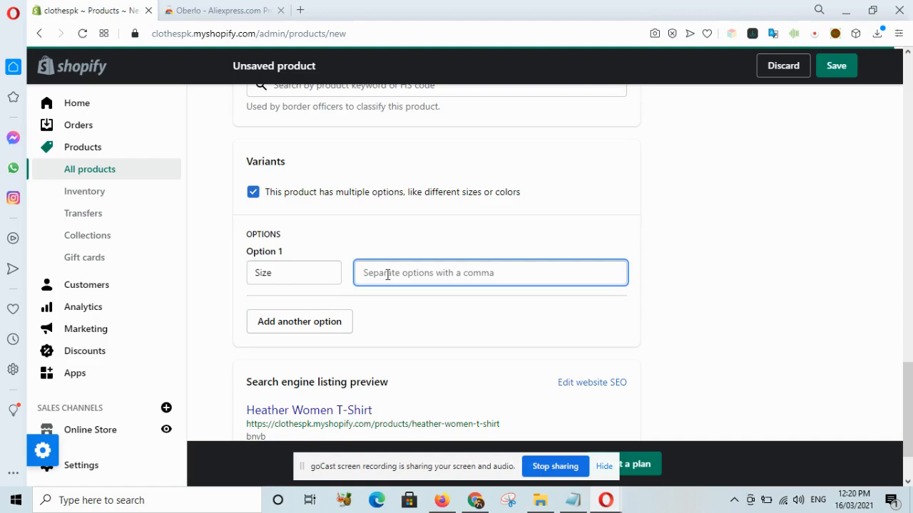
type("S")
key("comma")
type("M")
key("comma")
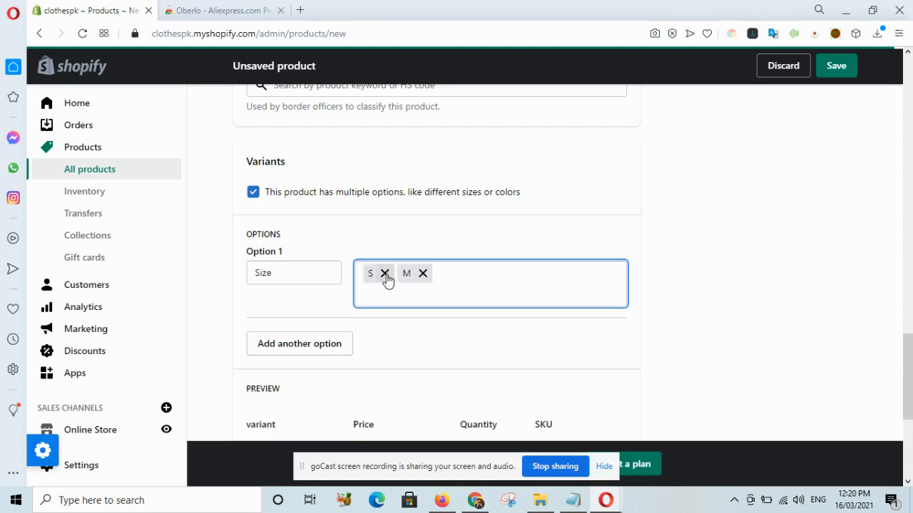
type("L")
key("comma")
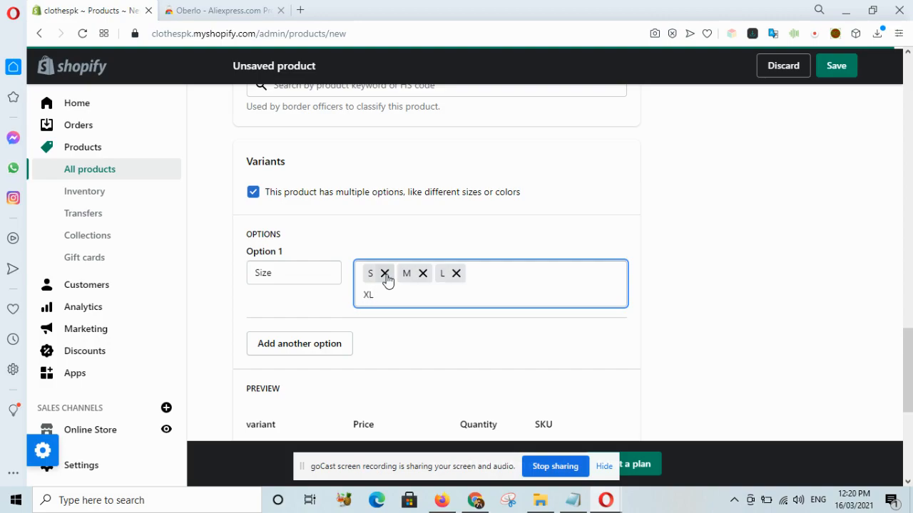
type("XL")
key("comma")
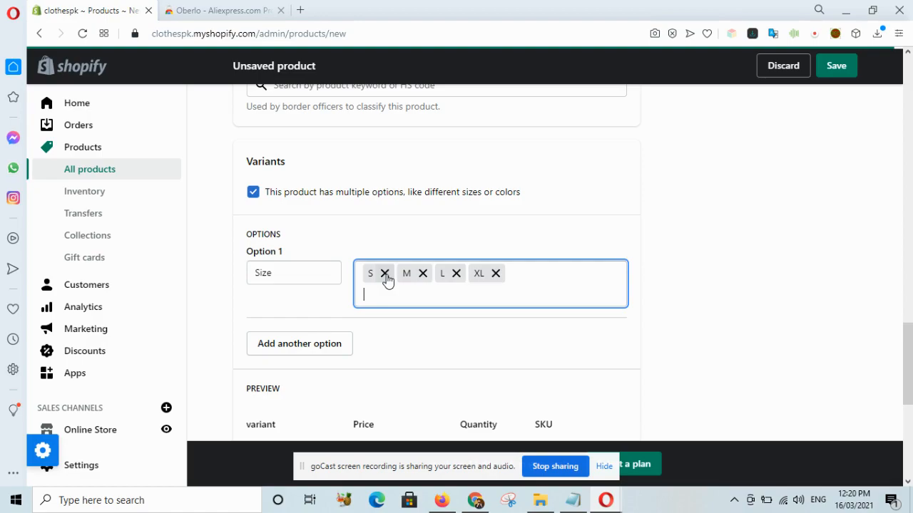
- Add a second variant option, Color, with the values GREEN and WHITE
scroll(387, 280, "down", 1)
left_click(323, 281)
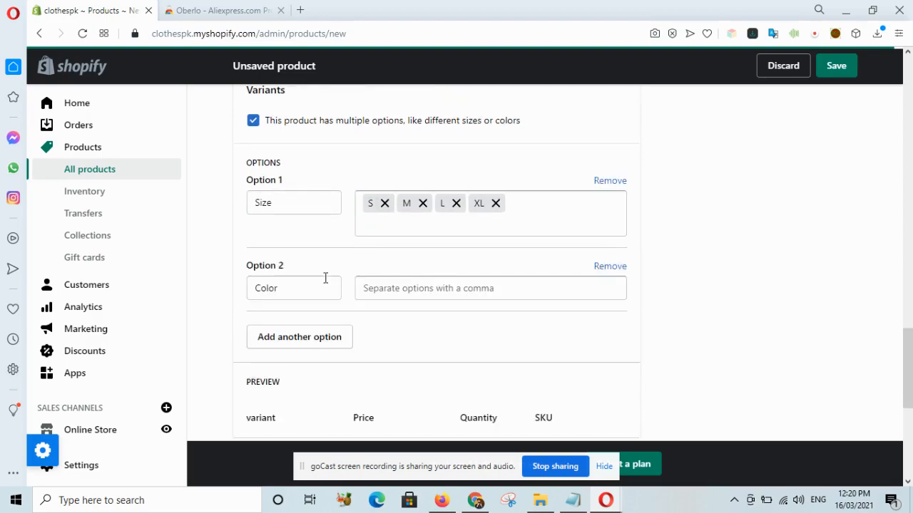
left_click(383, 290)
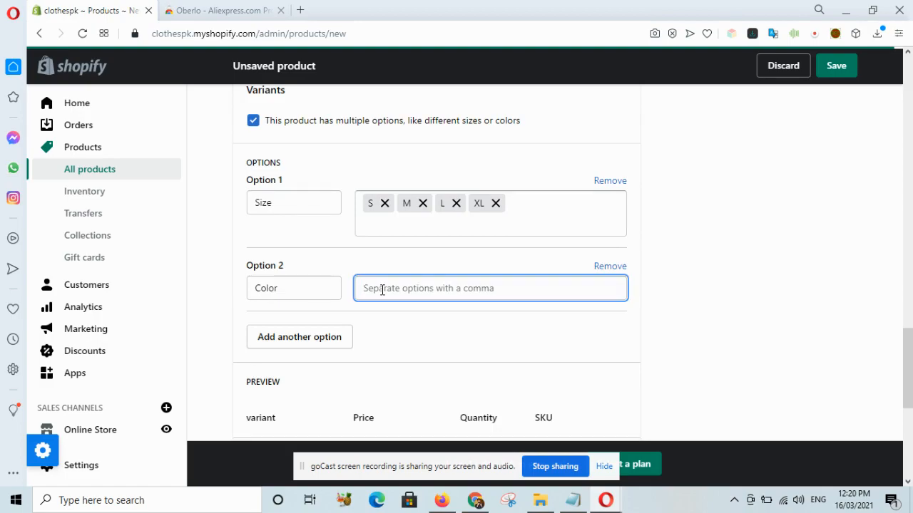
type("GRWW")
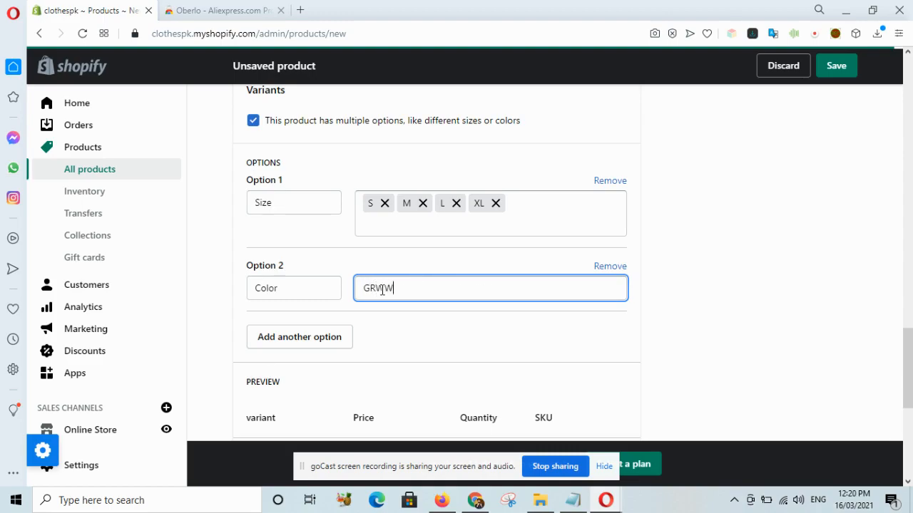
key("BackSpace")
key("BackSpace")
type("EEN")
key("Return")
type("W")
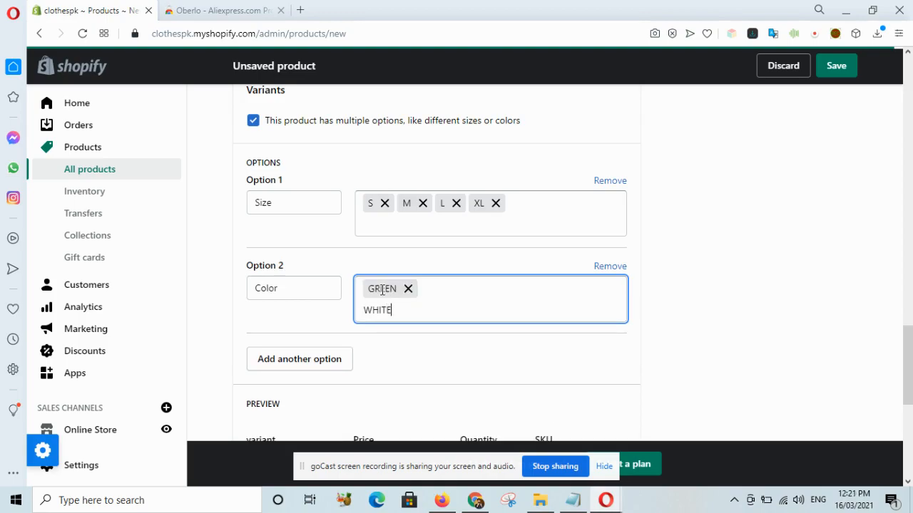
type("HITE")
key("Return")
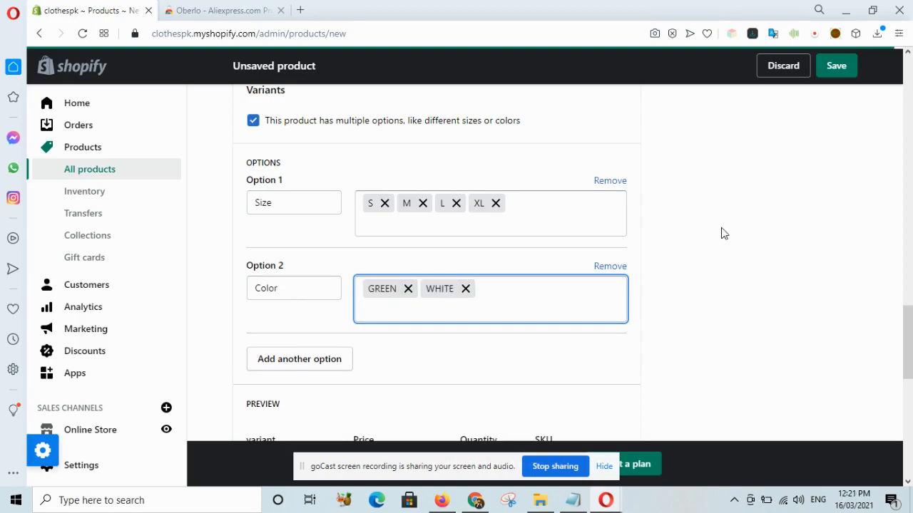
- Set the product type to WOMEN T-SHIRTS, adding it as a new type
scroll(720, 233, "down", 2)
scroll(721, 232, "up", 10)
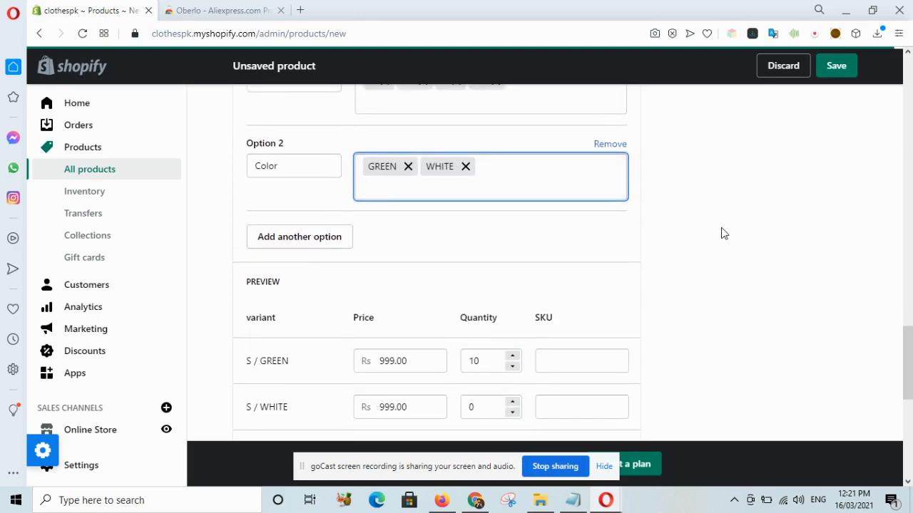
scroll(721, 233, "up", 10)
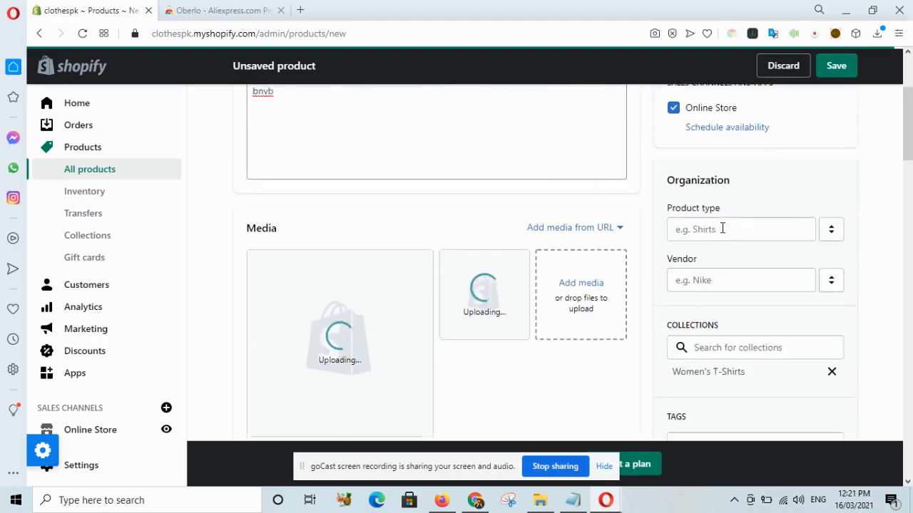
scroll(396, 355, "up", 3)
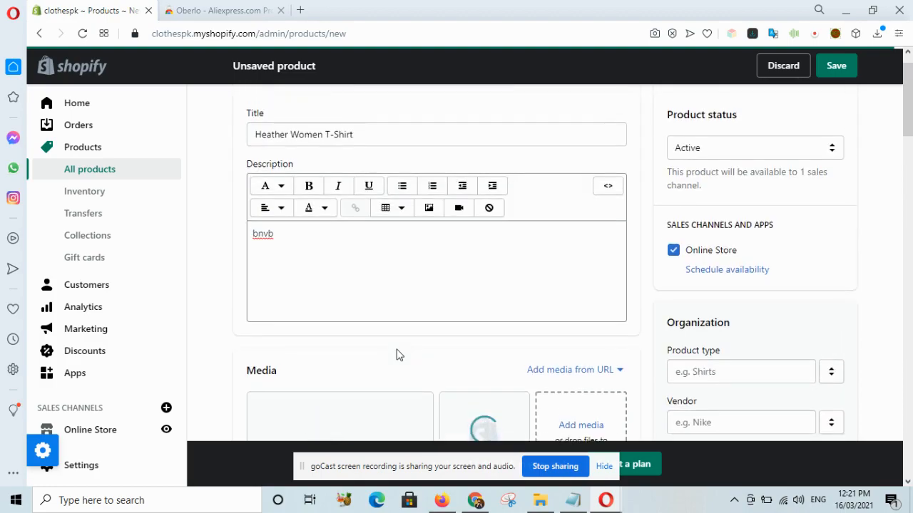
scroll(397, 355, "down", 3)
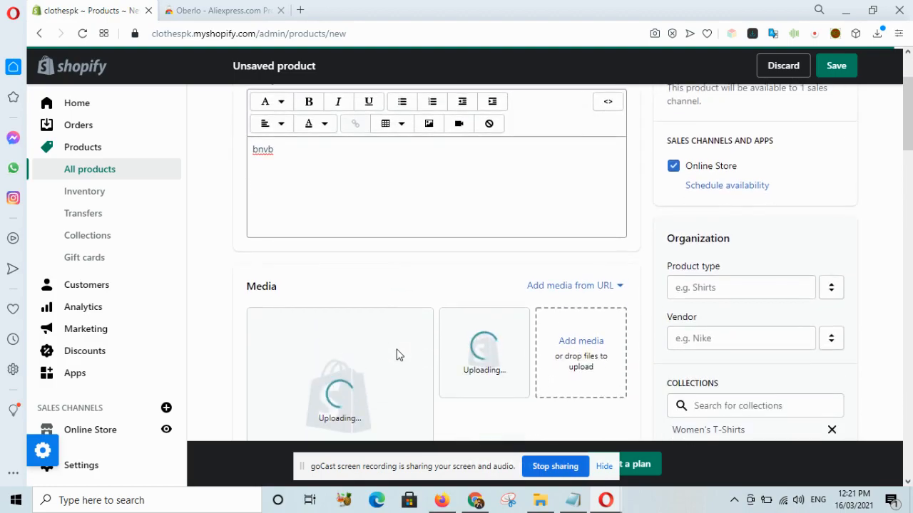
left_click(691, 191)
type("wO")
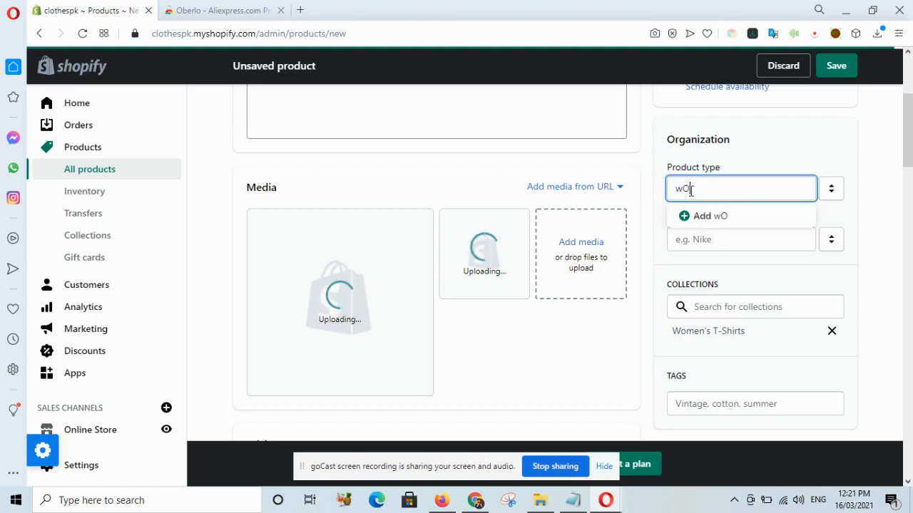
type("MEN")
key("BackSpace")
type("TSHIRTS")
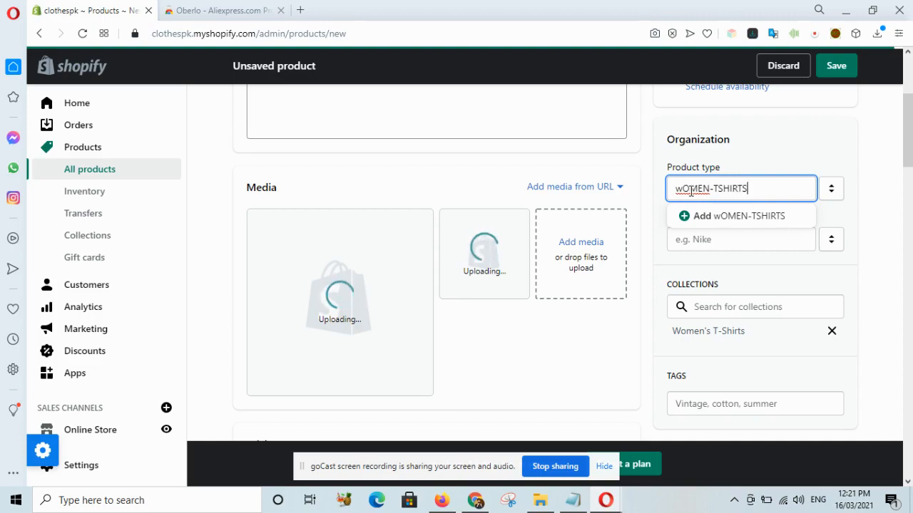
left_click(680, 190)
key("BackSpace")
type("W")
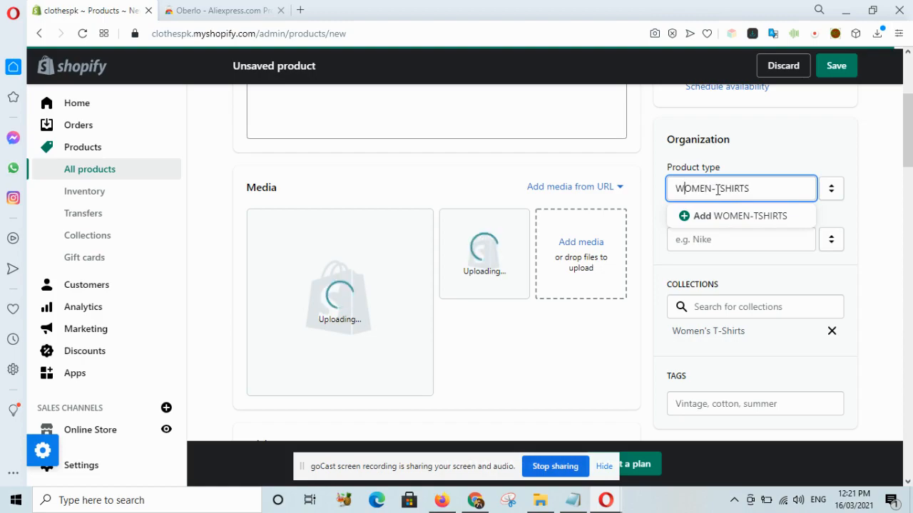
left_click(716, 189)
key("BackSpace")
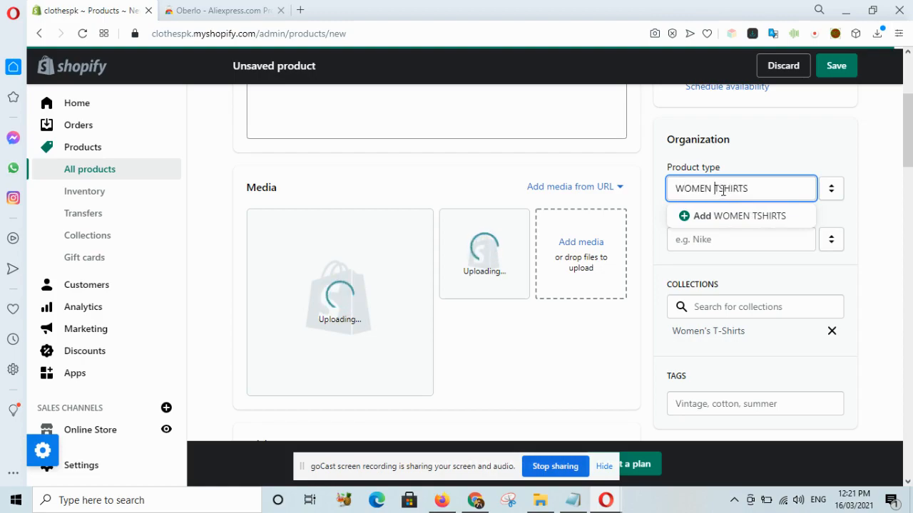
left_click(723, 189)
type("-")
left_click(709, 216)
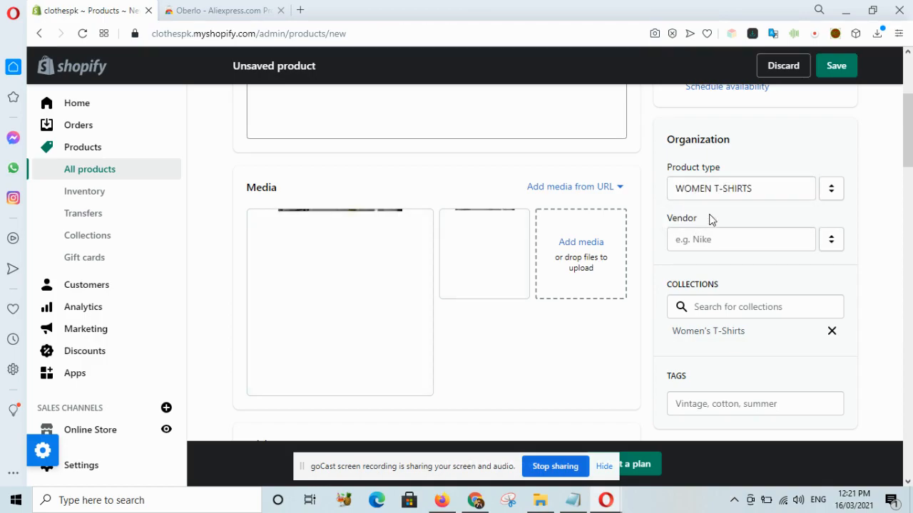
- Add the tags T-SHIRT and WOMEN T-SHIRT to the product
scroll(710, 220, "down", 2)
left_click(686, 251)
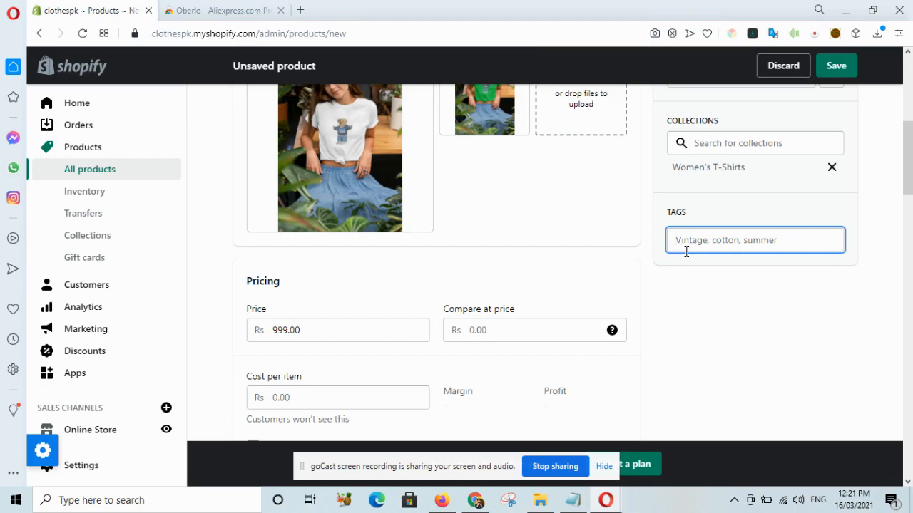
type("T-")
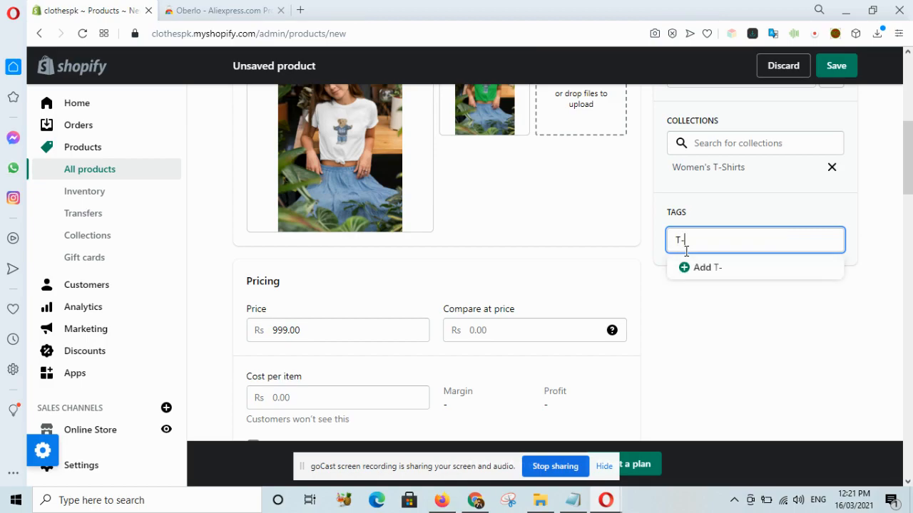
type("SHIRT")
key("Return")
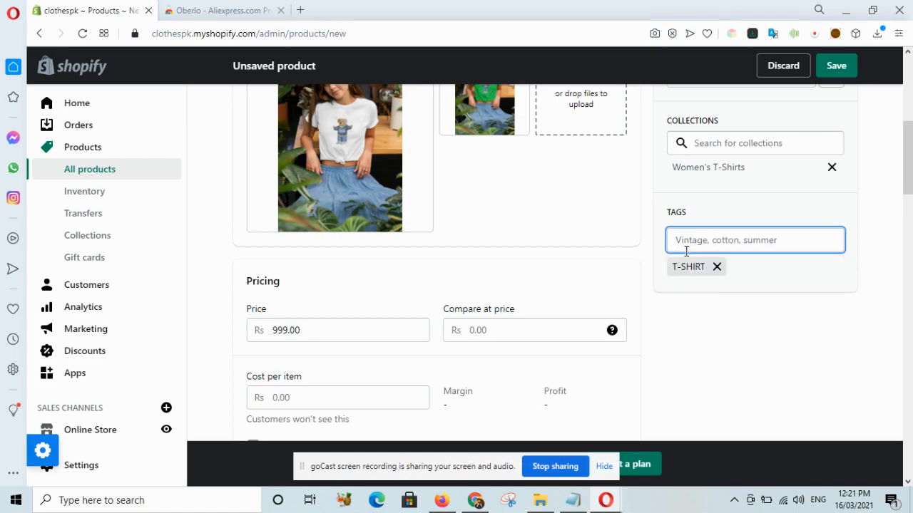
type("WOMEN")
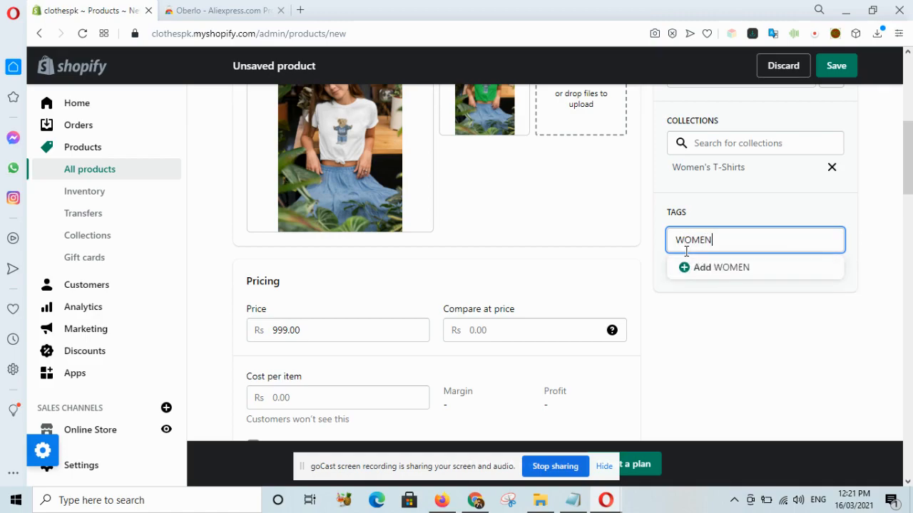
type(" T-SHIRT")
key("Return")
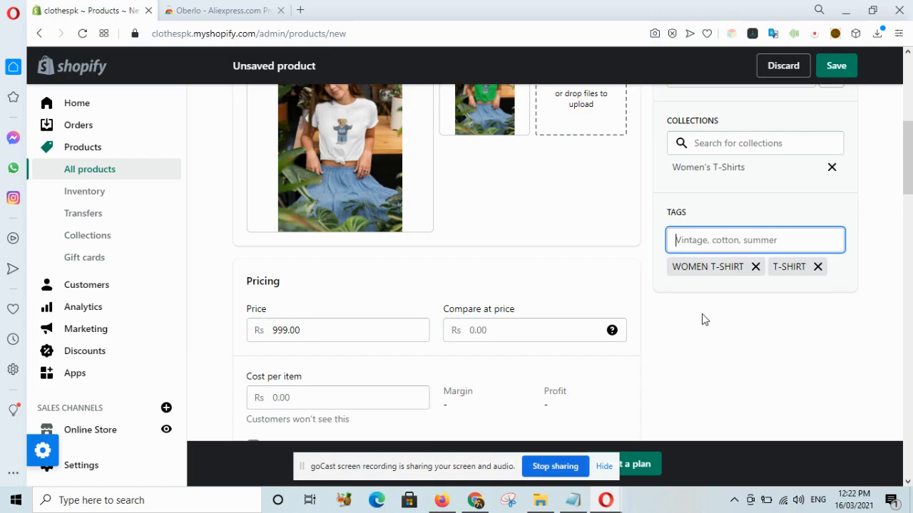
- Review the size and color variants in the preview and save the product
scroll(703, 318, "down", 3)
scroll(703, 319, "down", 15)
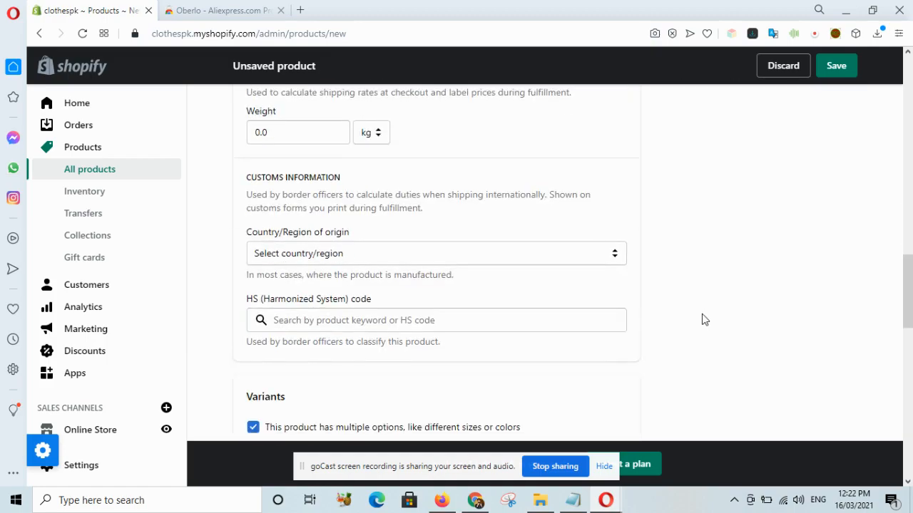
scroll(703, 319, "down", 1)
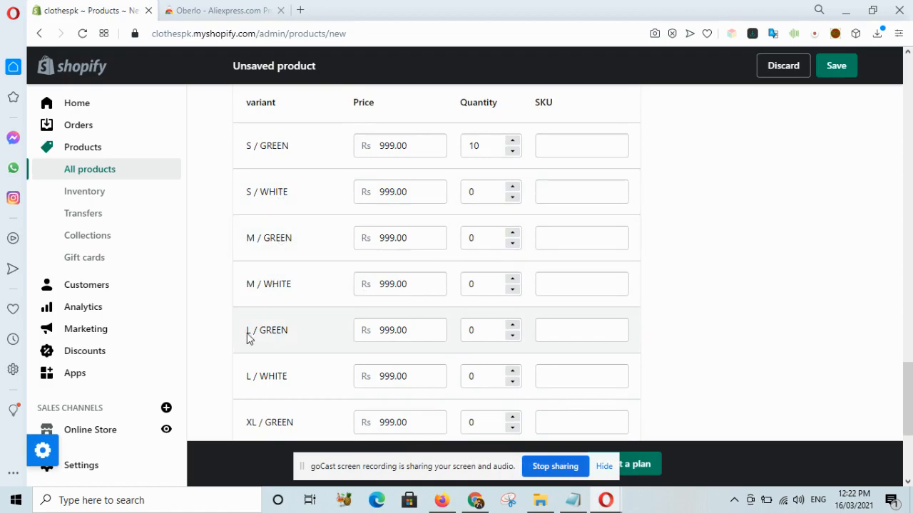
left_click(836, 67)
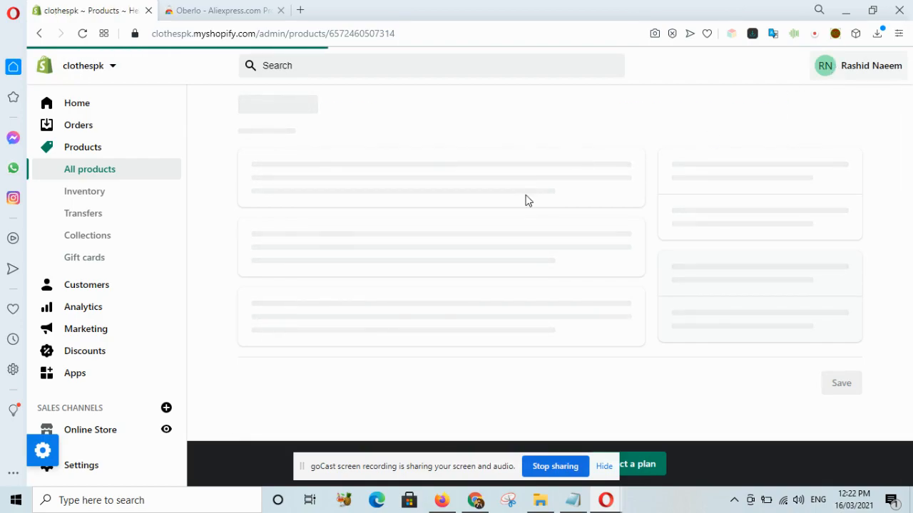
- Select all size and color variants of the saved product
scroll(526, 198, "down", 10)
scroll(527, 196, "up", 3)
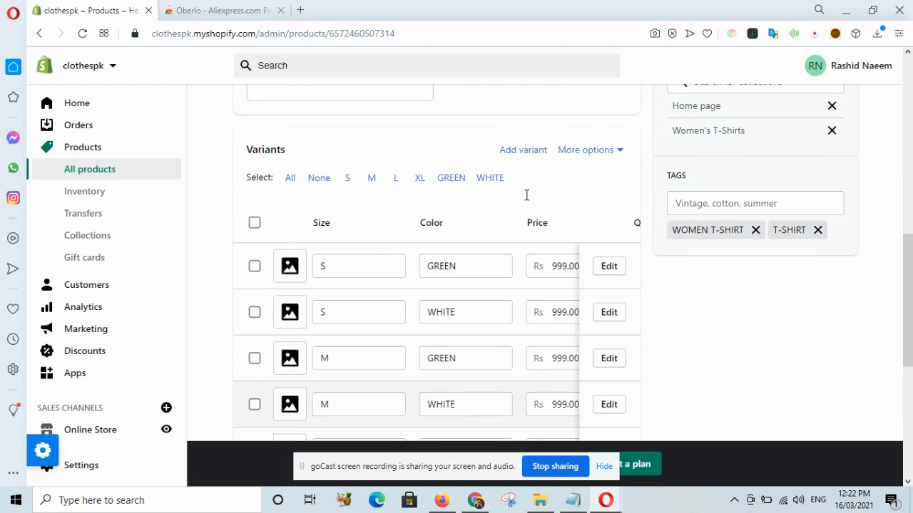
left_click(255, 224)
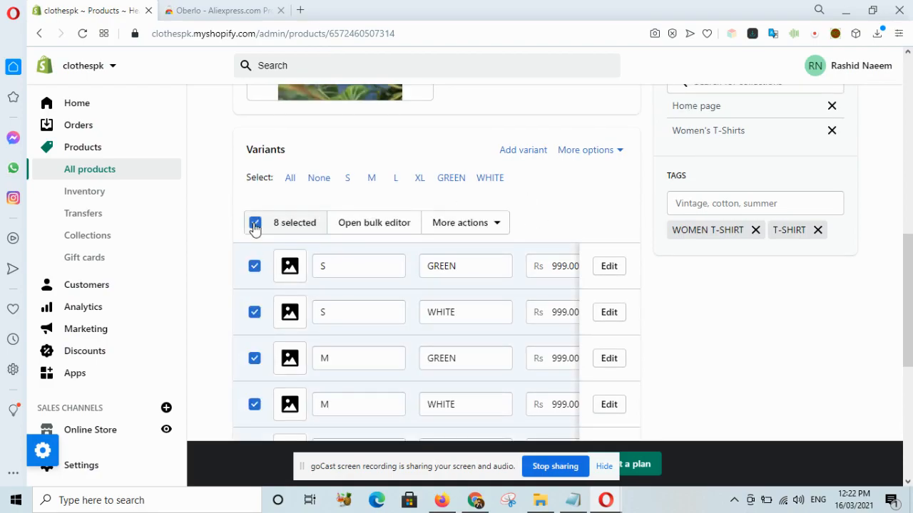
- Try to edit the quantities of the selected variants in bulk, and close the dialog
left_click(497, 227)
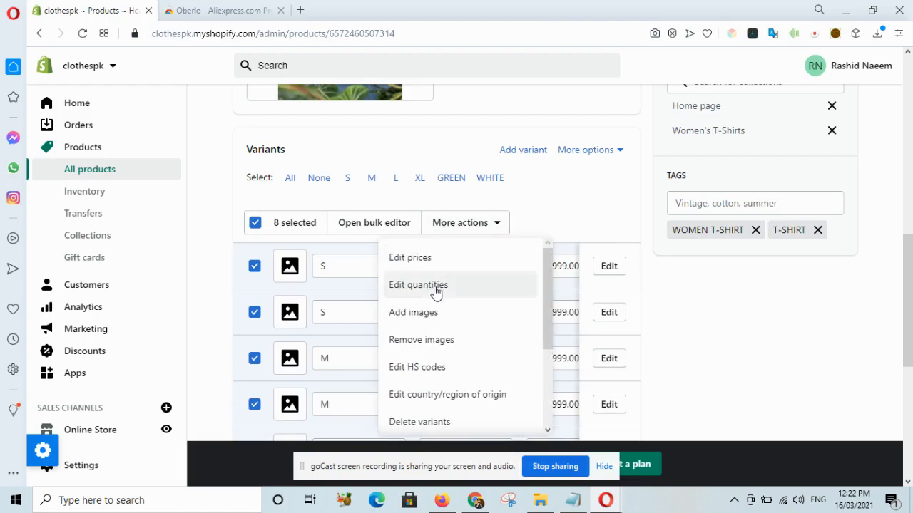
left_click(436, 289)
left_click(436, 294)
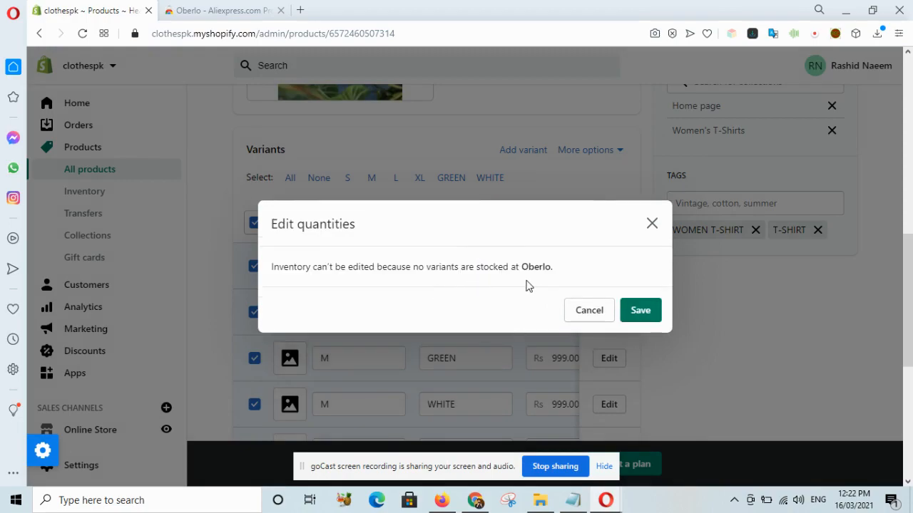
left_click(652, 225)
- Set the quantity of all selected variants to 2 at the store's street-address location, save, and check the quantities in the variant list
left_click(498, 228)
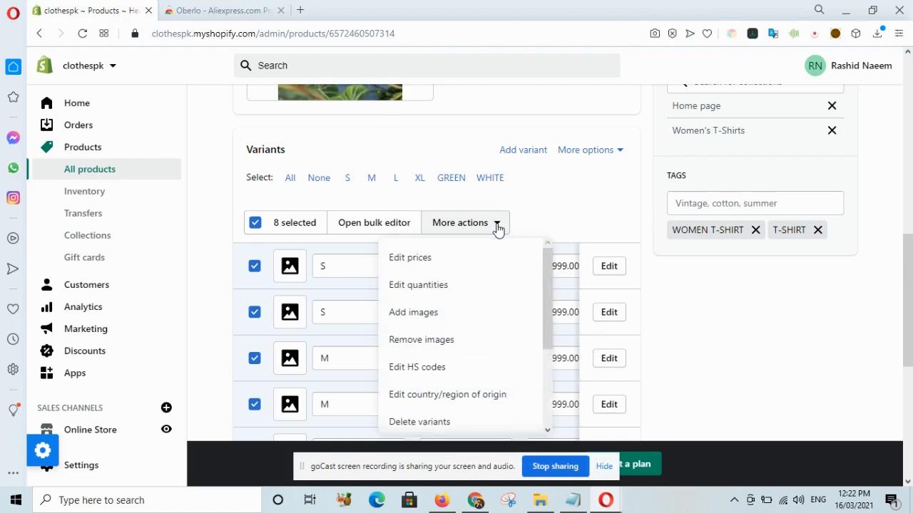
left_click(426, 283)
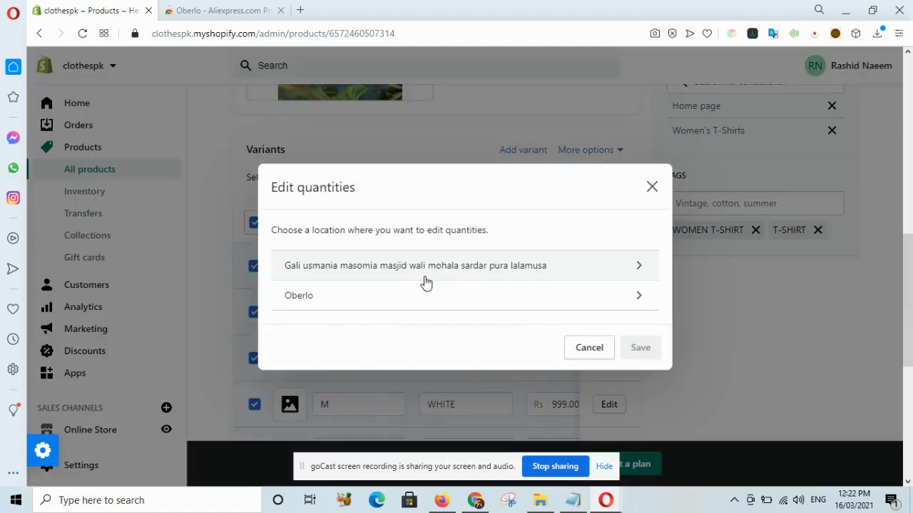
left_click(378, 269)
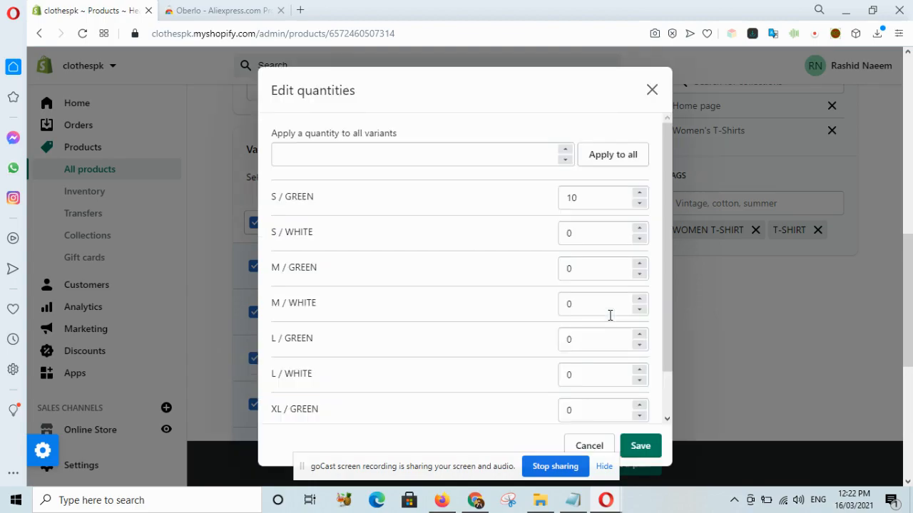
left_click(328, 153)
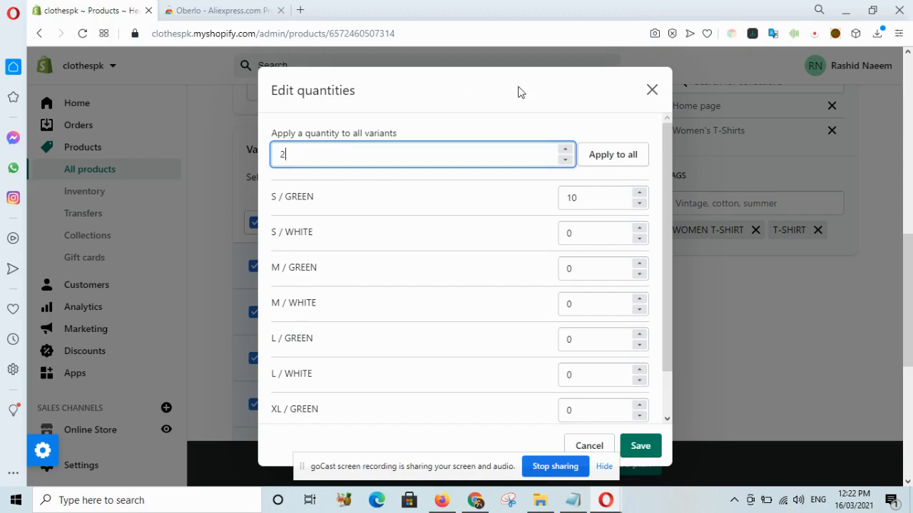
left_click(593, 155)
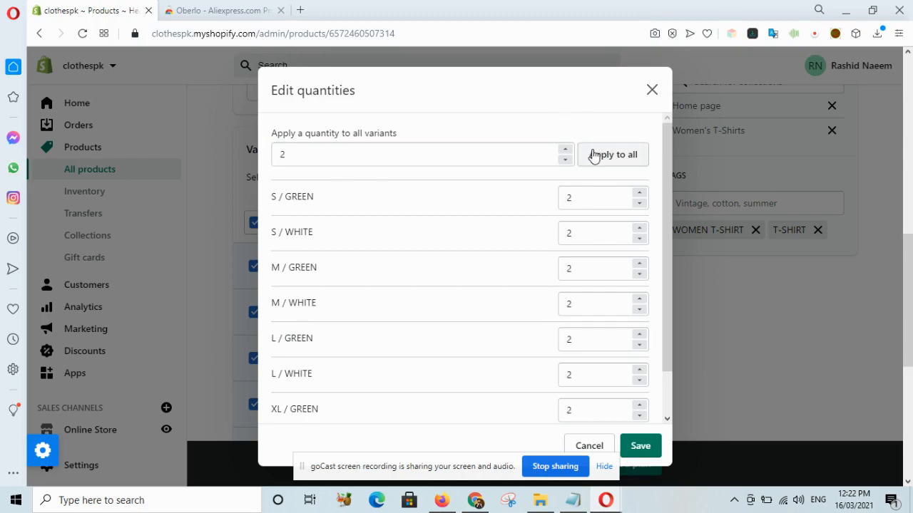
left_click(632, 447)
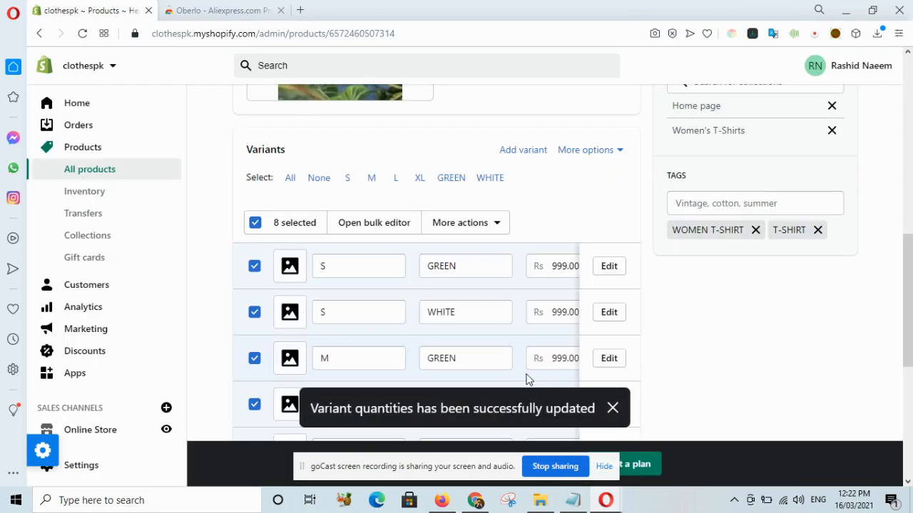
scroll(492, 349, "right", 5)
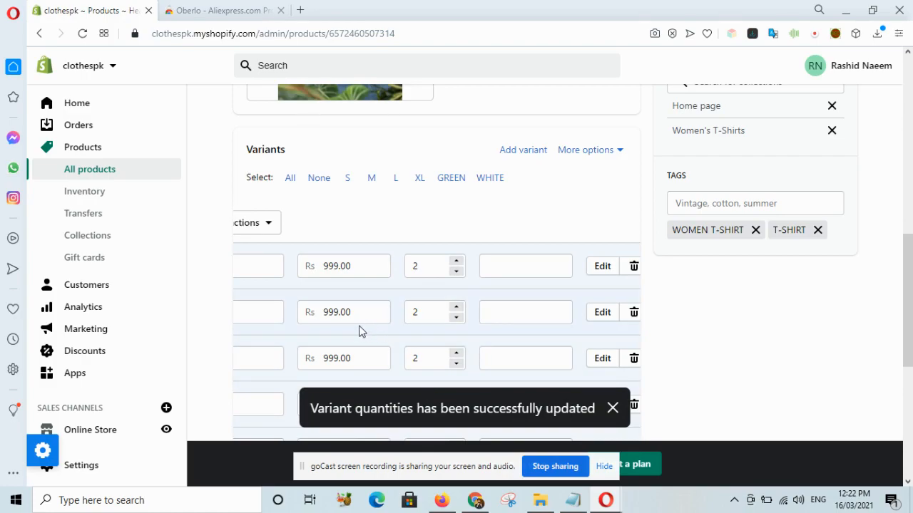
scroll(360, 331, "left", 5)
- Assign the green shirt image to the S / GREEN variant and the white shirt image to S / WHITE
scroll(359, 332, "down", 1)
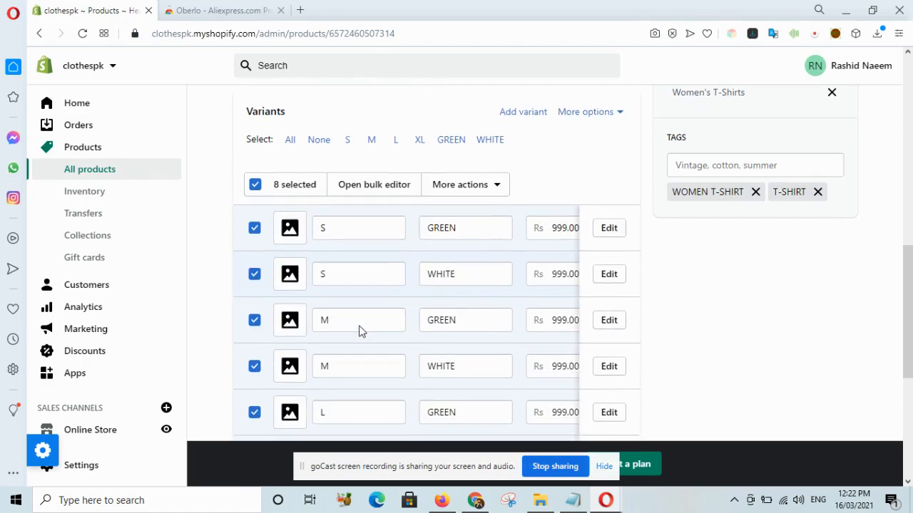
left_click(291, 218)
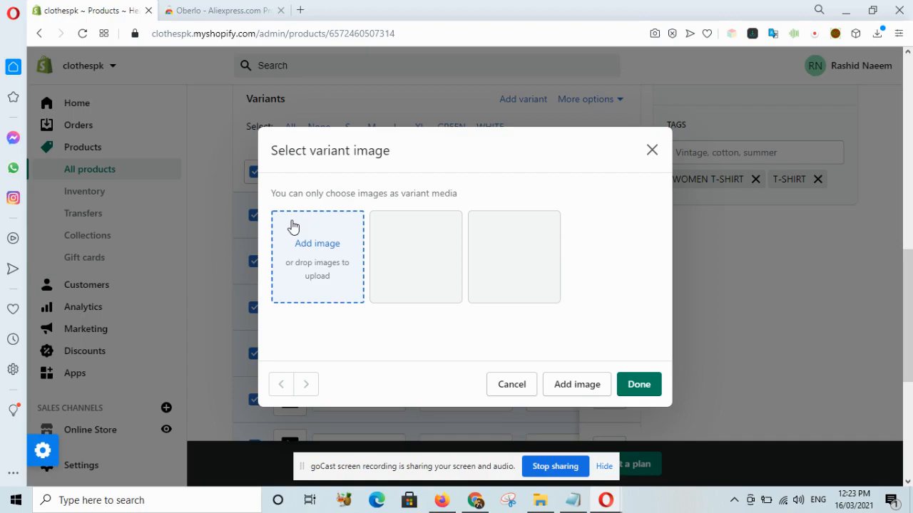
left_click(515, 259)
left_click(639, 386)
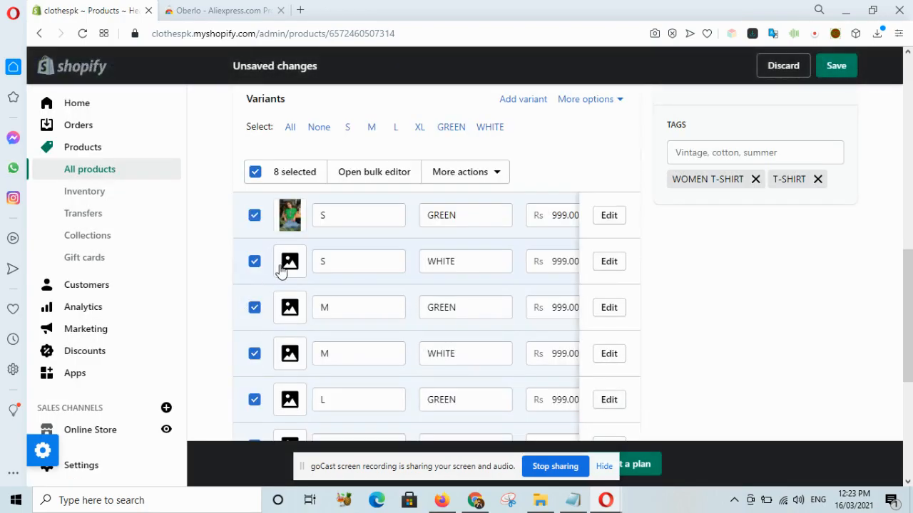
left_click(288, 264)
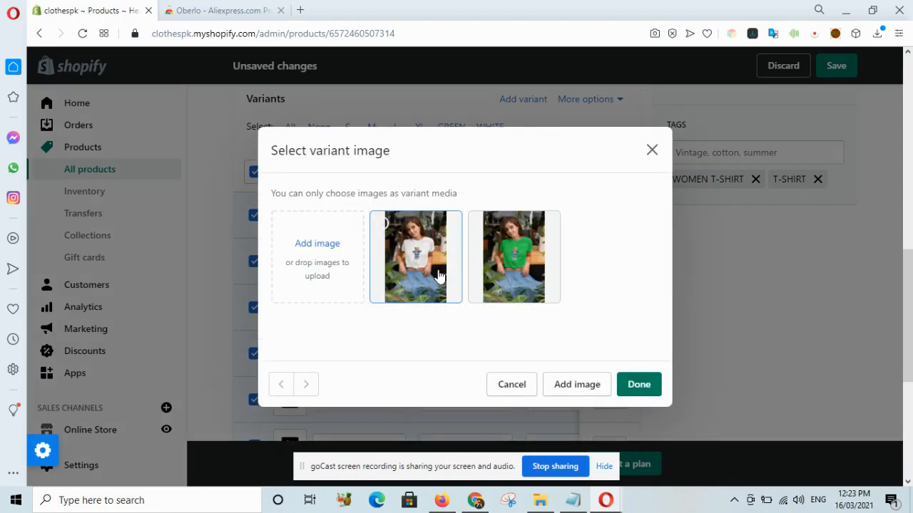
left_click(439, 276)
left_click(639, 385)
- Assign the green shirt image to the M / GREEN variant and the white shirt image to M / WHITE
left_click(291, 305)
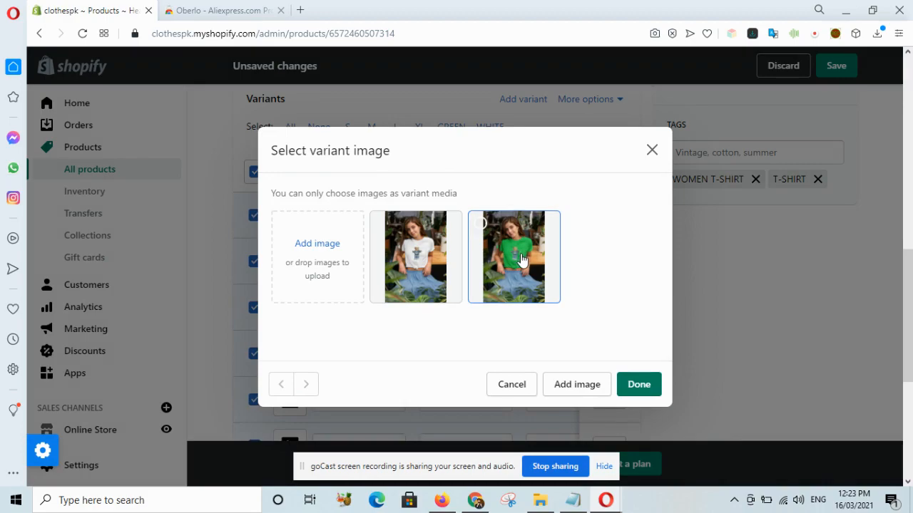
left_click(522, 260)
left_click(639, 384)
left_click(291, 354)
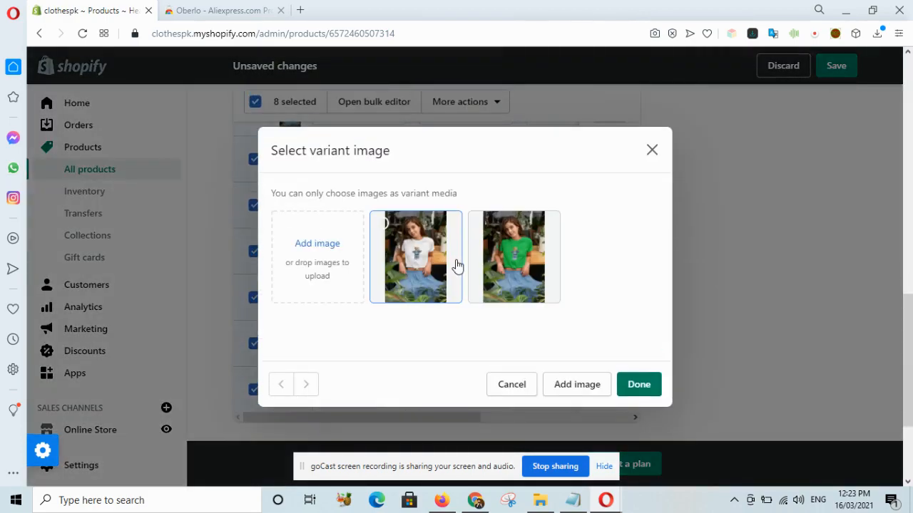
left_click(457, 265)
left_click(637, 389)
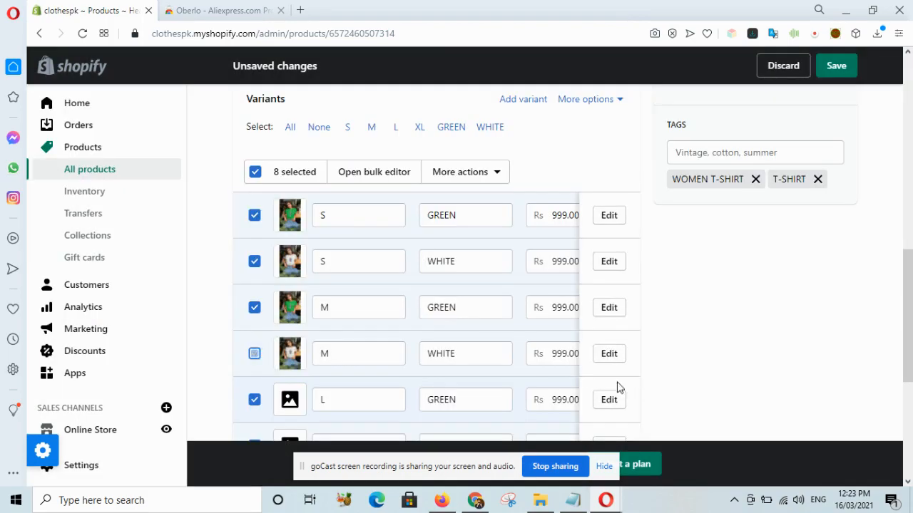
- Assign the green shirt image to the L / GREEN variant and the white shirt image to L / WHITE
scroll(310, 335, "down", 2)
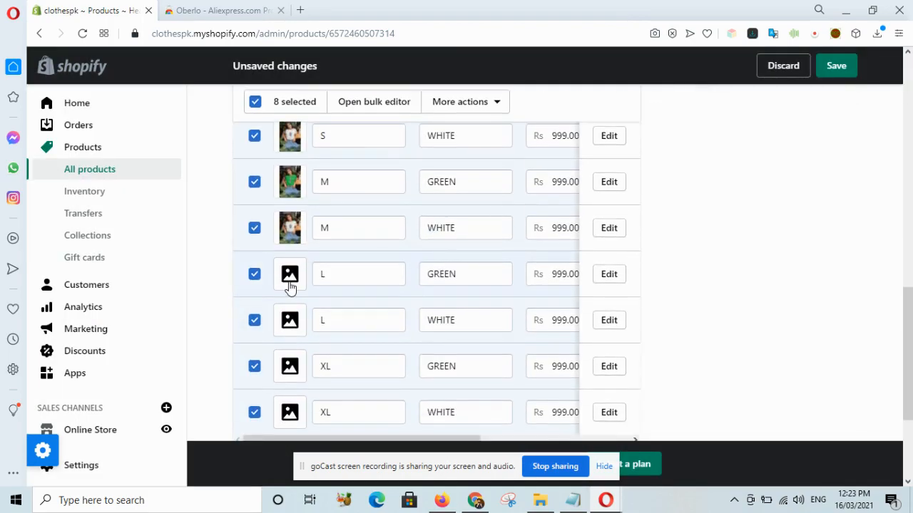
left_click(289, 284)
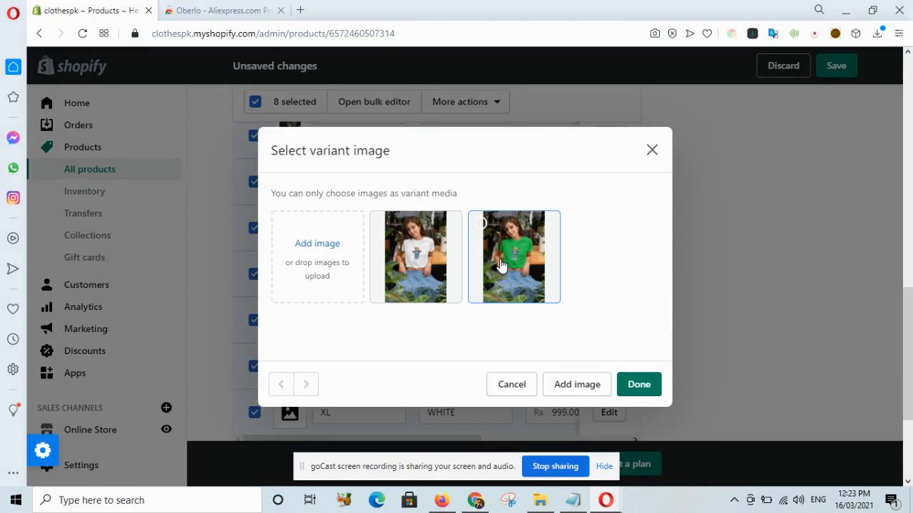
left_click(501, 265)
left_click(642, 387)
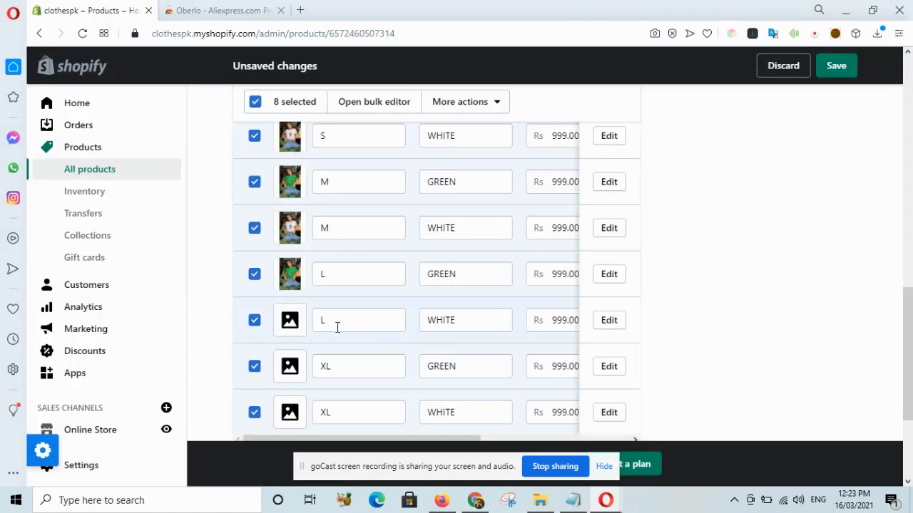
left_click(287, 331)
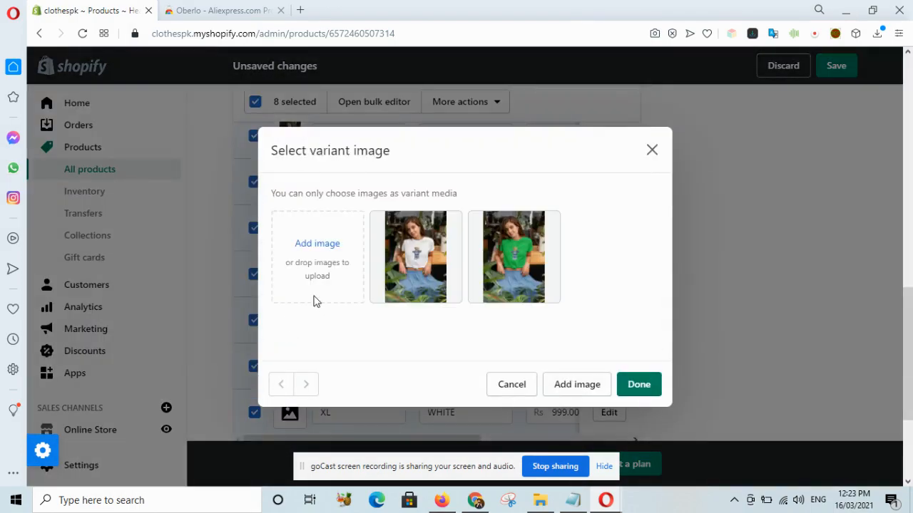
left_click(415, 256)
left_click(653, 391)
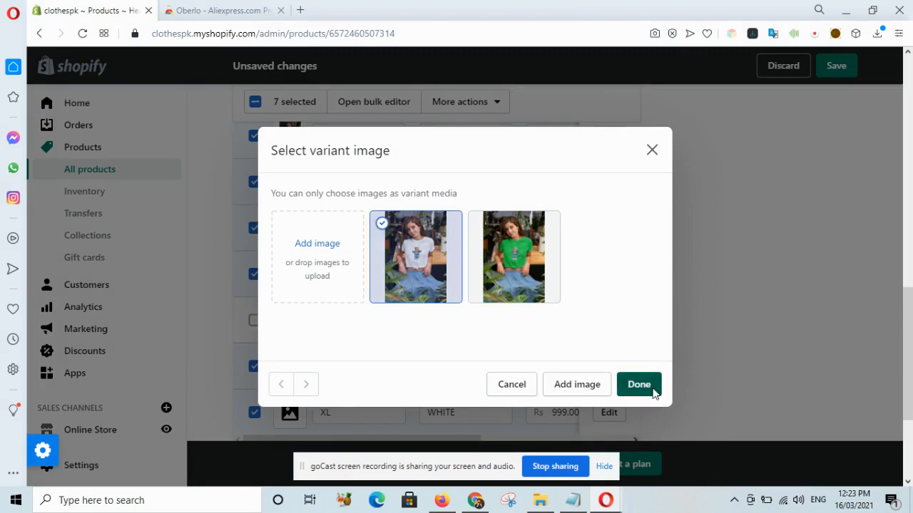
- Assign the green shirt image to XL / GREEN and the white one to XL / WHITE, and save the product
left_click(288, 371)
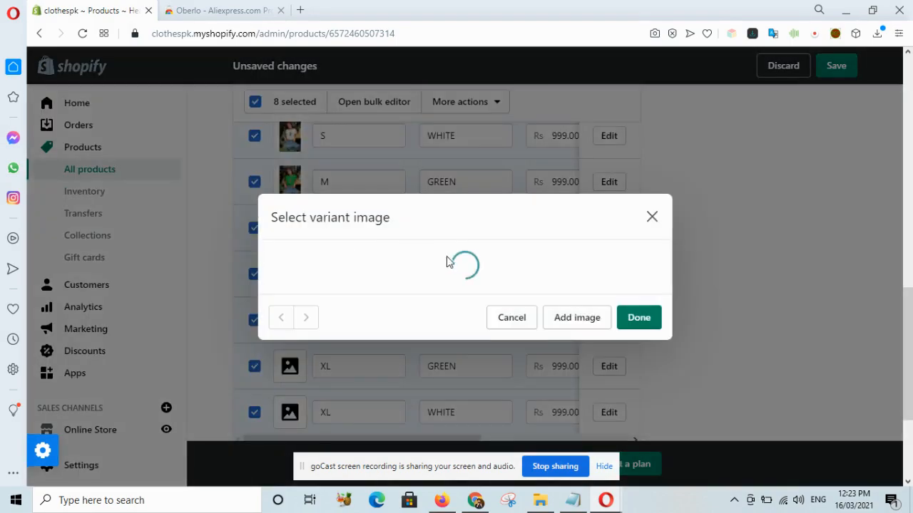
left_click(474, 268)
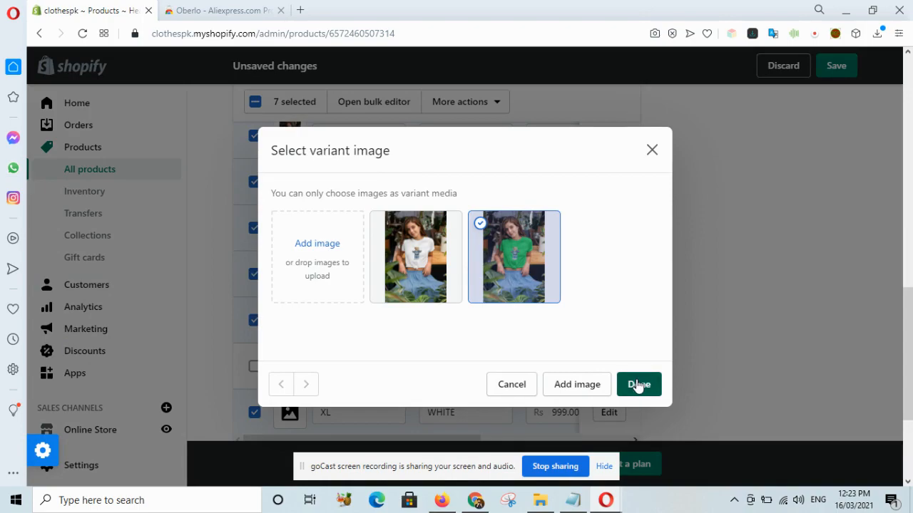
left_click(639, 384)
left_click(291, 412)
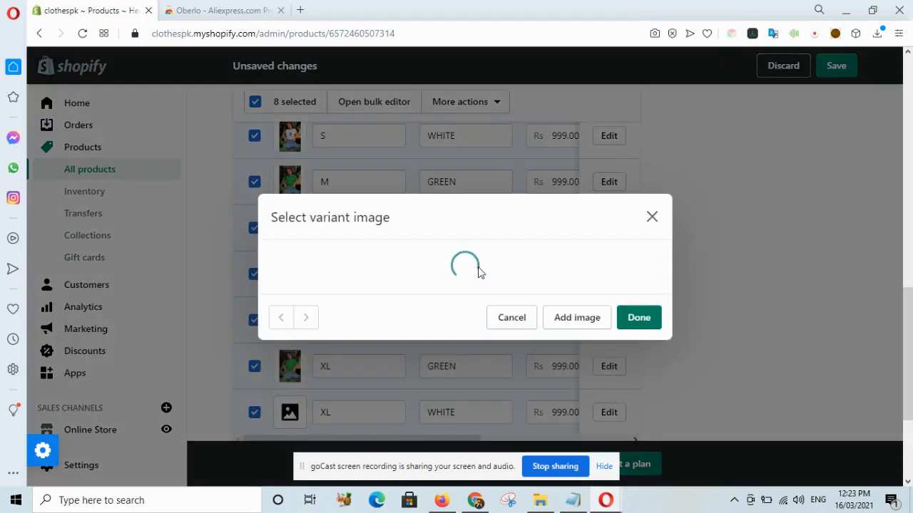
left_click(421, 281)
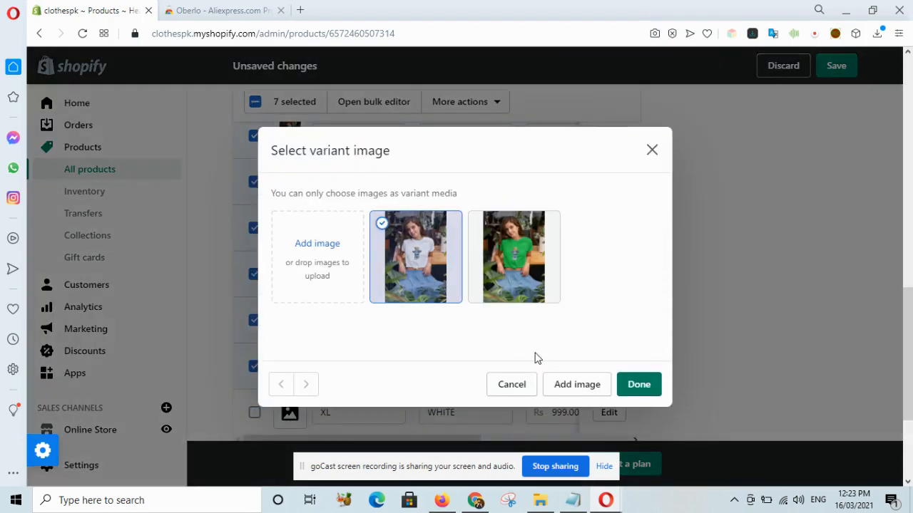
left_click(624, 386)
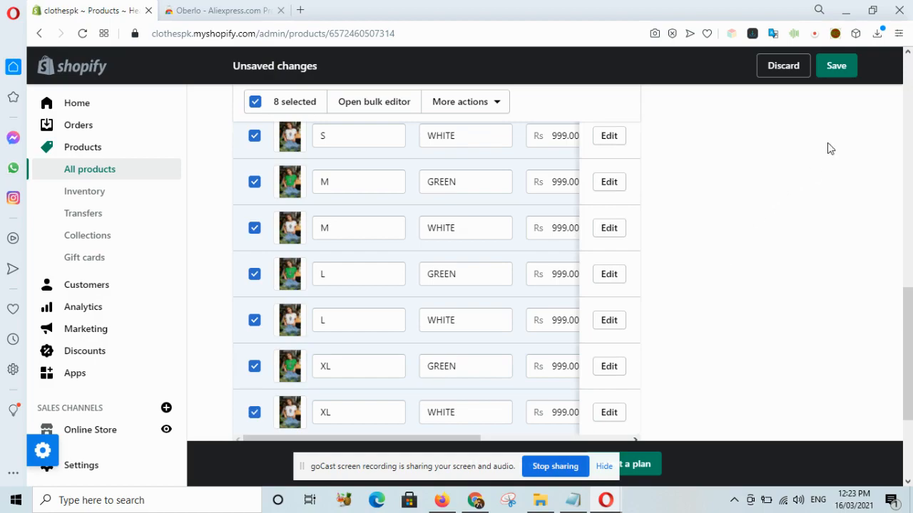
left_click(833, 68)
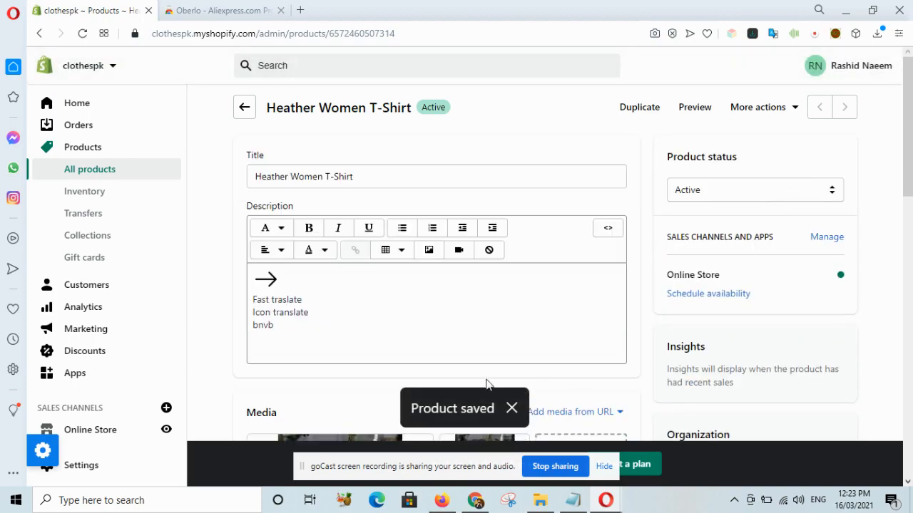
- Delete the arrow image and the two translate lines from the product description, and save the product
left_click_drag(311, 314, 232, 279)
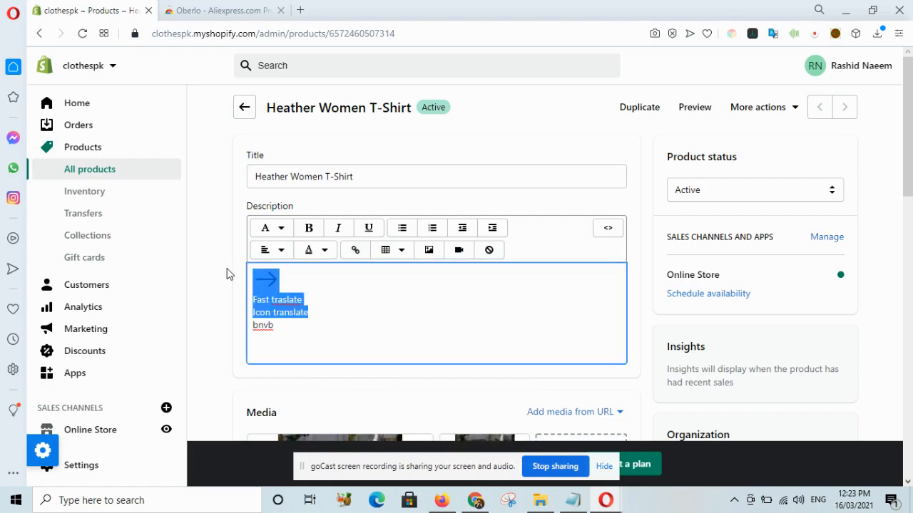
key("BackSpace")
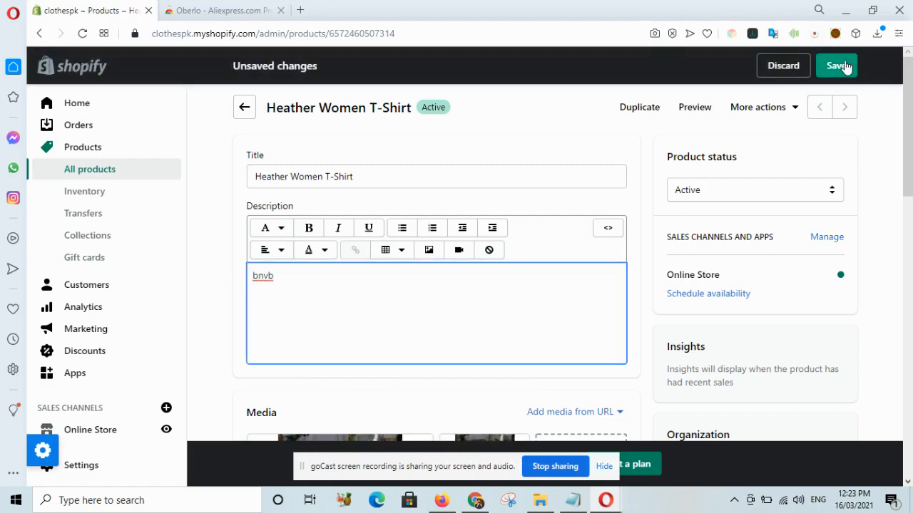
left_click(845, 65)
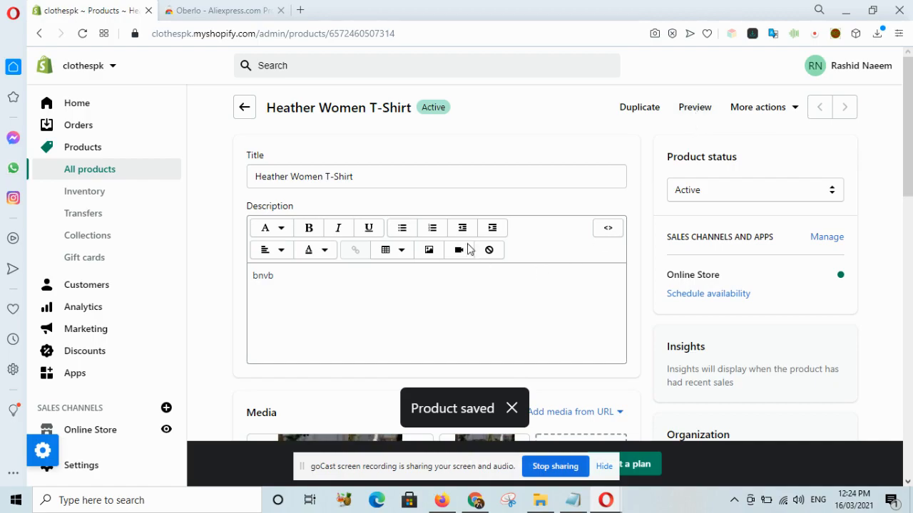
- Preview the product in the online store and examine its size and color choices
left_click(696, 109)
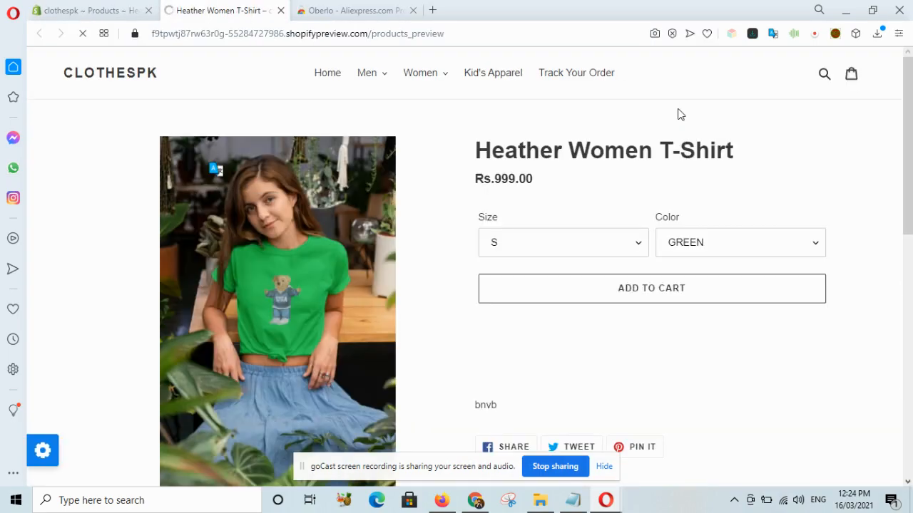
scroll(503, 217, "down", 1)
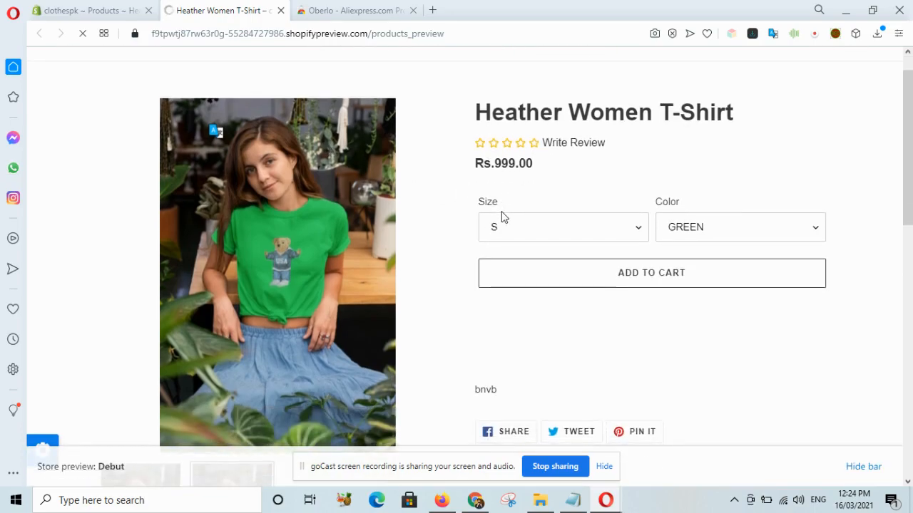
left_click(557, 235)
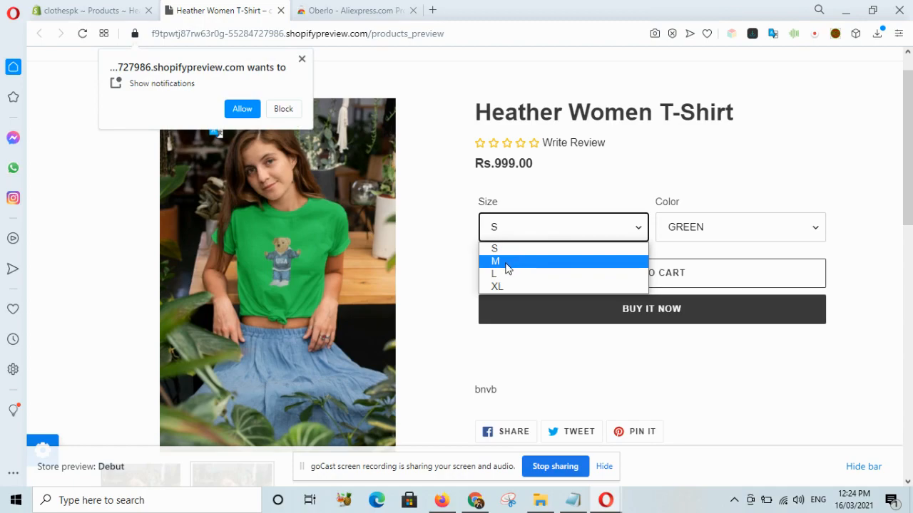
left_click(754, 230)
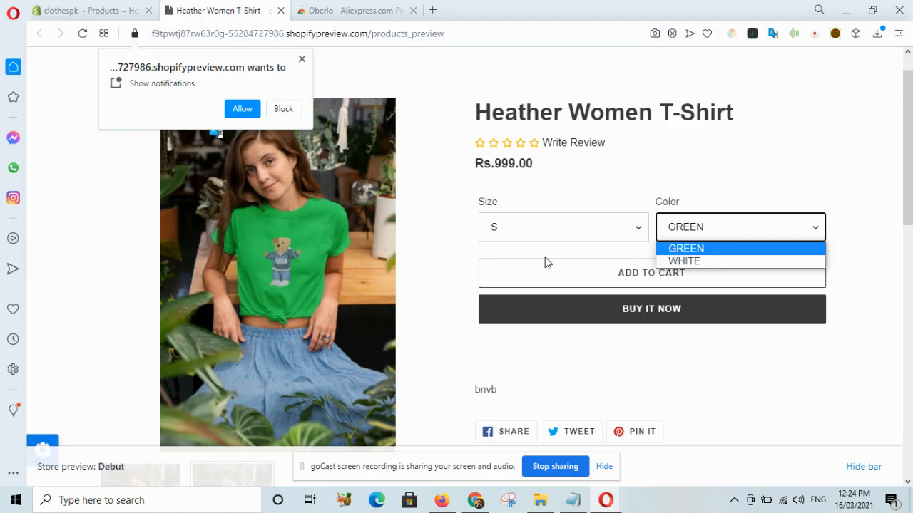
- Try to buy the size S green shirt directly from the preview, and return to the product page
scroll(546, 263, "down", 1)
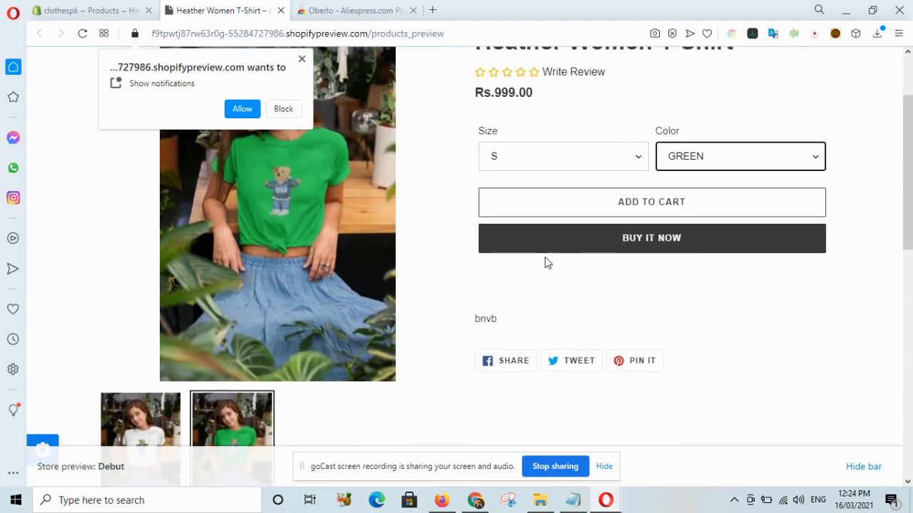
left_click(689, 238)
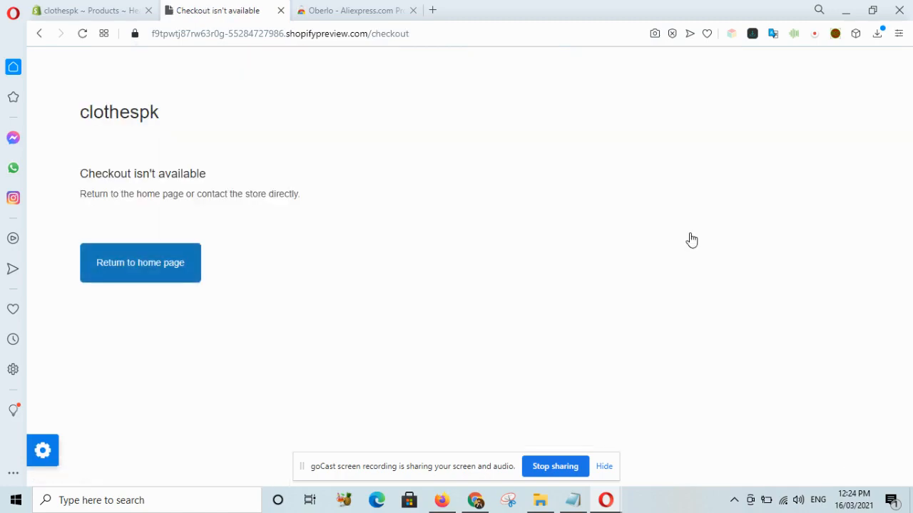
left_click(44, 34)
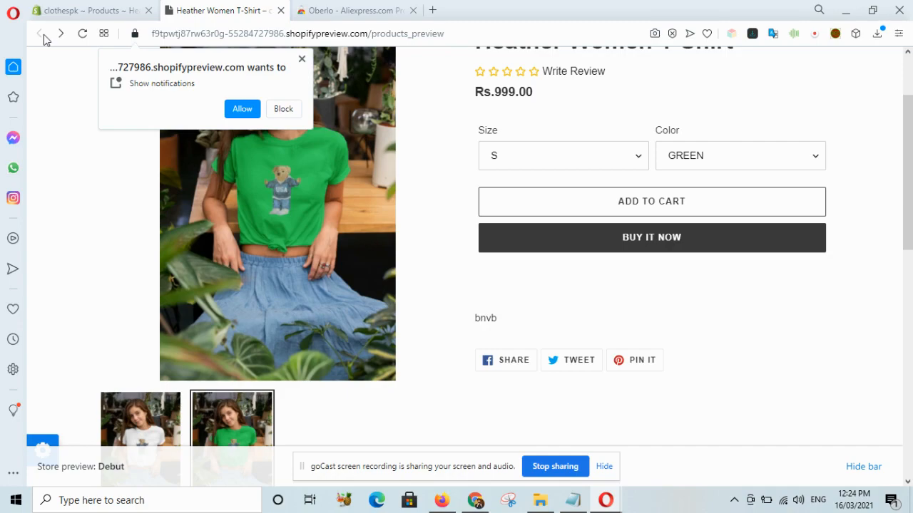
- Dismiss the notification request and close the storefront preview of the Heather Women T-Shirt
left_click(301, 60)
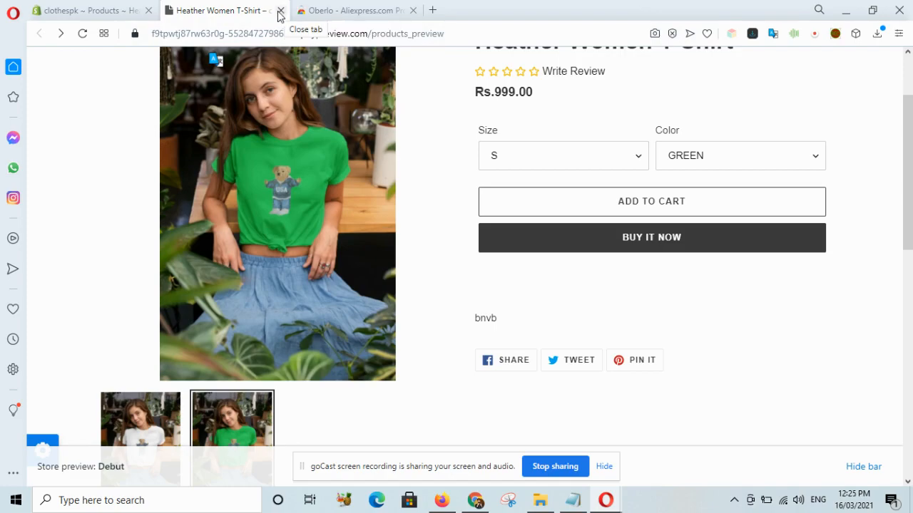
left_click(280, 11)
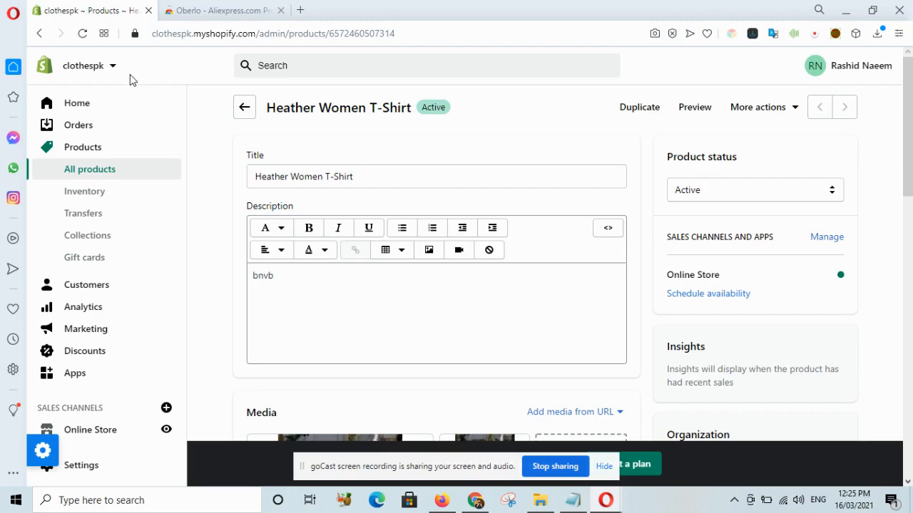
scroll(83, 189, "down", 1)
scroll(83, 192, "down", 2)
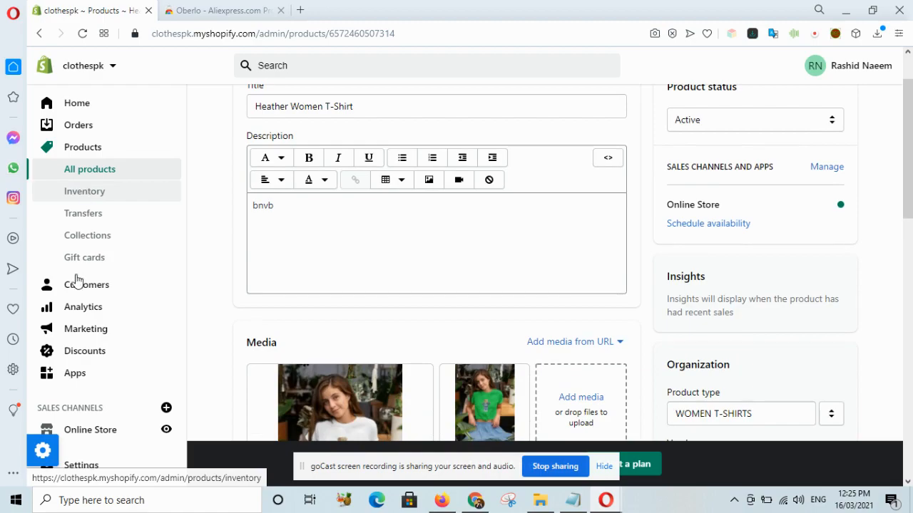
- Go to the store's installed apps, reload the list, and open the Oberlo app from it
left_click(74, 375)
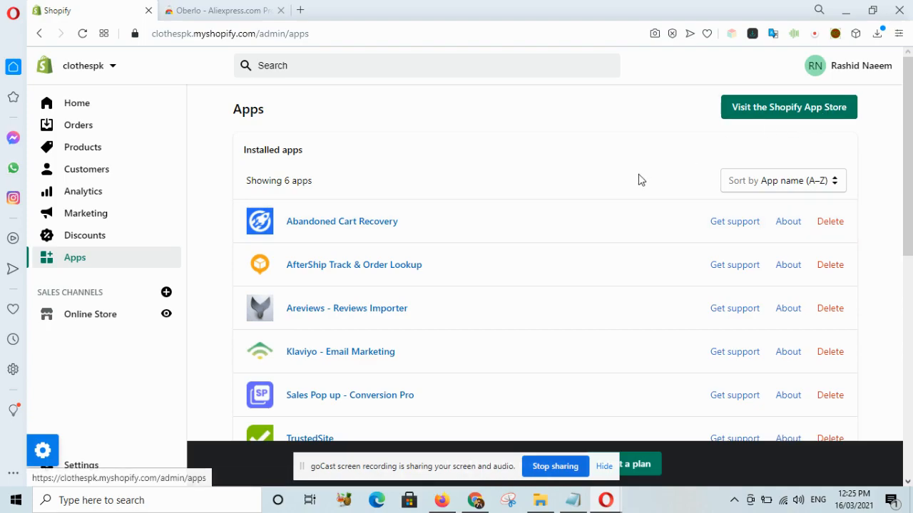
scroll(639, 174, "down", 3)
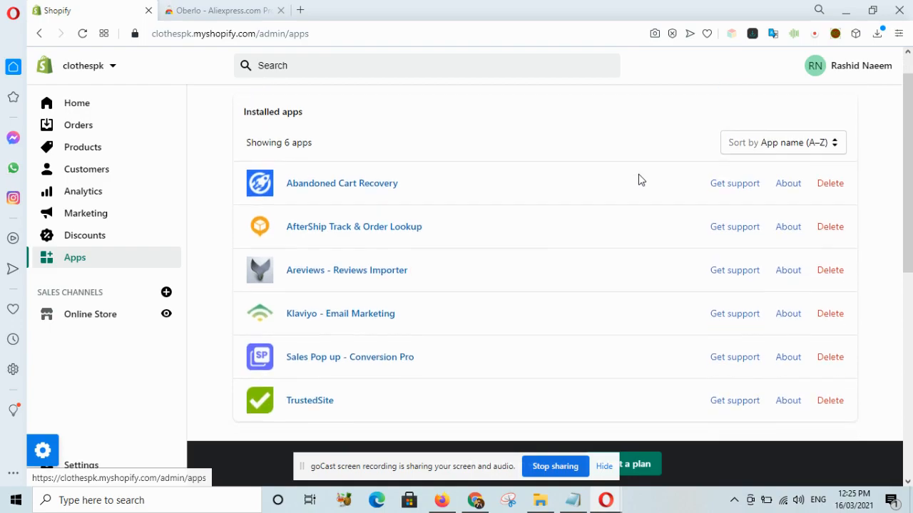
scroll(639, 179, "up", 2)
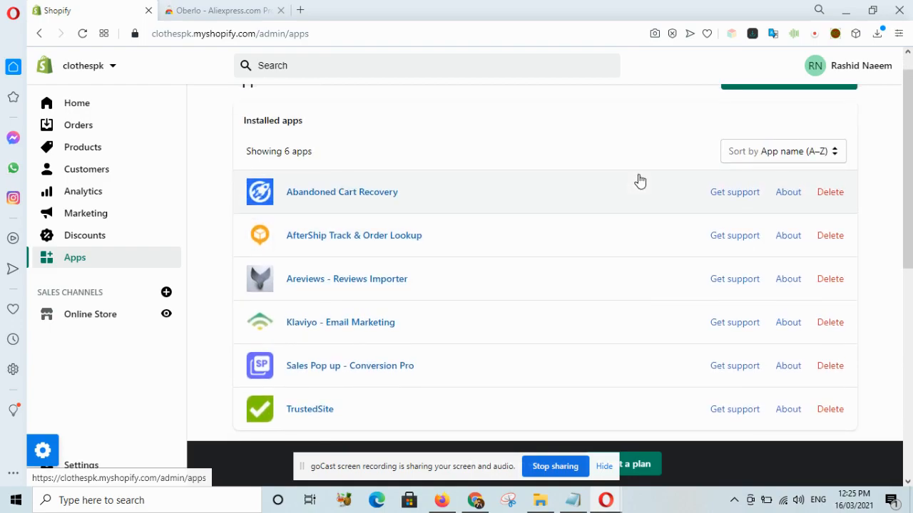
scroll(638, 179, "down", 1)
left_click(83, 33)
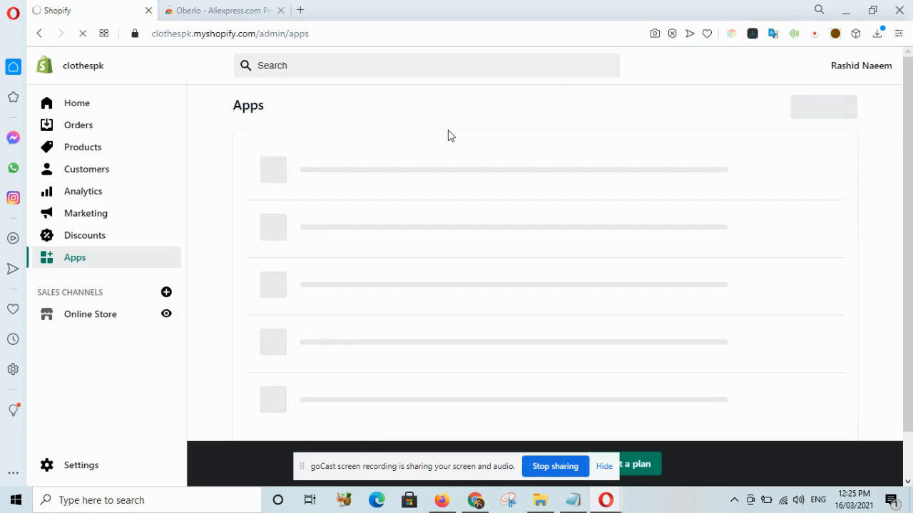
scroll(448, 131, "down", 1)
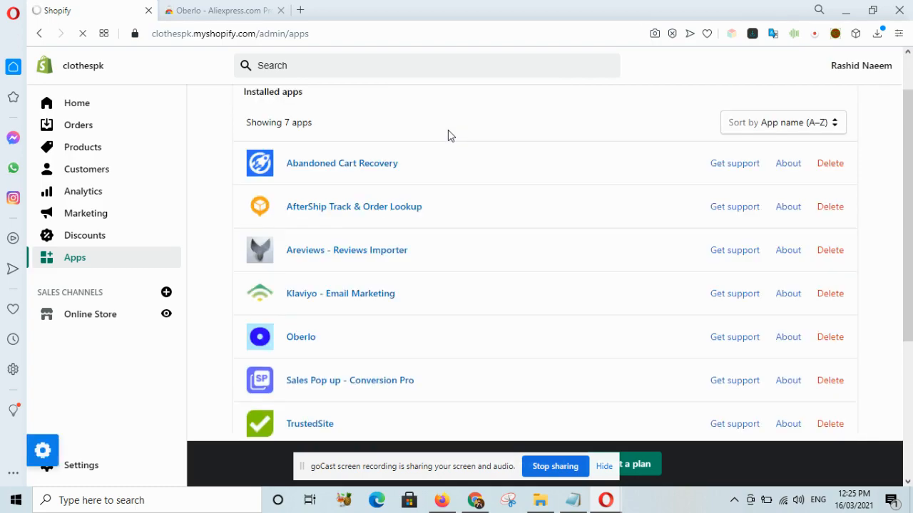
scroll(448, 136, "down", 1)
scroll(448, 136, "down", 1)
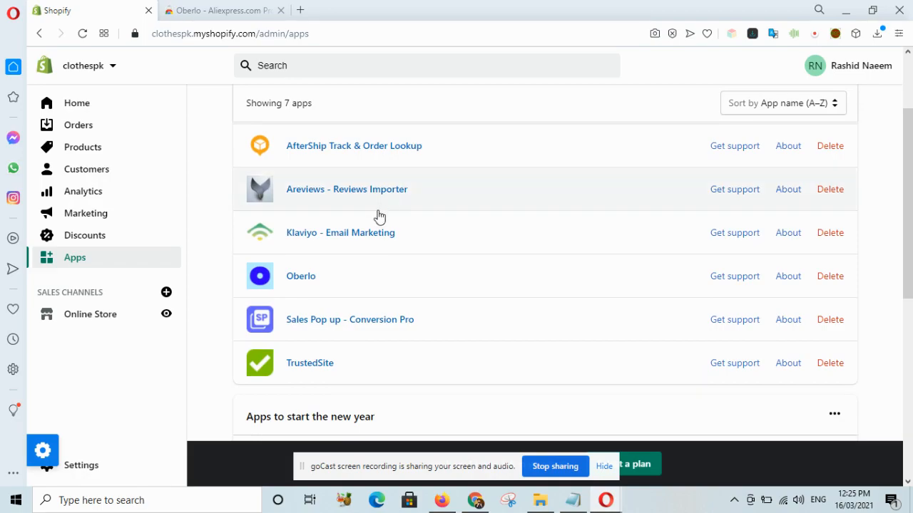
left_click(306, 278)
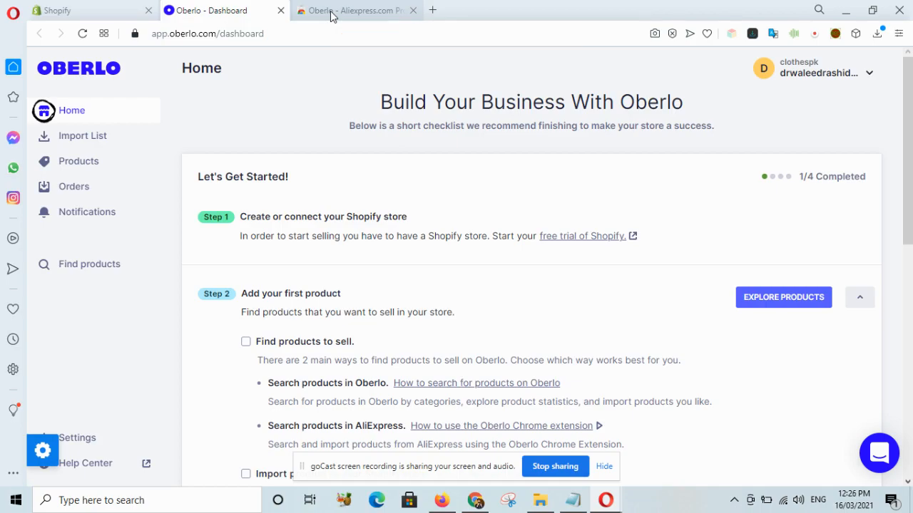
- Add the Oberlo - Aliexpress.com Product Importer extension to Opera from the Chrome Web Store and accept the compatibility notice
left_click(330, 13)
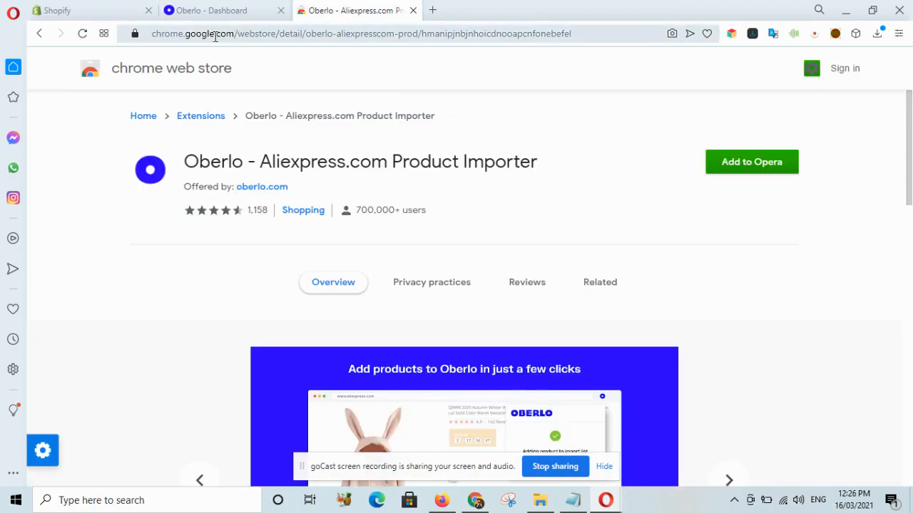
left_click(273, 36)
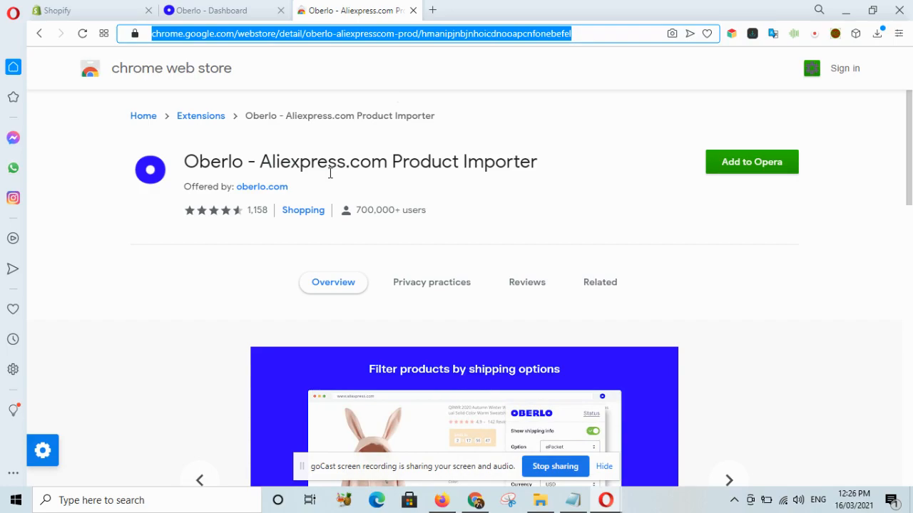
left_click(737, 177)
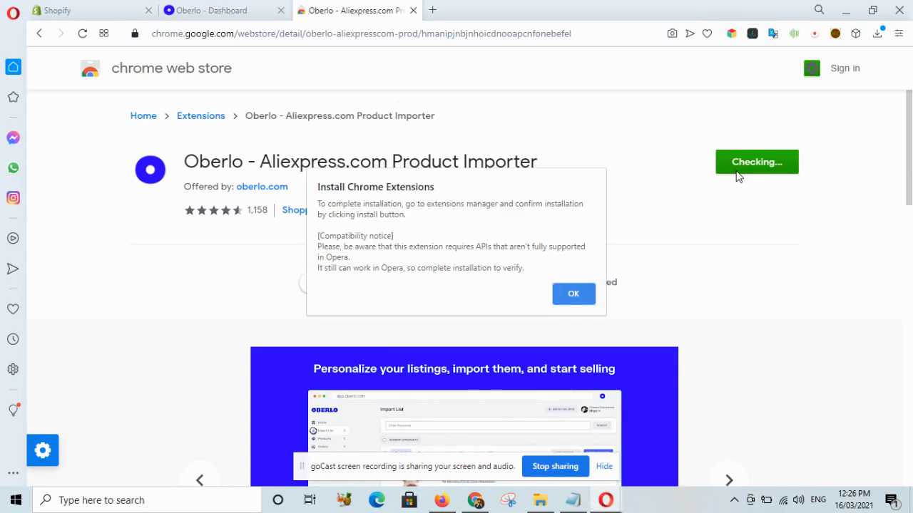
left_click(566, 297)
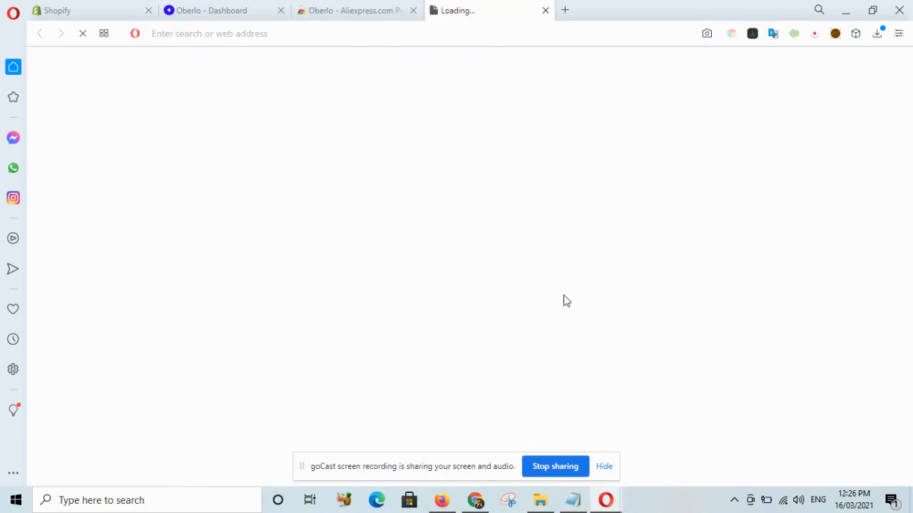
- Install the Oberlo - Aliexpress.com Product Importer in the browser's extensions manager and confirm its required permissions
left_click(350, 11)
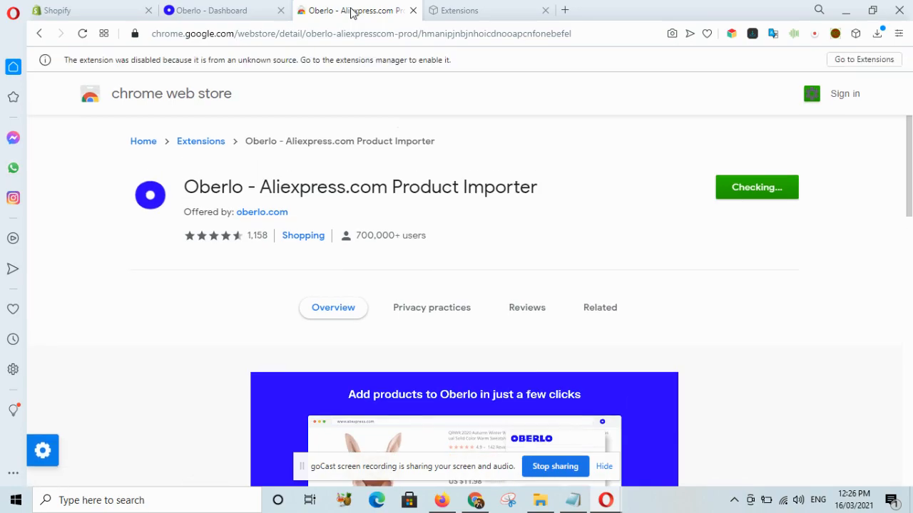
left_click(469, 14)
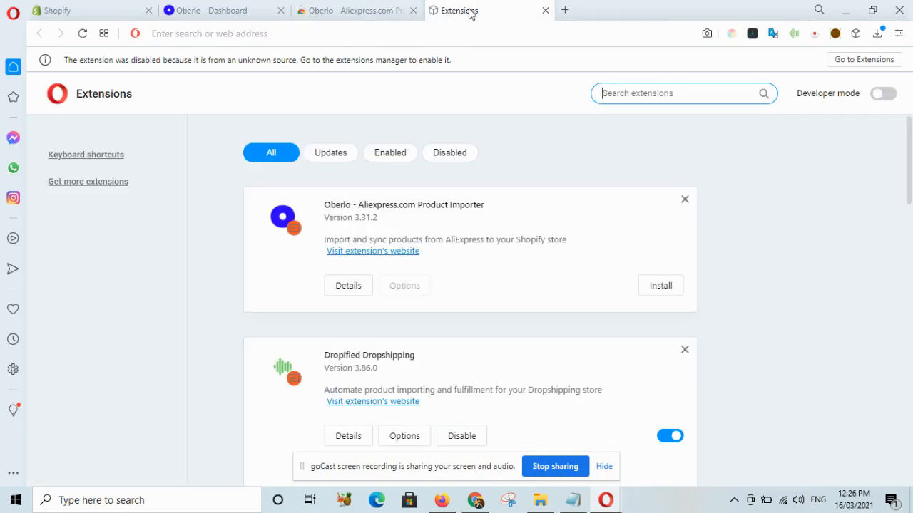
left_click(658, 288)
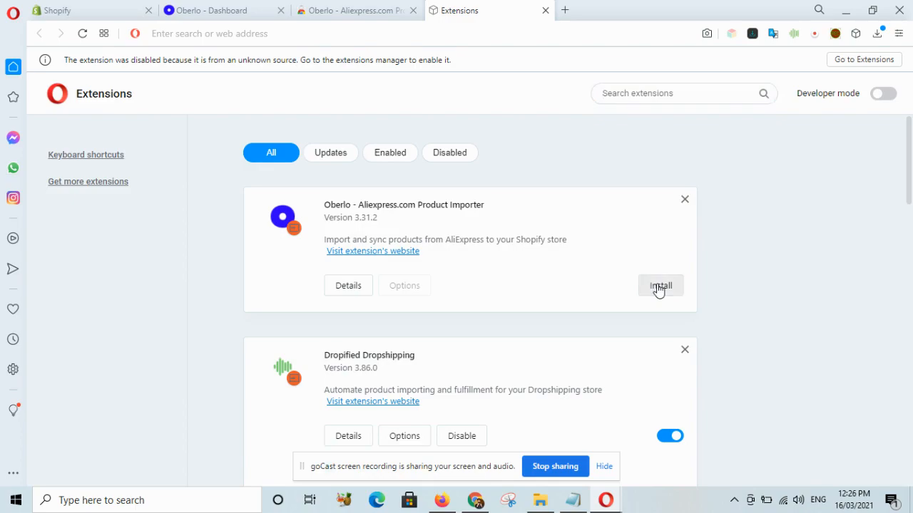
scroll(659, 289, "down", 1)
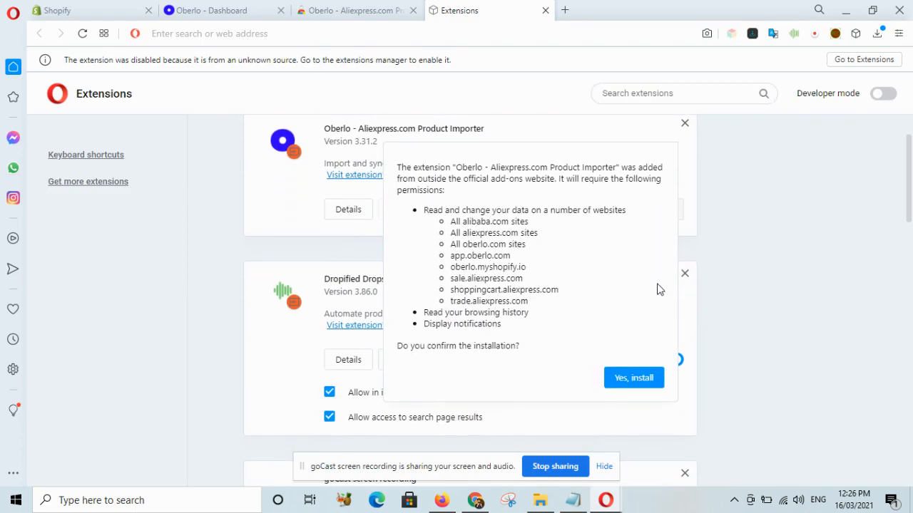
left_click(626, 382)
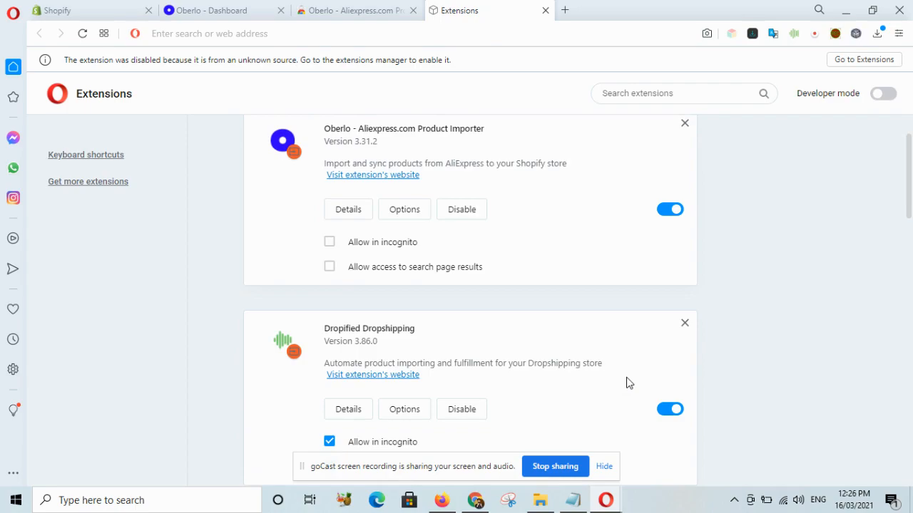
- Allow the Oberlo extension in incognito and on search page results, and close the extensions manager
left_click(329, 245)
left_click(329, 269)
left_click(545, 11)
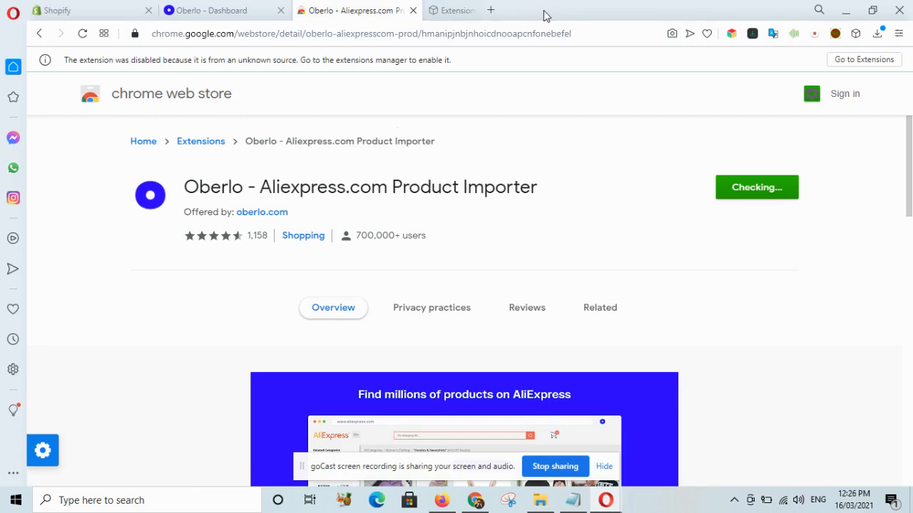
- Pin the Oberlo - Aliexpress.com Product Importer extension so that it stays visible in the browser
left_click(855, 35)
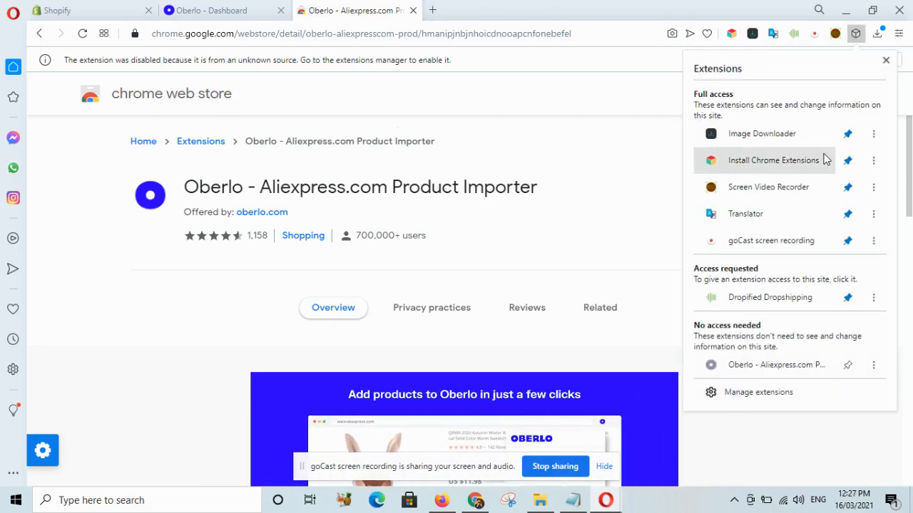
left_click(849, 366)
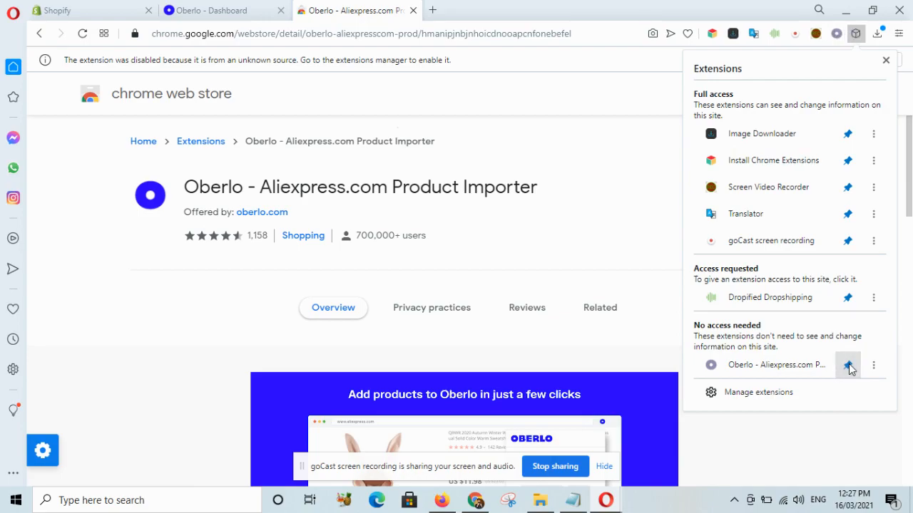
left_click(647, 105)
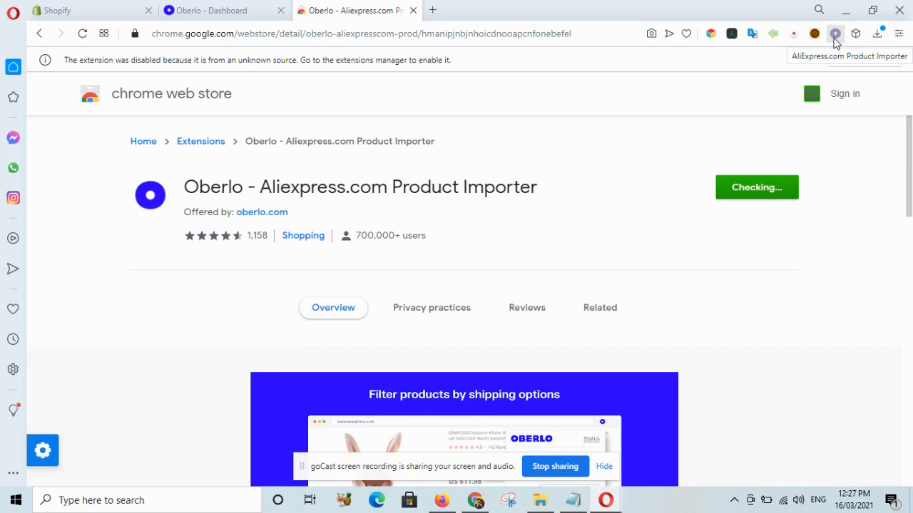
- Open the AliExpress website in place of the Chrome Web Store page
left_click(365, 36)
left_click(362, 40, "shift")
type("A")
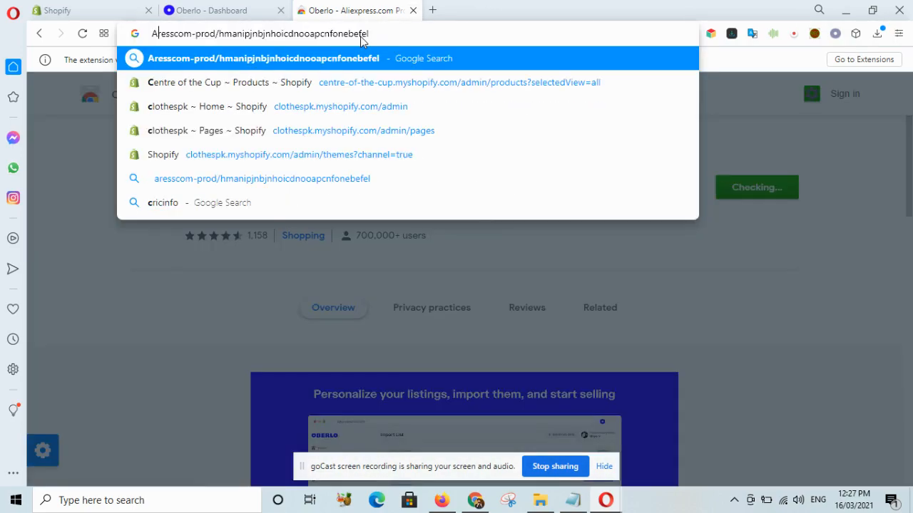
key("ctrl+a")
type("ALI")
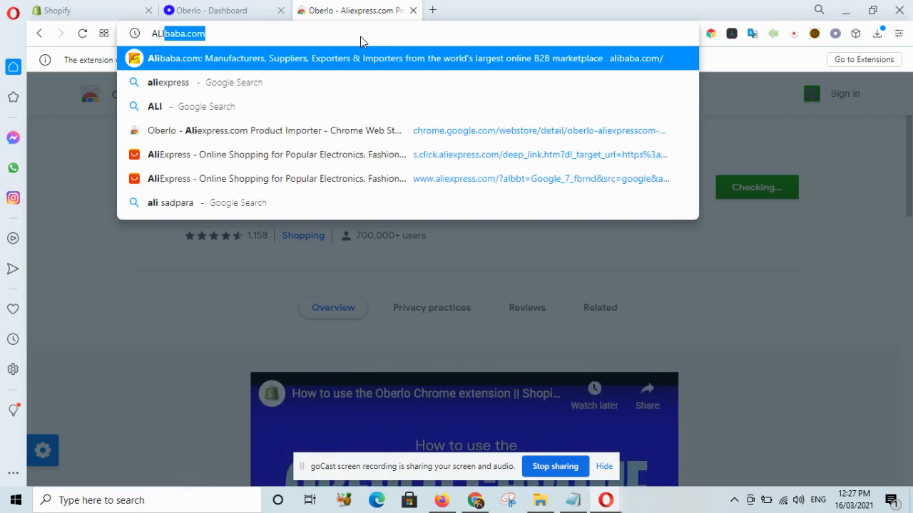
type("EXP")
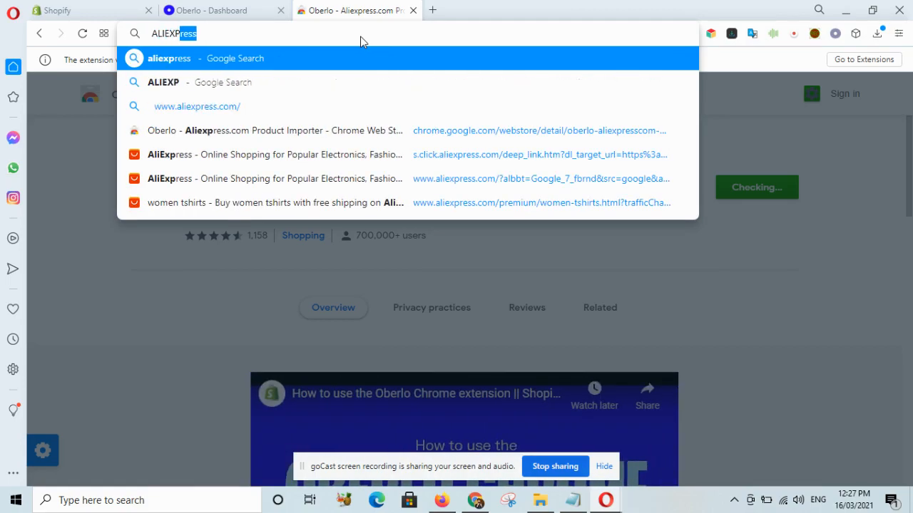
type("RESS")
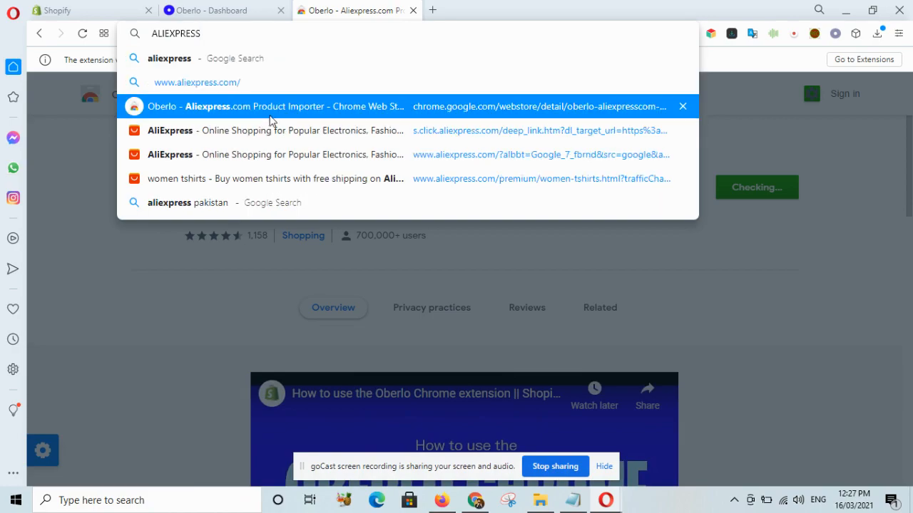
left_click(251, 134)
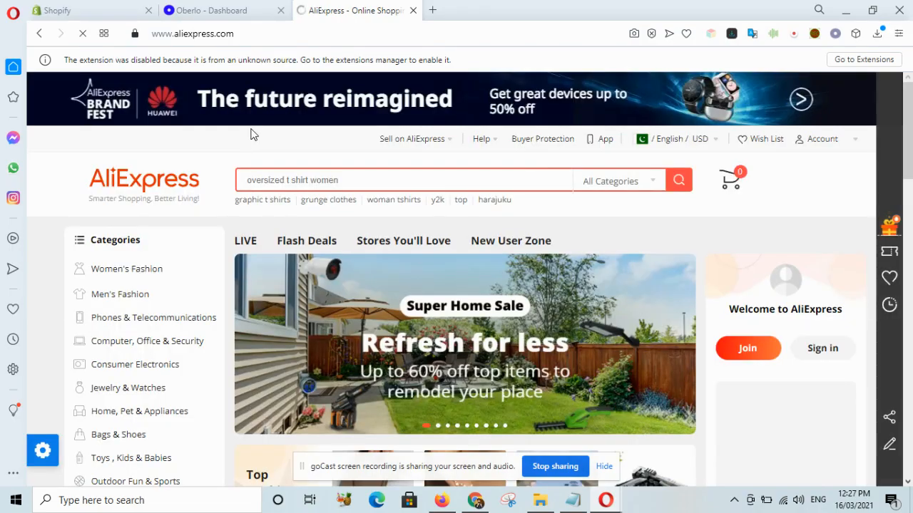
- Dismiss the new-user coupon offer and search AliExpress for "WOMEN TSHIRTS"
left_click(356, 179)
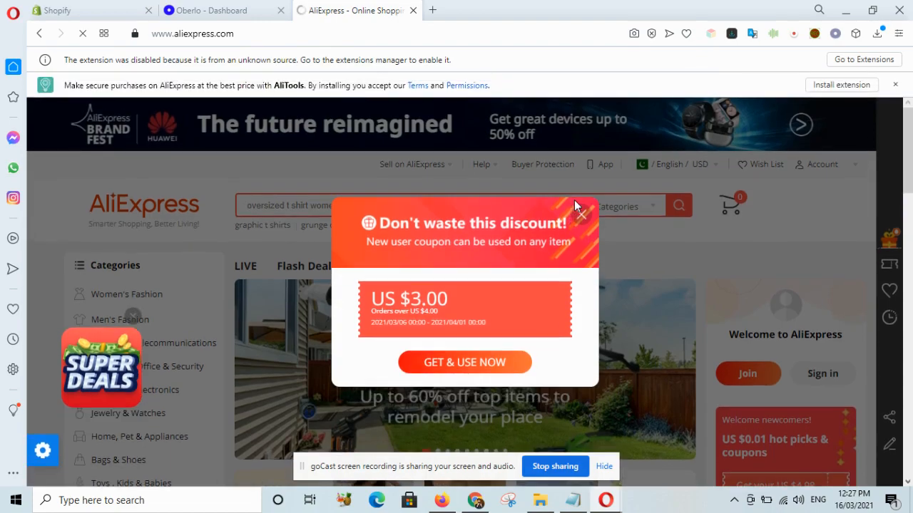
left_click(580, 204)
left_click(338, 204)
type("WOM")
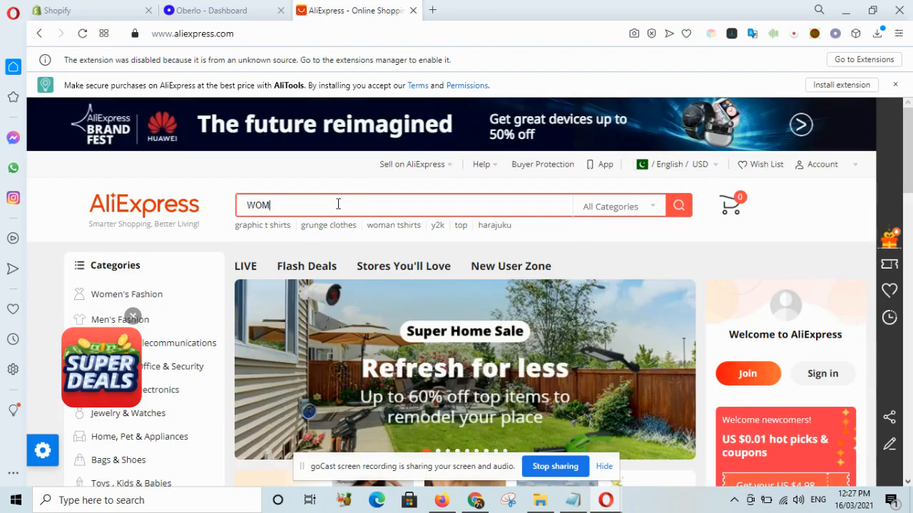
type("EN TS")
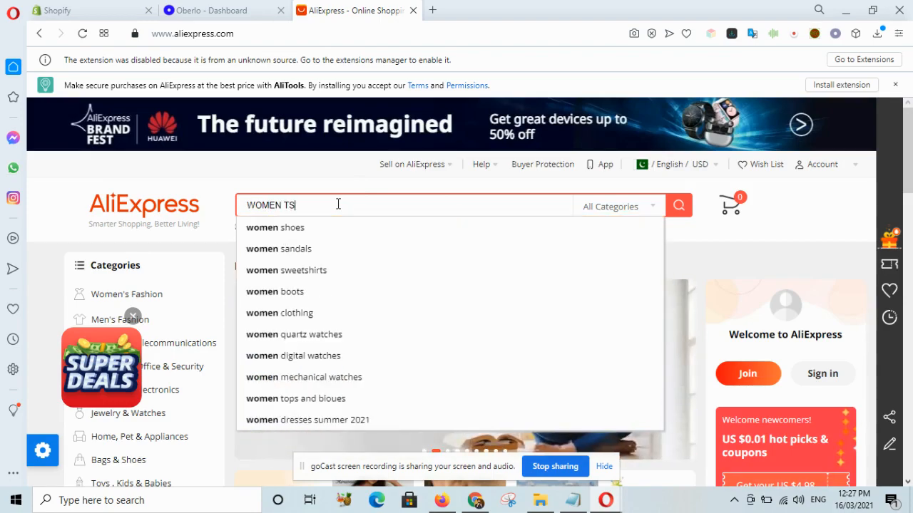
type("HIRTS")
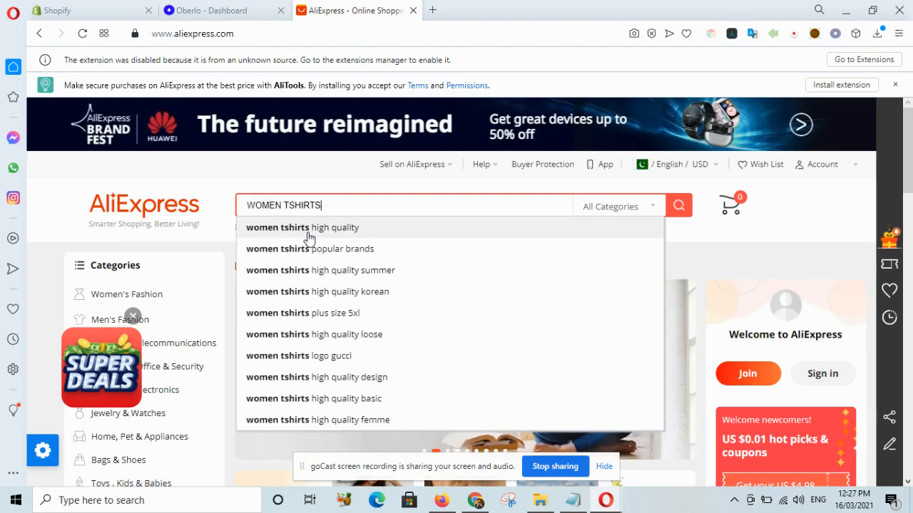
key("Return")
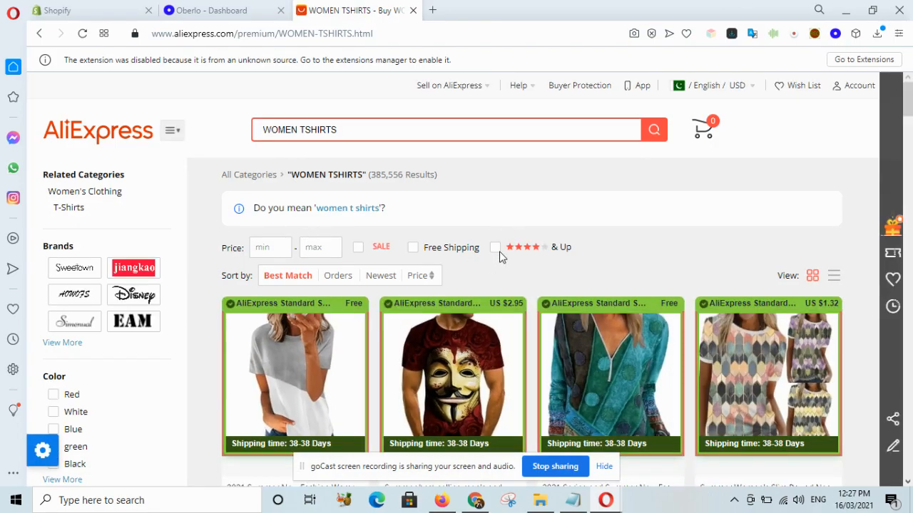
- Limit the t-shirt results to four stars and up and sort them by orders
left_click(495, 248)
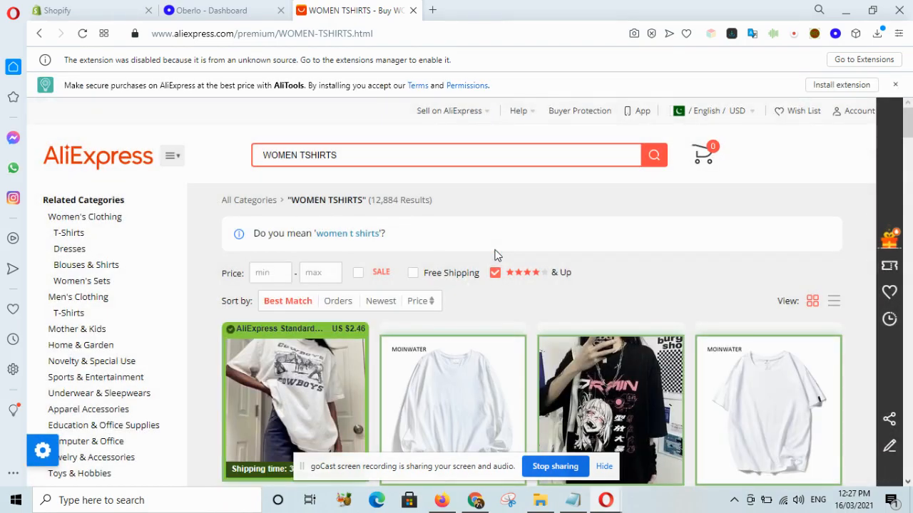
left_click(332, 307)
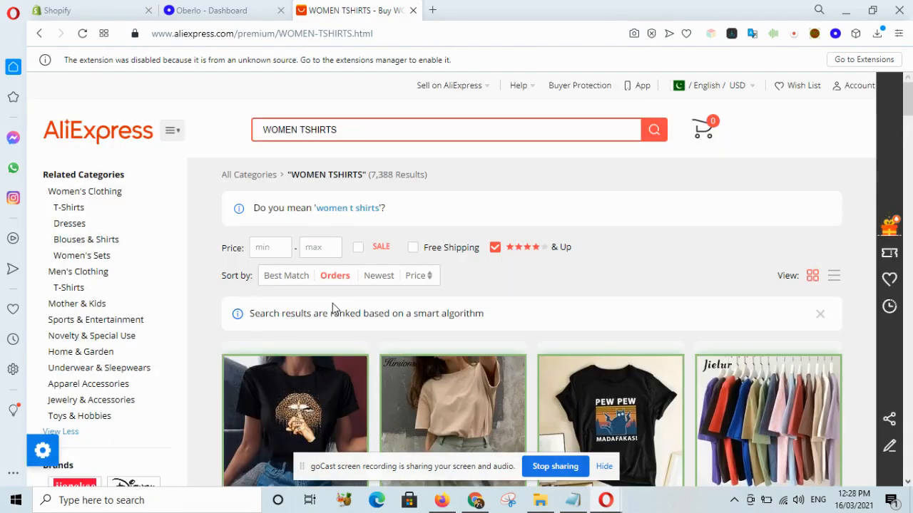
- Add the Girls Tshirt Tees Base Women Tops and the Pew Pew Madafakas print t-shirt to the Oberlo import list
scroll(333, 303, "down", 3)
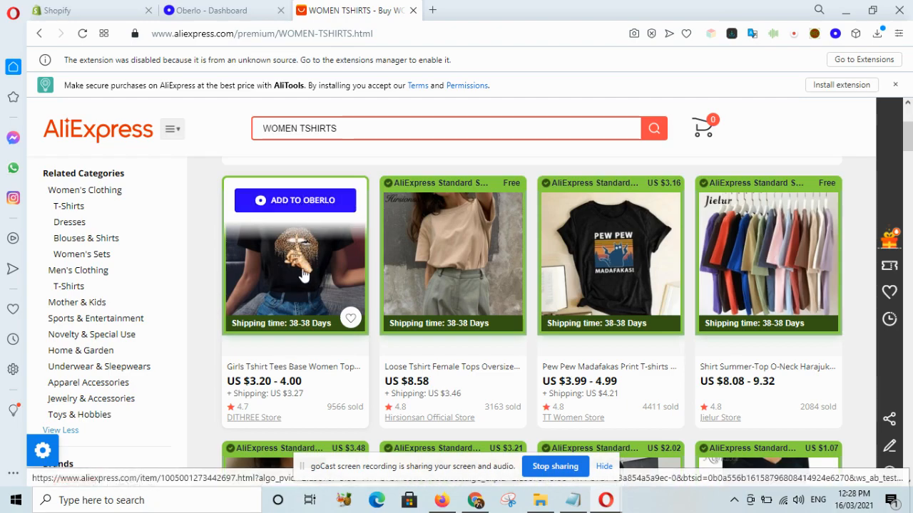
left_click(311, 202)
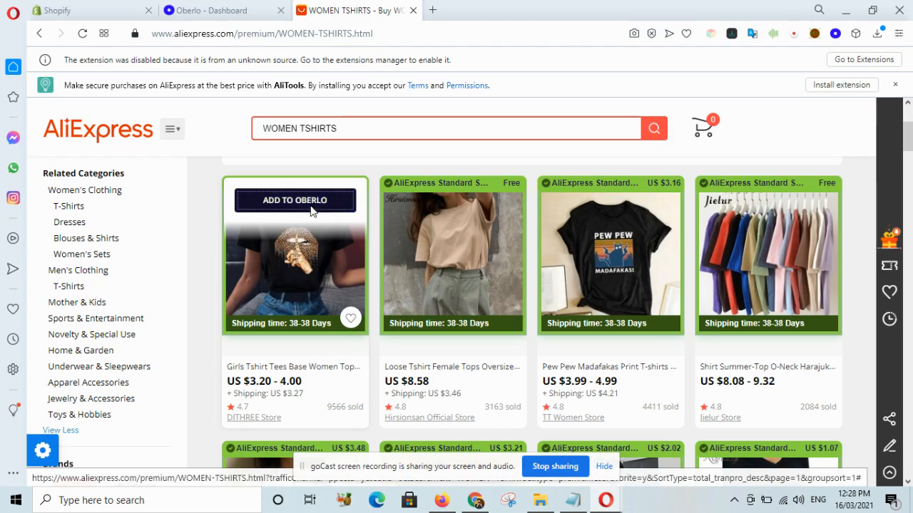
left_click(311, 208)
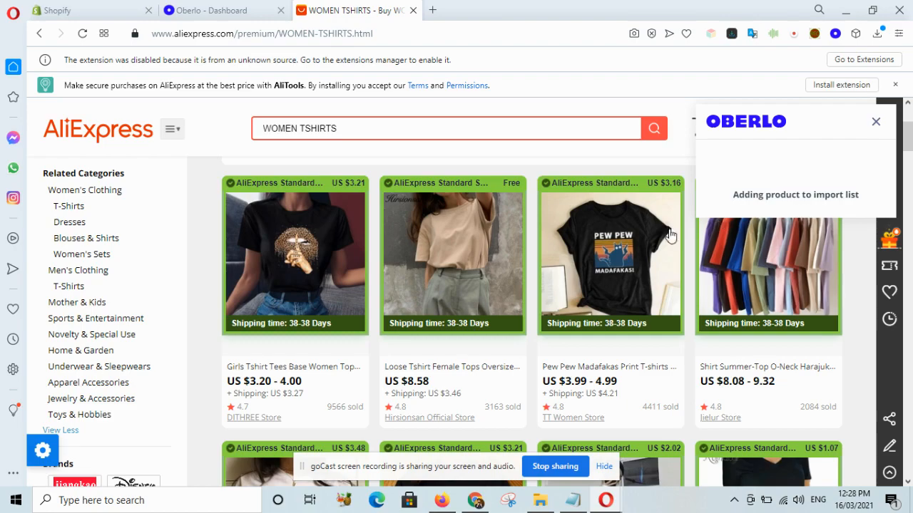
mouse_move(612, 211)
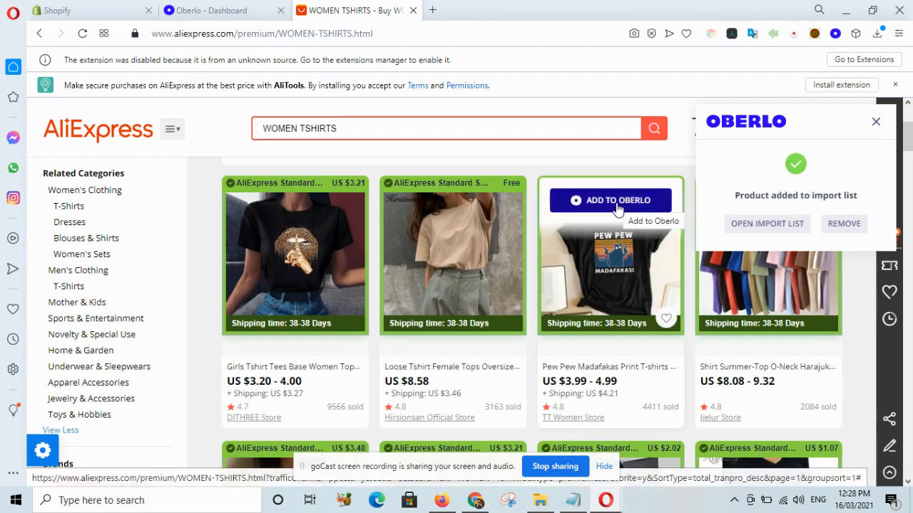
scroll(617, 207, "down", 3)
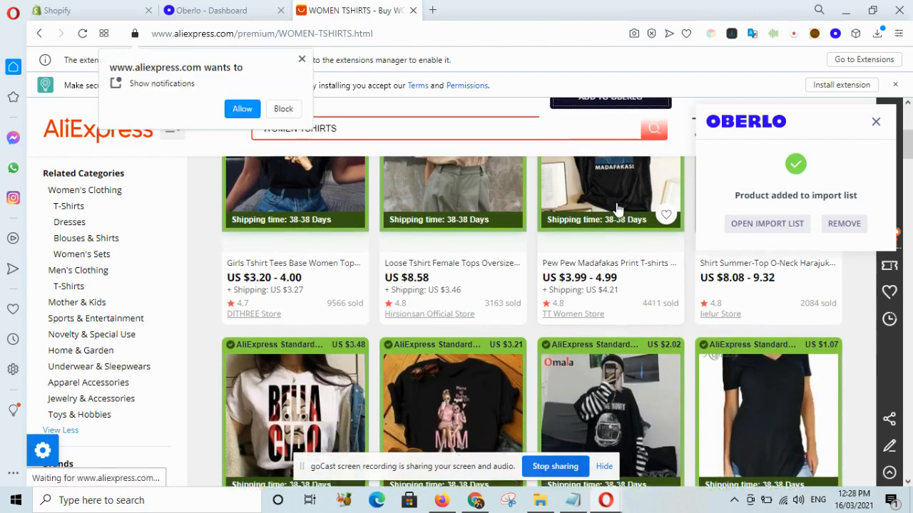
scroll(617, 207, "down", 2)
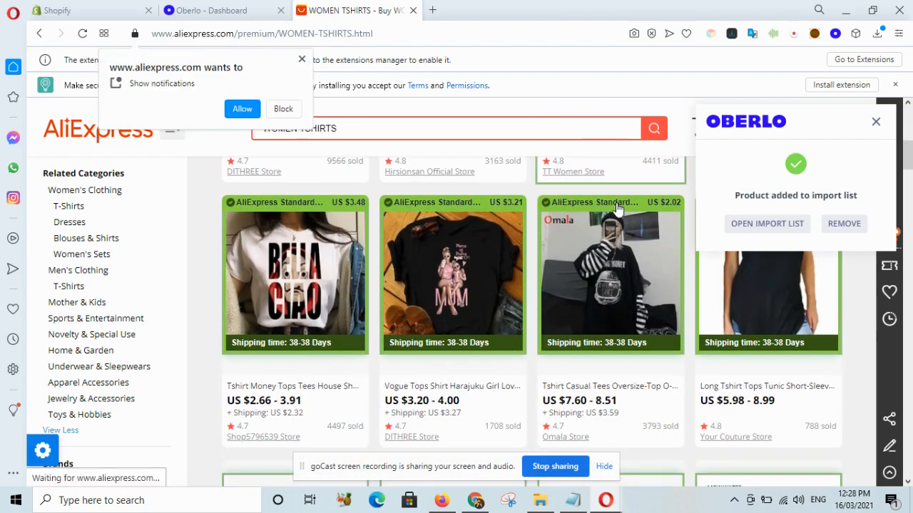
- Browse further women's t-shirt results and add the black Long Tshirt Tops Tunic to the Oberlo import list
scroll(618, 207, "down", 4)
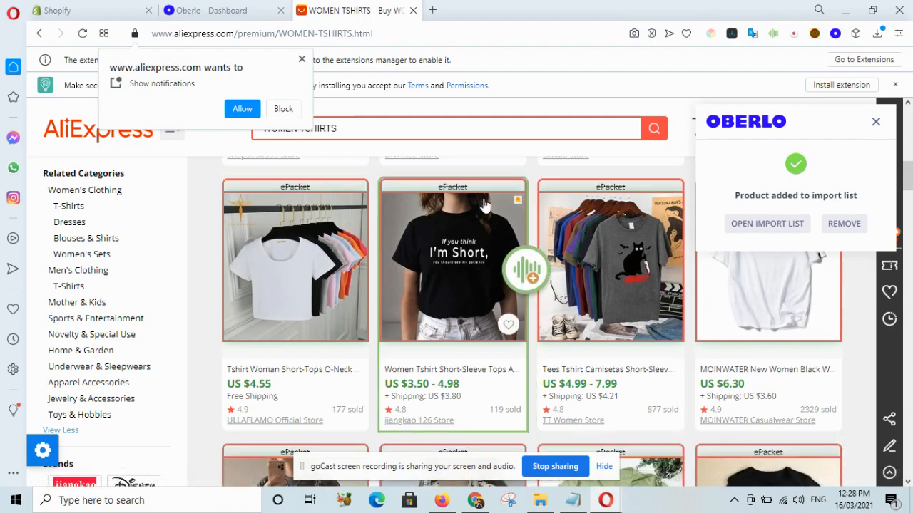
scroll(426, 331, "up", 2)
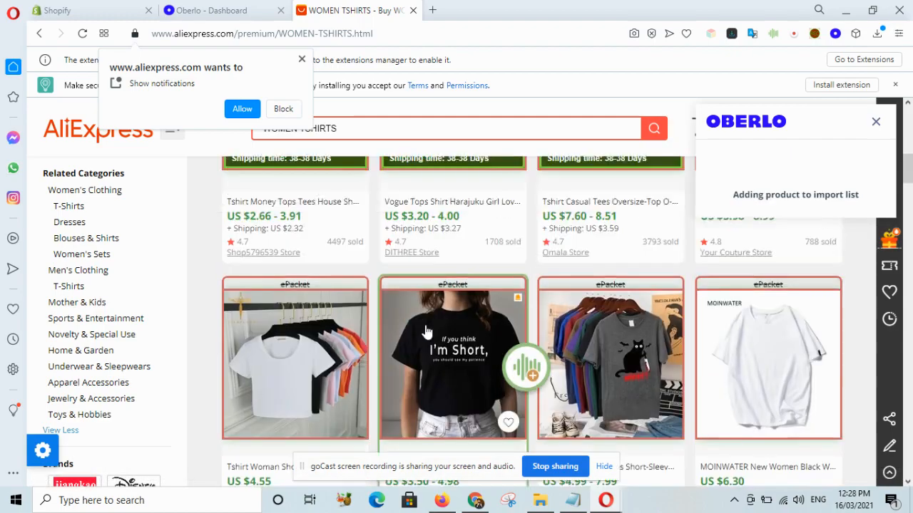
scroll(426, 331, "down", 1)
scroll(426, 332, "up", 3)
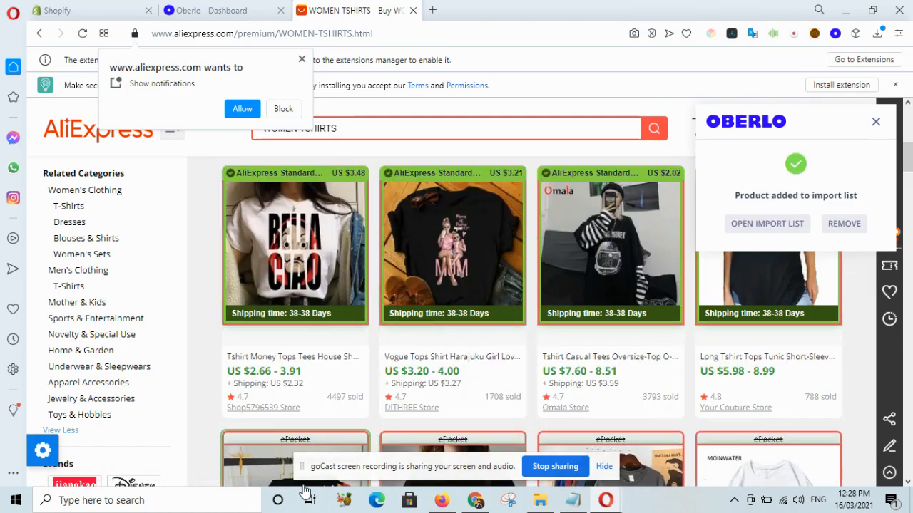
scroll(328, 399, "down", 2)
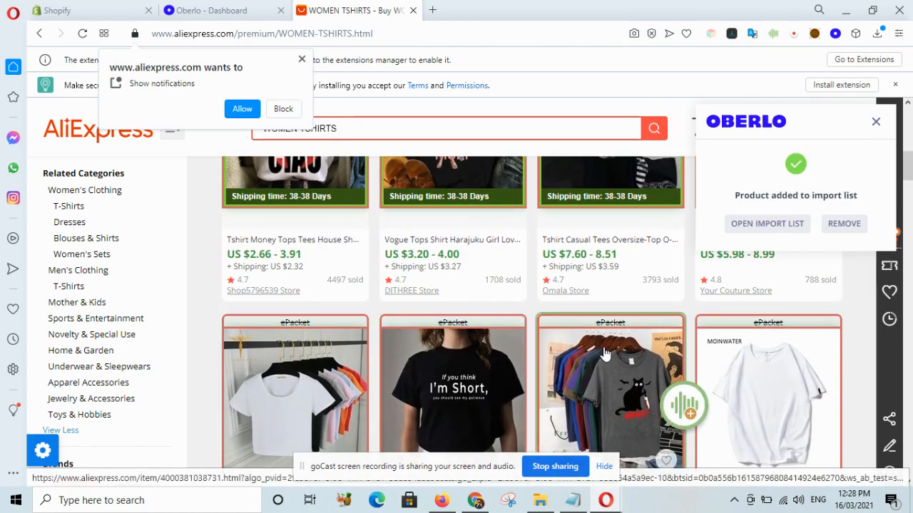
scroll(605, 354, "down", 6)
scroll(421, 246, "down", 4)
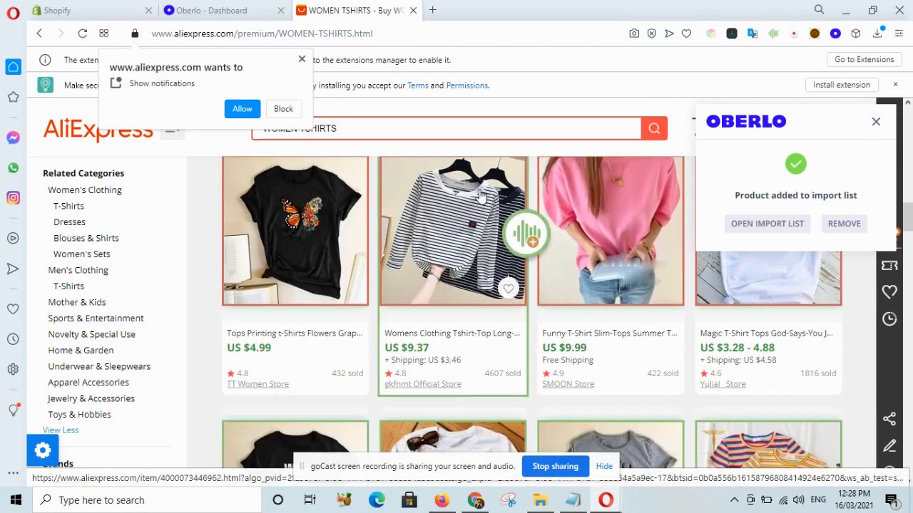
scroll(638, 205, "up", 7)
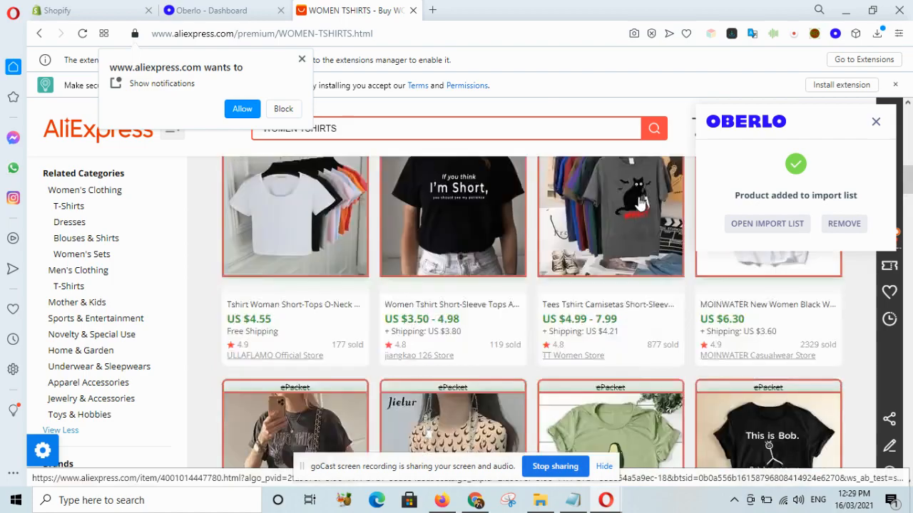
scroll(638, 205, "down", 4)
mouse_move(774, 376)
left_click(771, 303)
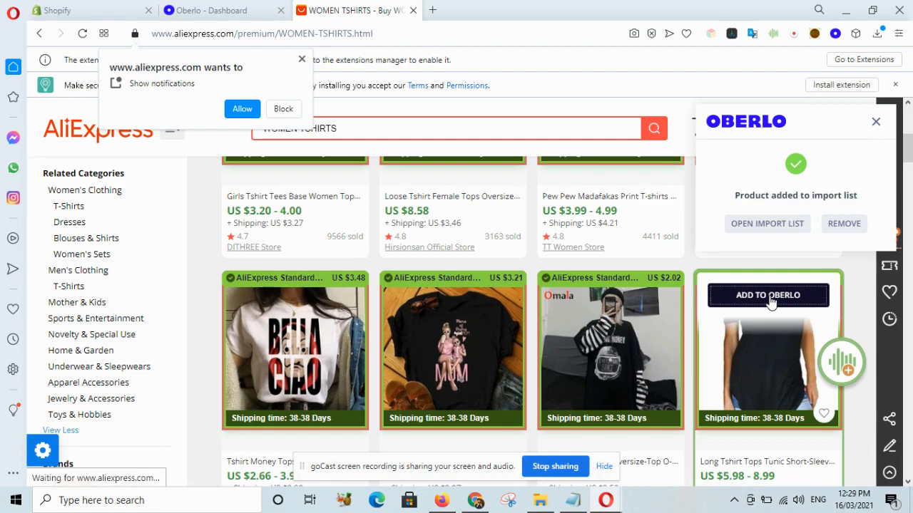
- Dismiss the site's notification requests and search AliExpress for "MENS JACKET"
left_click(303, 60)
triple_click(343, 126)
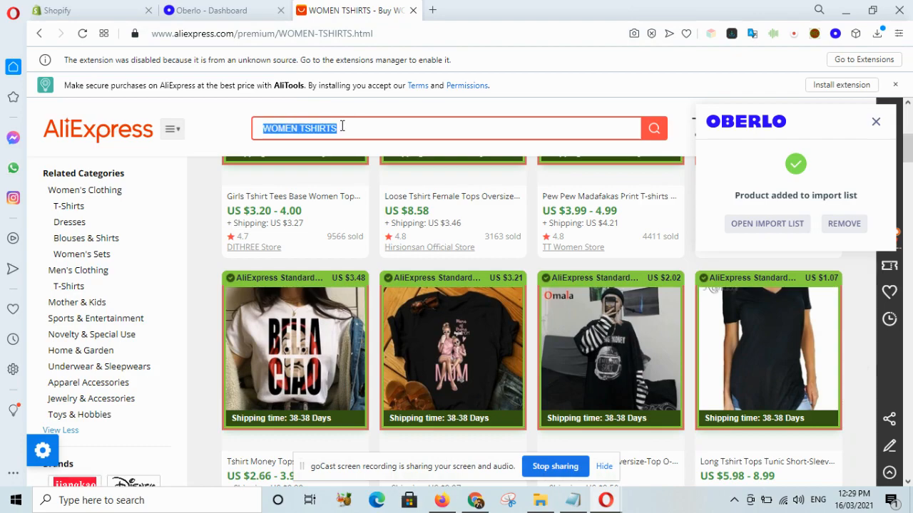
type("ME")
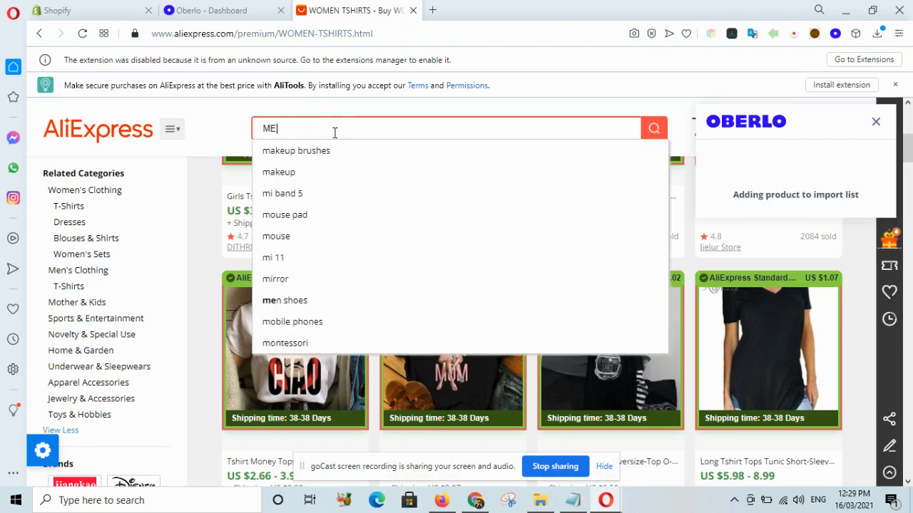
type("NS")
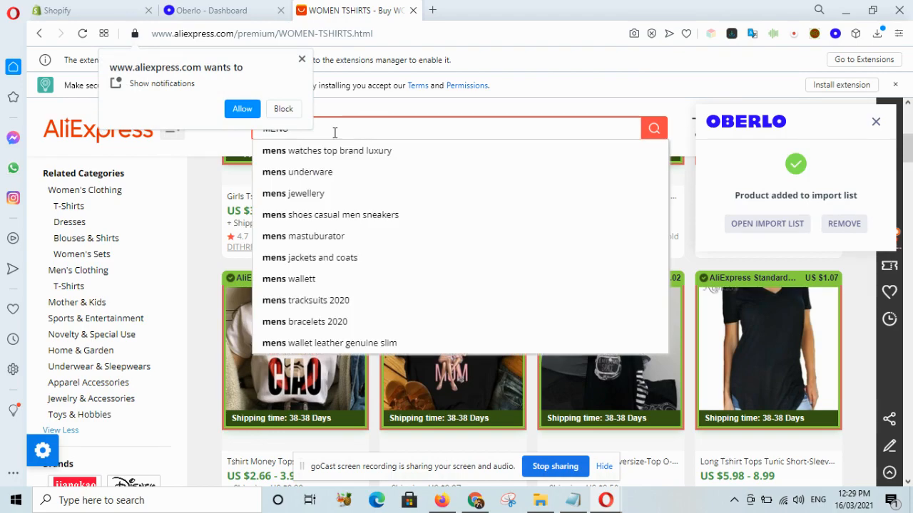
left_click(302, 59)
type("JACKET")
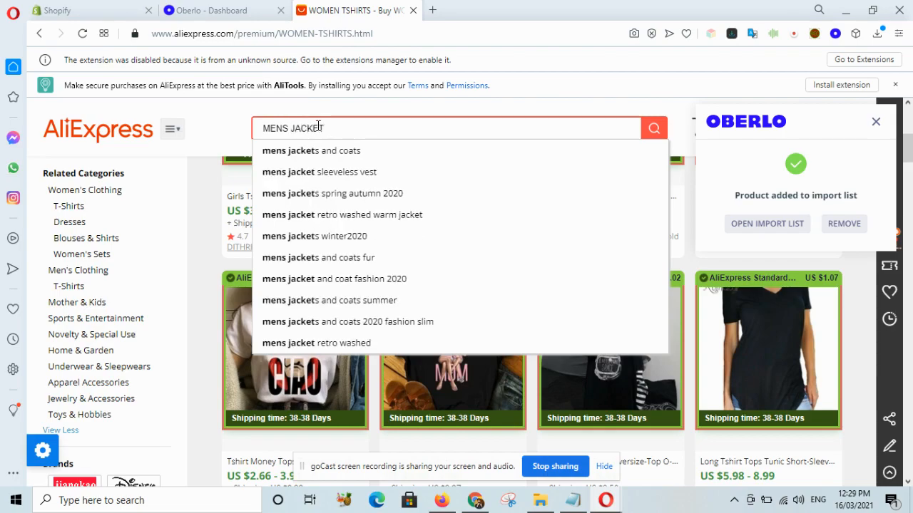
key("Return")
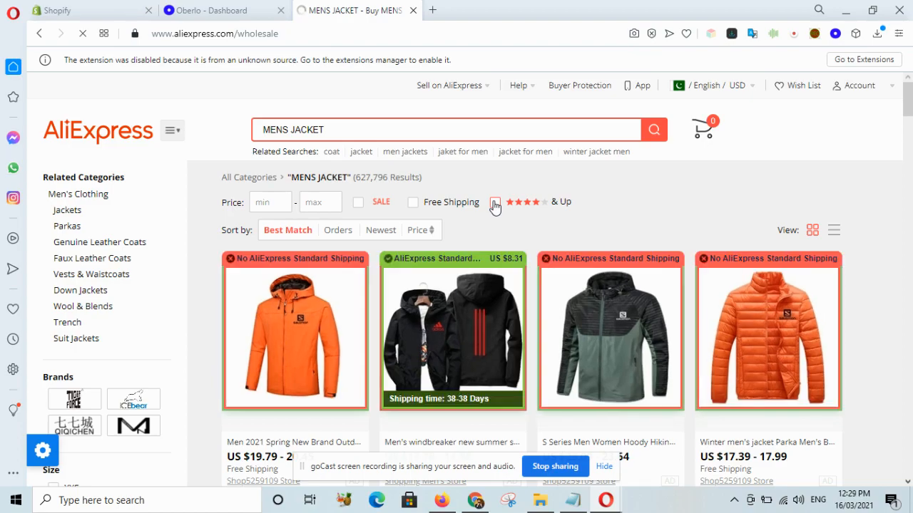
- Limit the men's jacket results to four stars and up and sort them by orders
left_click(495, 205)
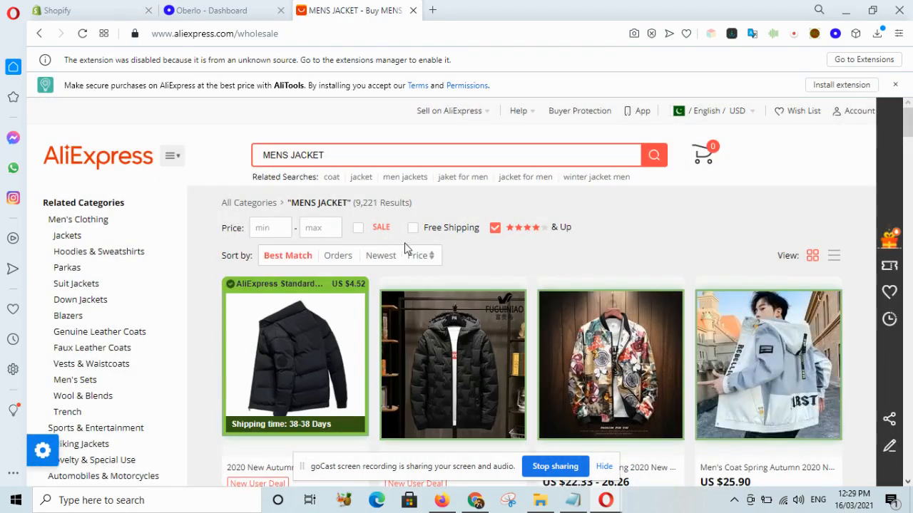
left_click(335, 258)
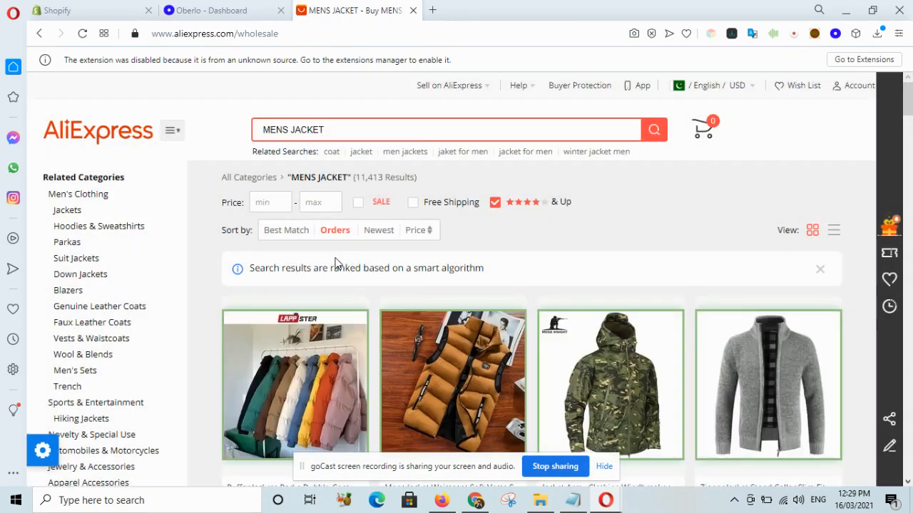
- Add the brown men's waistcoat and the camouflage army windbreaker jacket to the Oberlo import list
scroll(335, 258, "down", 1)
scroll(337, 263, "down", 2)
mouse_move(460, 206)
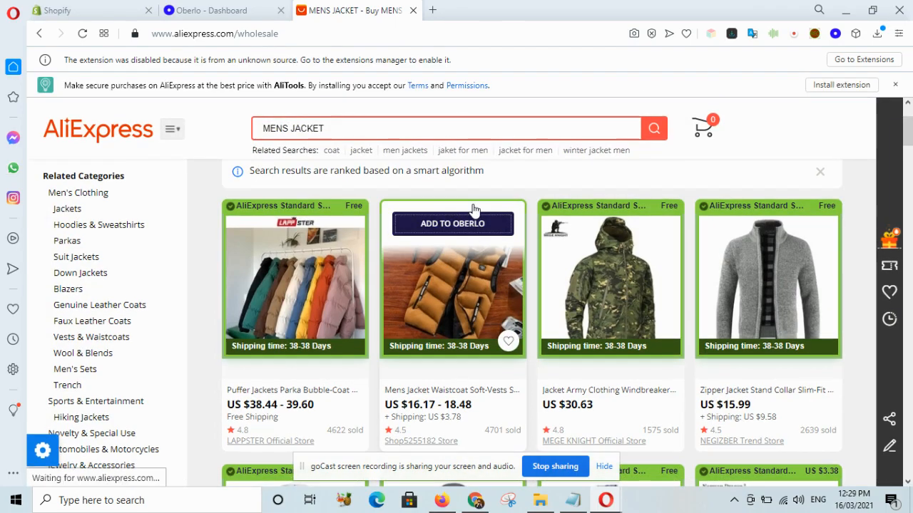
mouse_move(606, 239)
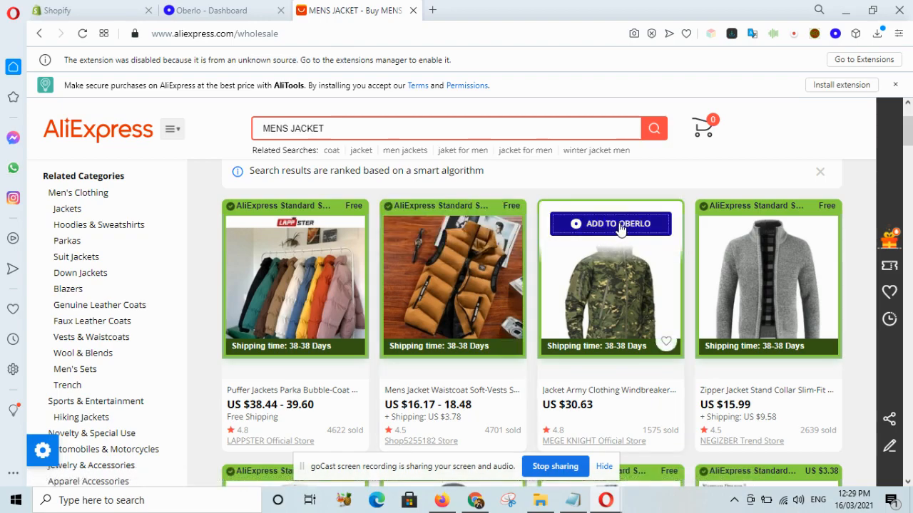
left_click(620, 227)
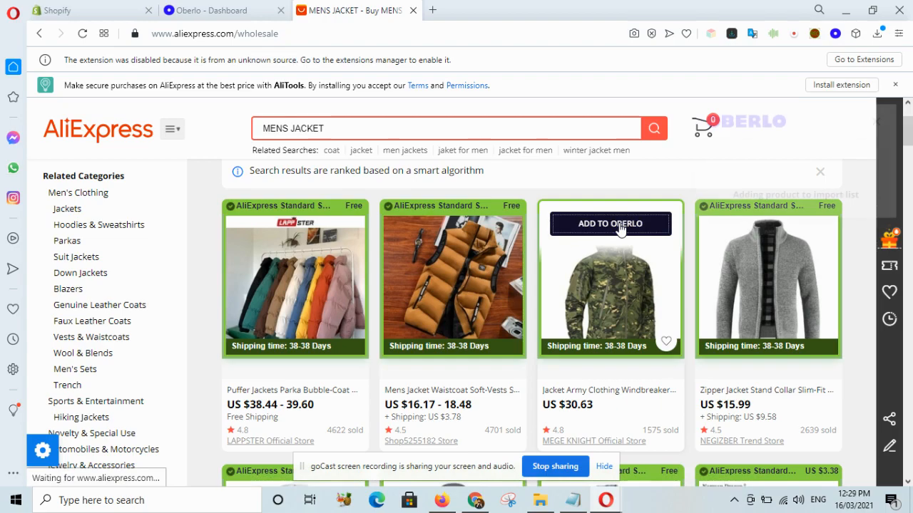
- Add the red hooded windbreak coat and the navy hooded winter parka to the Oberlo import list, dismissing the notification request
scroll(621, 227, "down", 2)
scroll(620, 228, "down", 2)
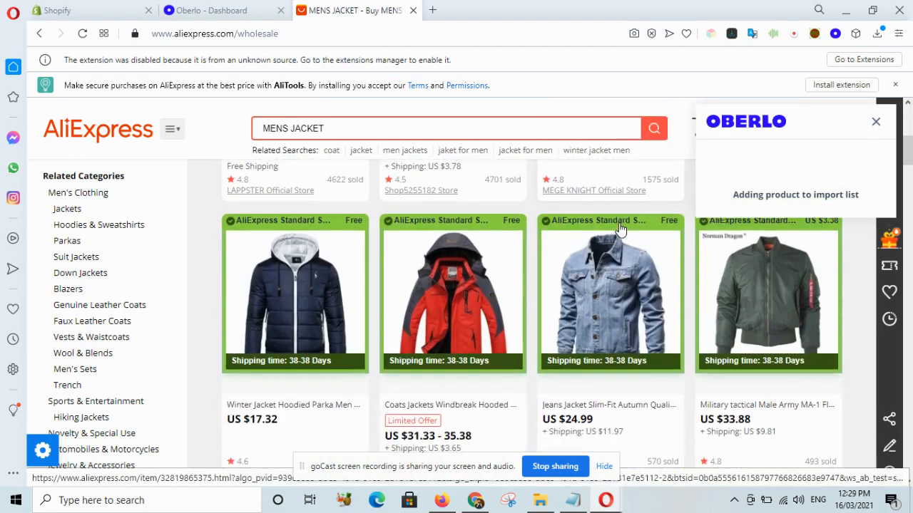
left_click(472, 240)
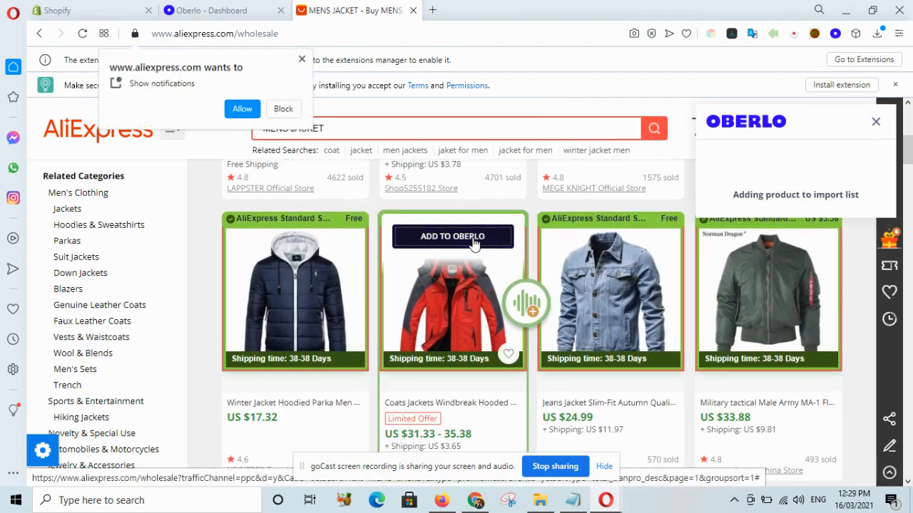
left_click(316, 241)
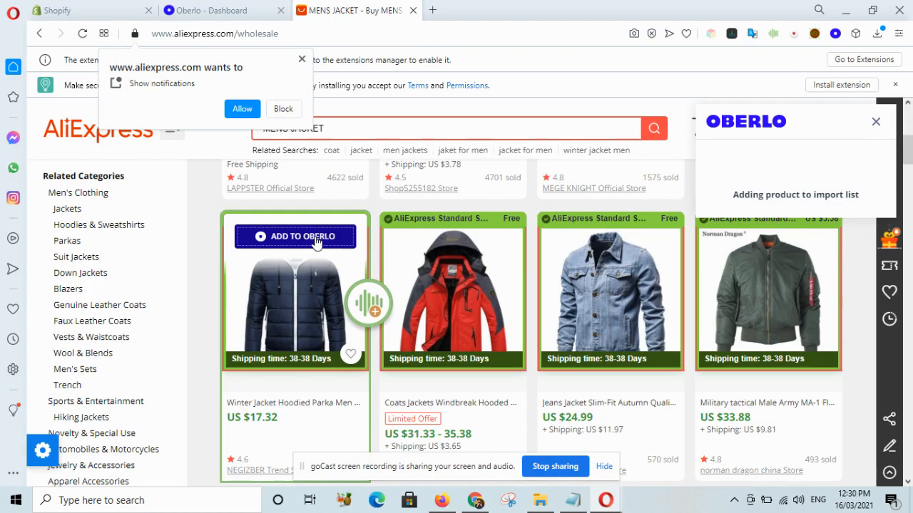
left_click(301, 60)
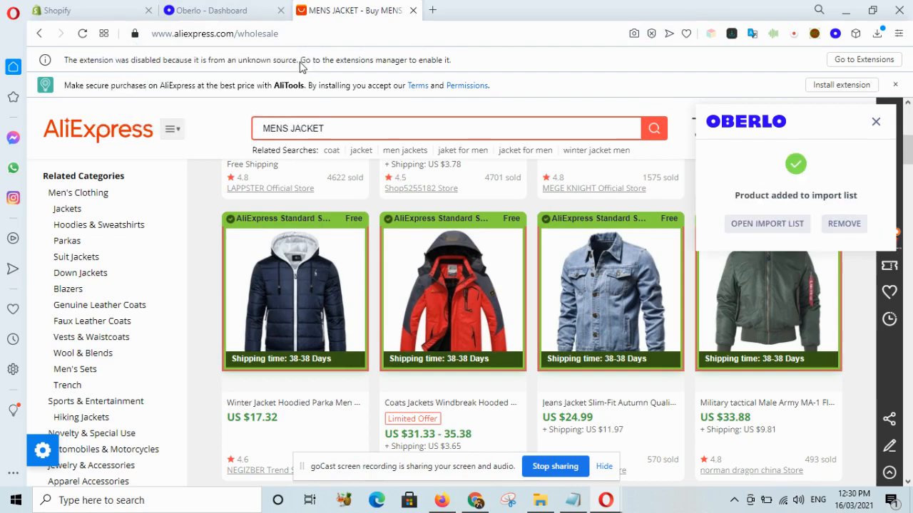
- Switch to the Oberlo dashboard and open the import list
left_click(234, 16)
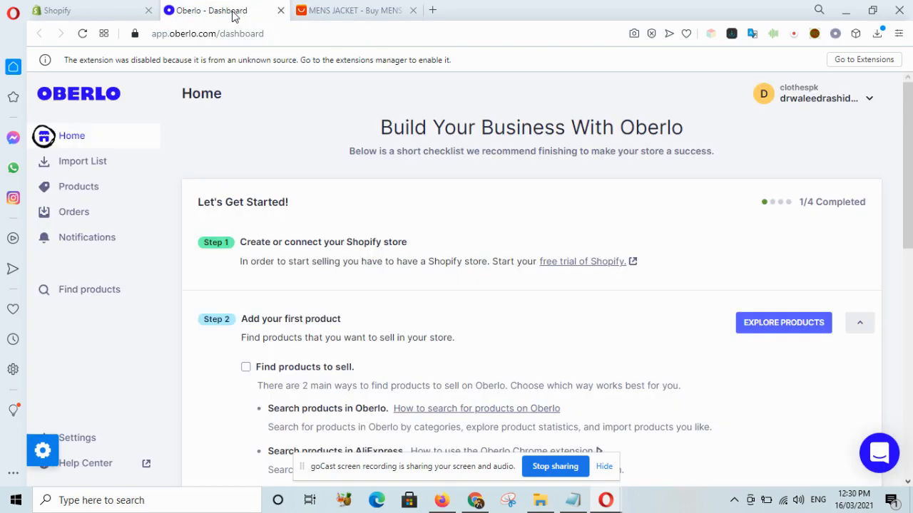
left_click(95, 166)
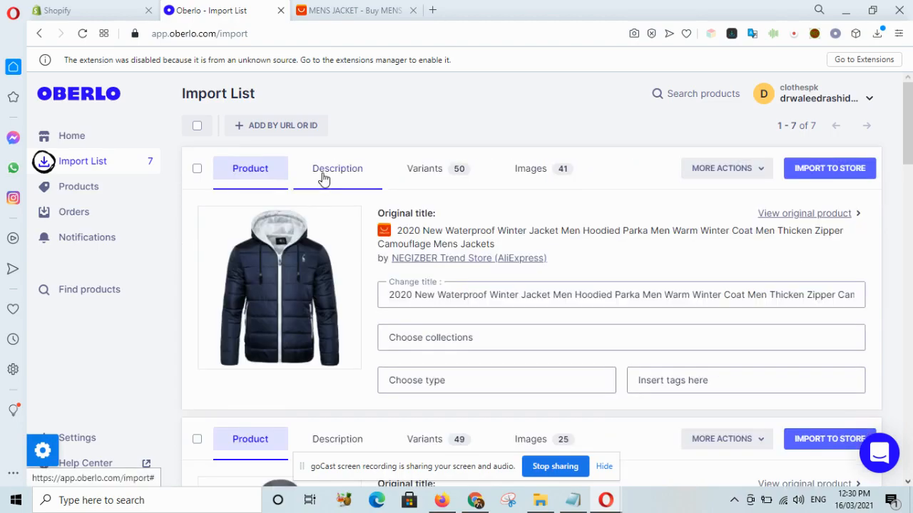
- Assign the navy waterproof winter jacket in the import list to the Men's Jackets collection
scroll(323, 178, "down", 2)
scroll(287, 200, "up", 1)
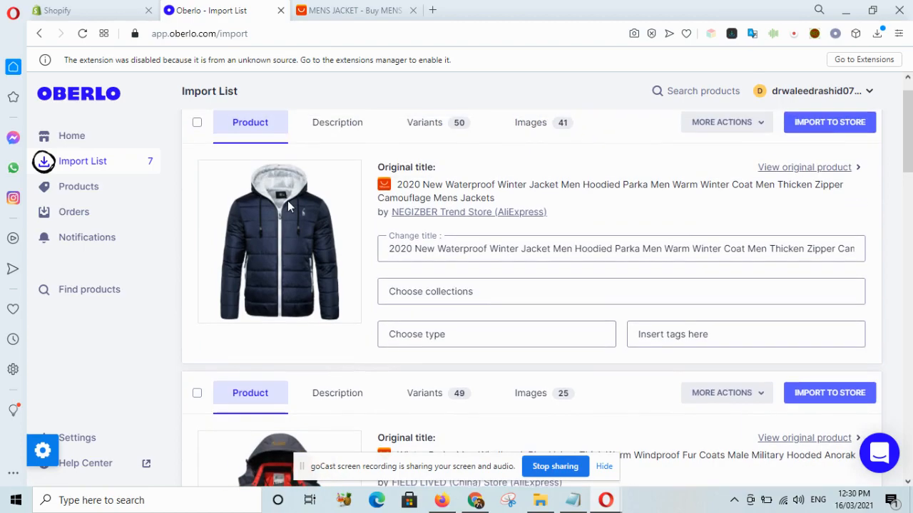
left_click(468, 292)
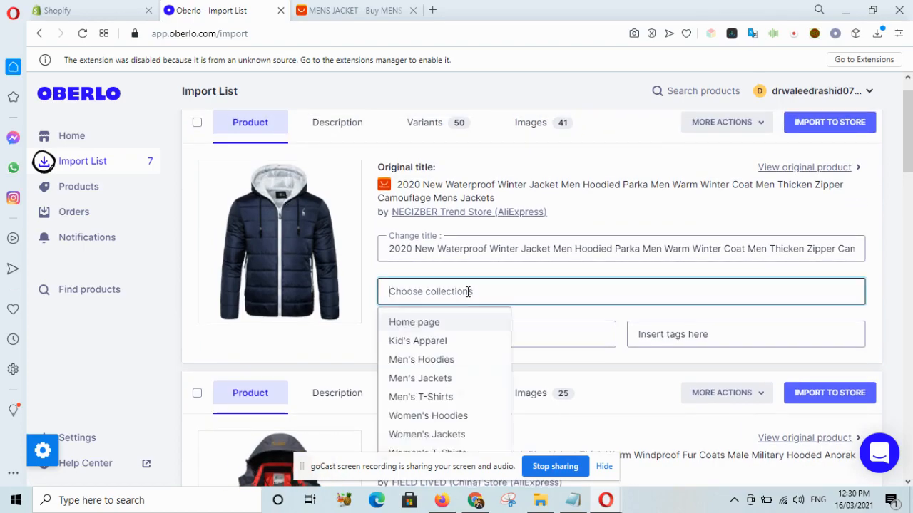
scroll(468, 292, "down", 1)
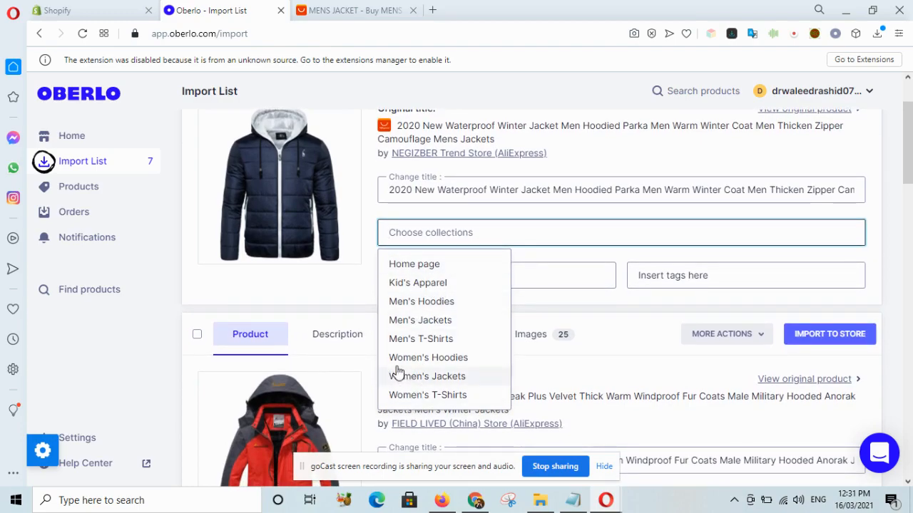
left_click(401, 322)
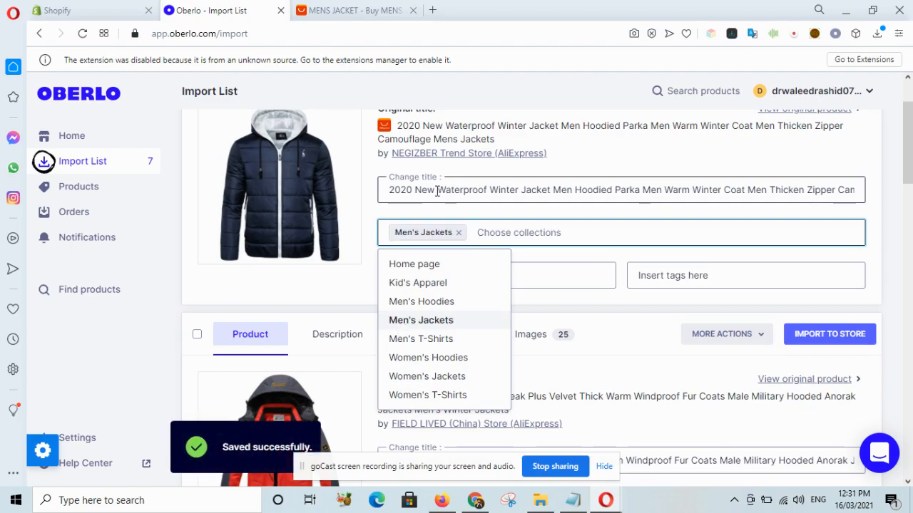
- Remove the words "2020 New" from the start of the navy winter jacket's title
left_click_drag(437, 189, 388, 190)
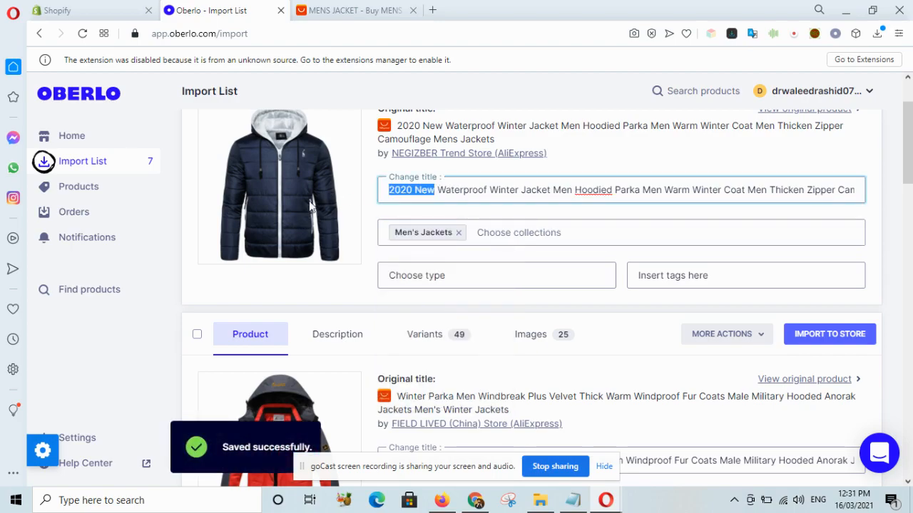
key("BackSpace")
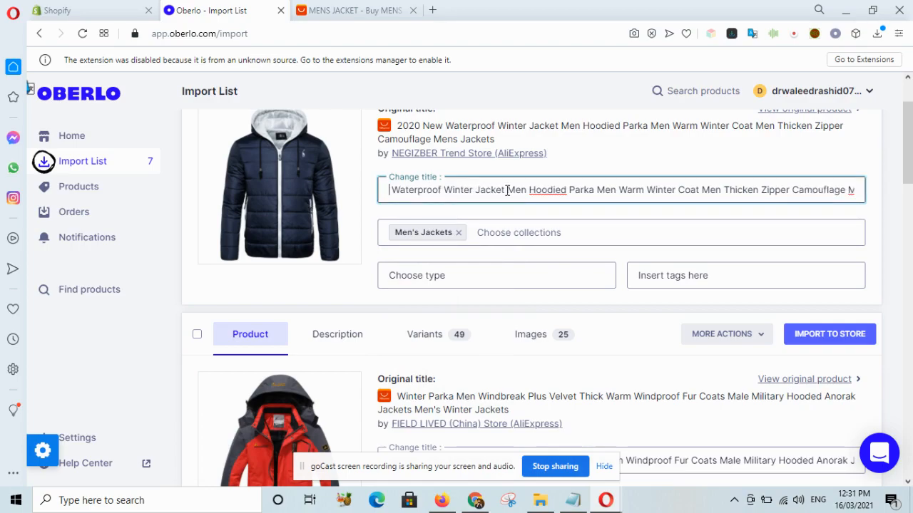
- Shorten the navy winter jacket's title to "Waterproof Winter Jacket"
left_click_drag(506, 190, 912, 214)
key("BackSpace")
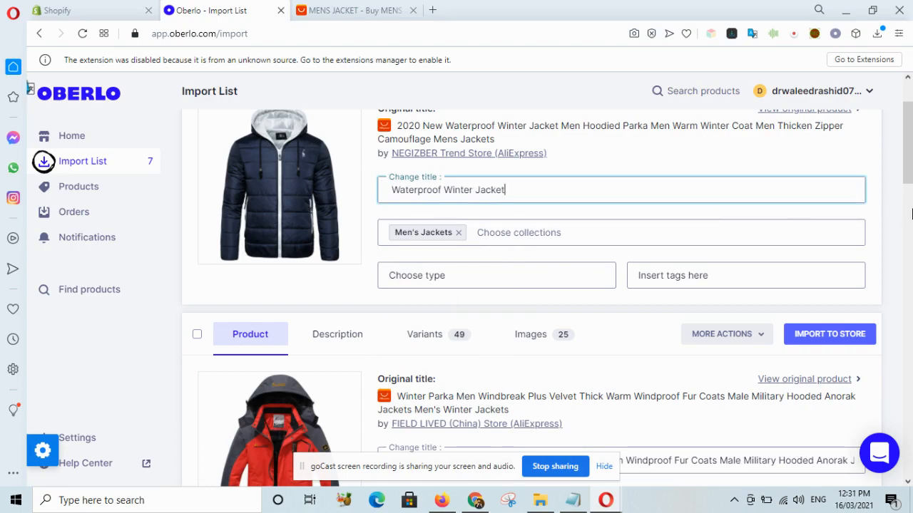
scroll(665, 213, "up", 1)
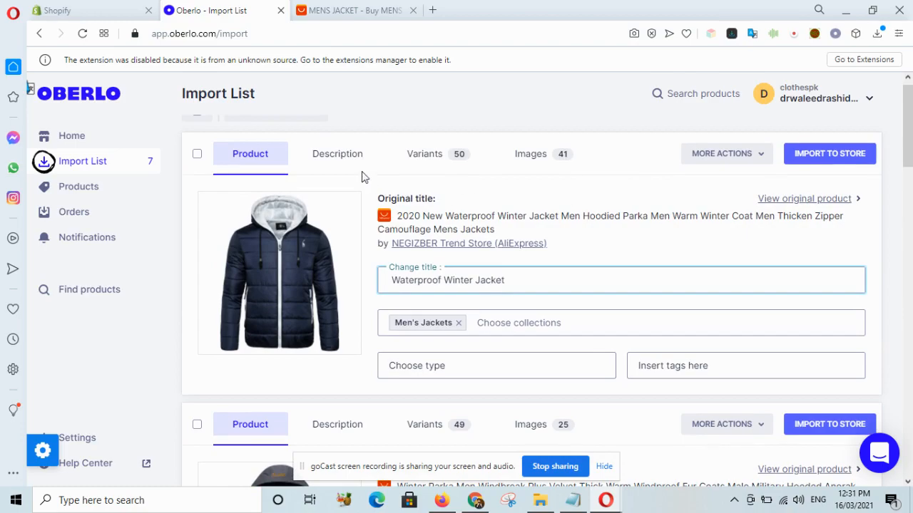
- Delete the Brand Name line from the Waterproof Winter Jacket's description
left_click(345, 162)
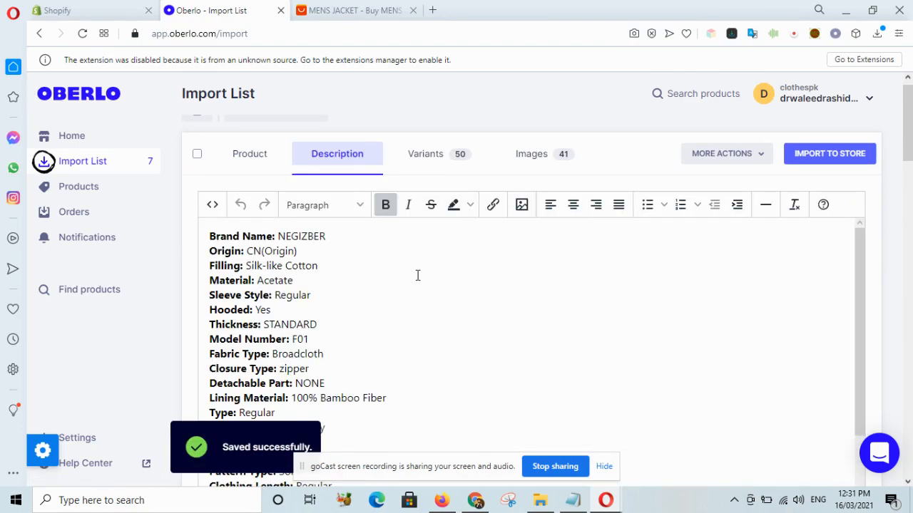
left_click_drag(332, 236, 189, 251)
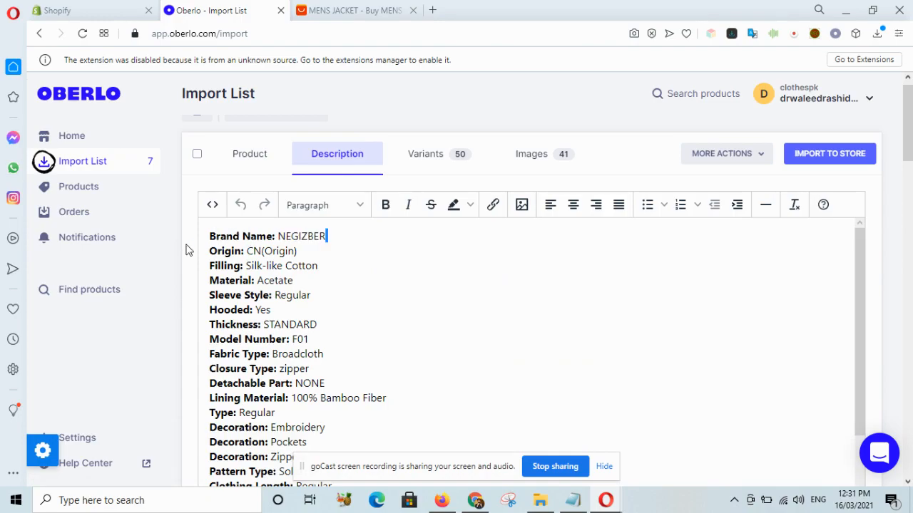
key("BackSpace")
key("BackSpace")
key("BackSpace")
key("BackSpace")
key("BackSpace")
key("BackSpace")
key("BackSpace")
key("BackSpace")
key("BackSpace")
key("BackSpace")
key("BackSpace")
key("BackSpace")
key("BackSpace")
key("BackSpace")
key("BackSpace")
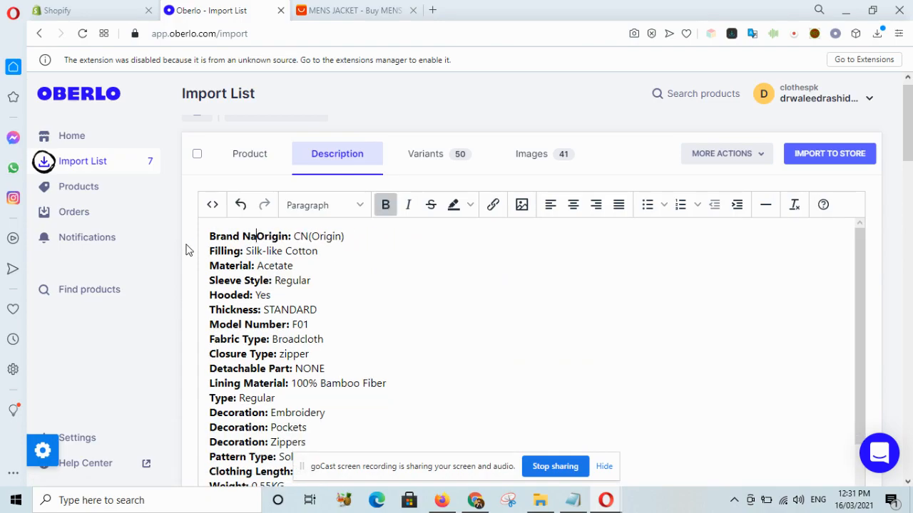
key("BackSpace")
key("BackSpace")
key("BackSpace")
key("BackSpace")
key("BackSpace")
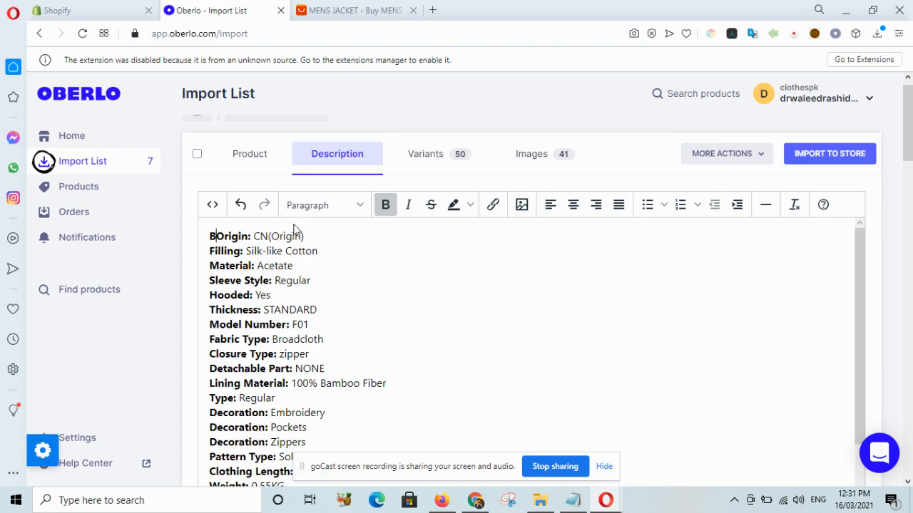
- Delete the Origin line from the Waterproof Winter Jacket's description
left_click(308, 236)
key("BackSpace")
key("BackSpace")
key("BackSpace")
key("BackSpace")
key("BackSpace")
key("BackSpace")
key("BackSpace")
key("BackSpace")
key("BackSpace")
key("BackSpace")
key("BackSpace")
key("BackSpace")
key("BackSpace")
key("BackSpace")
key("BackSpace")
key("BackSpace")
key("BackSpace")
key("BackSpace")
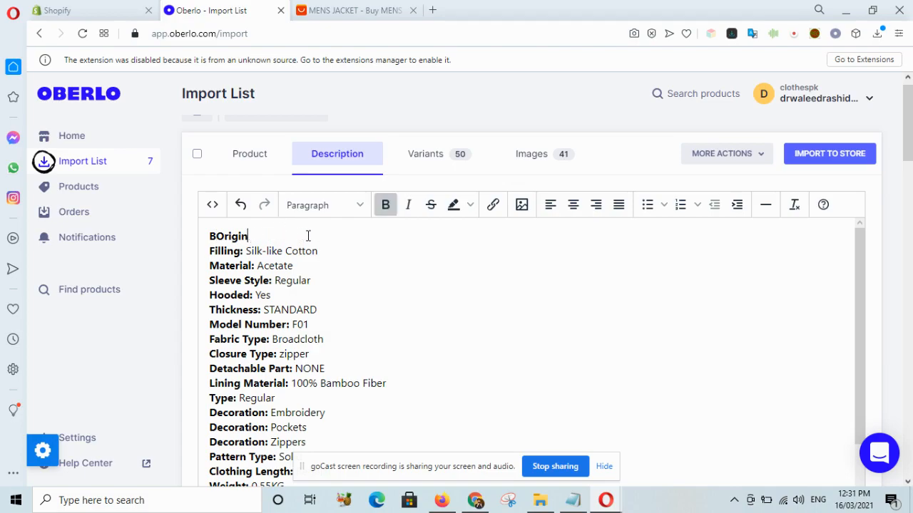
scroll(308, 236, "down", 2)
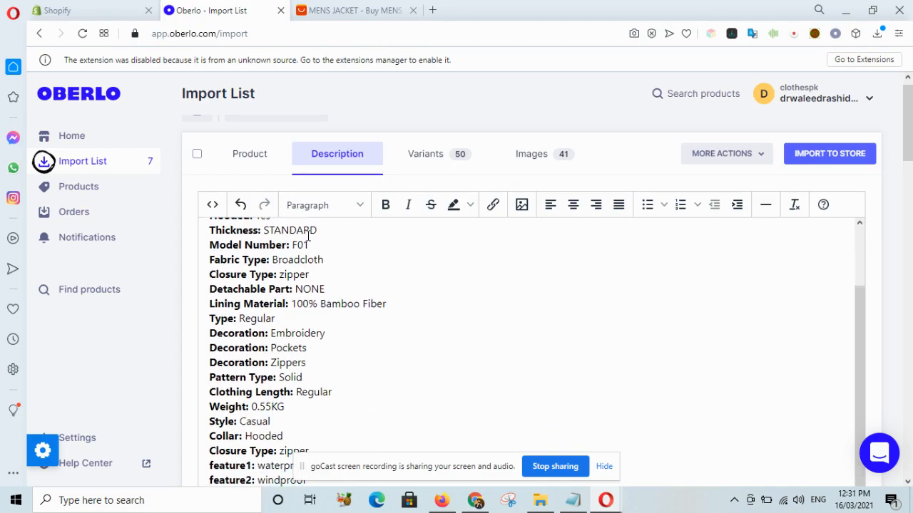
- Review the Waterproof Winter Jacket's variants, checking colors, sizes, ships-from countries, costs, shipping and prices
left_click(443, 166)
scroll(443, 167, "down", 3)
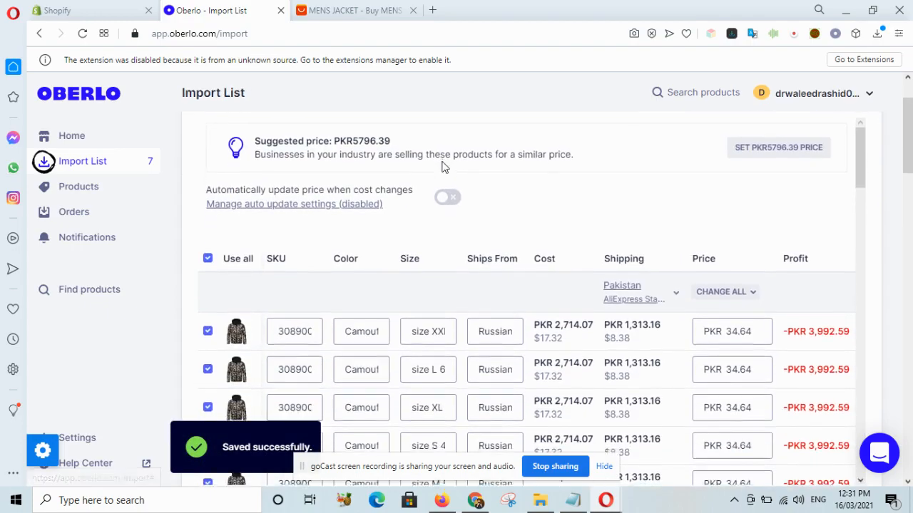
scroll(393, 326, "down", 5)
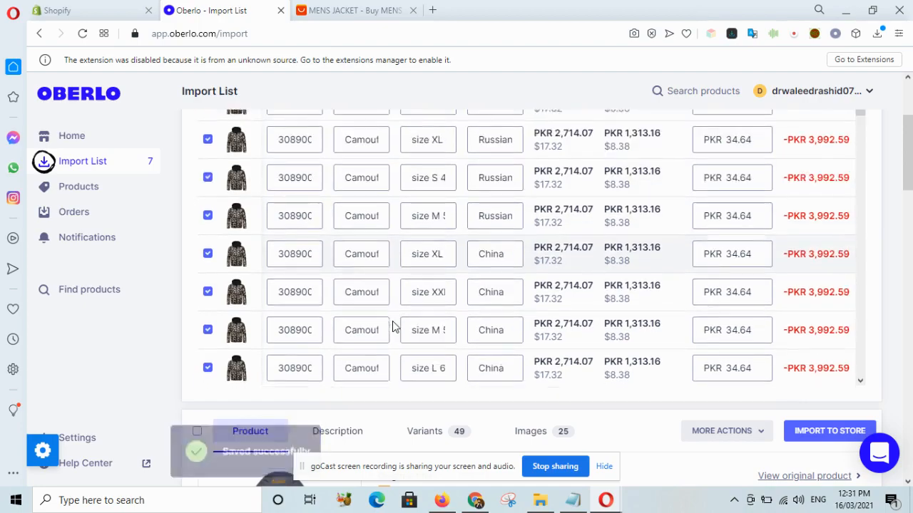
scroll(393, 326, "down", 6)
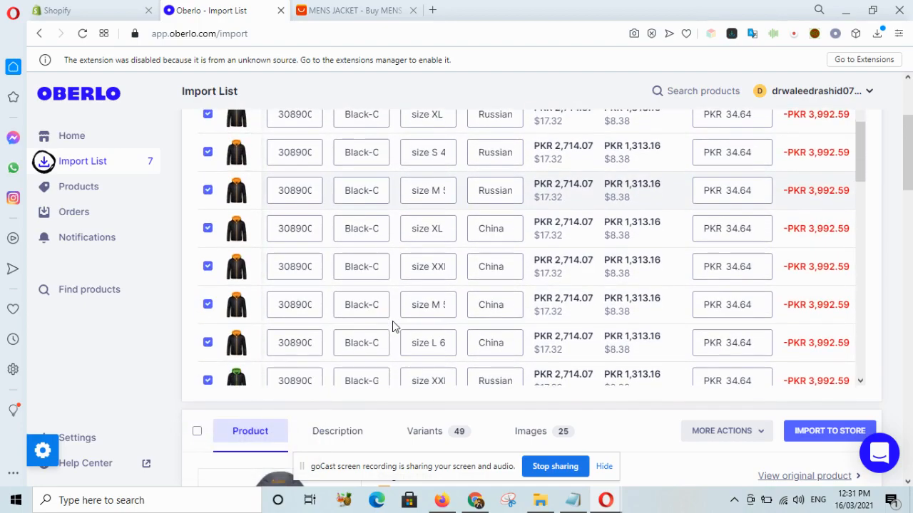
scroll(392, 326, "down", 6)
scroll(393, 321, "right", 1)
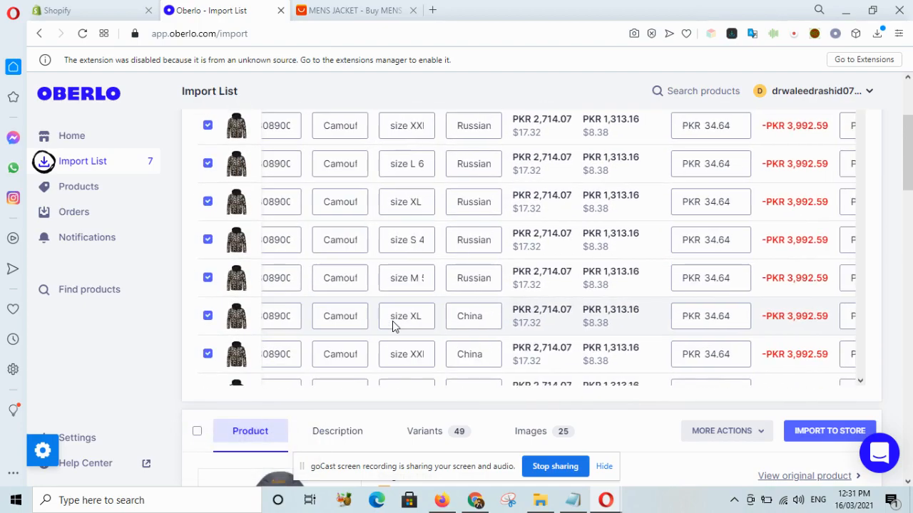
scroll(392, 321, "up", 15)
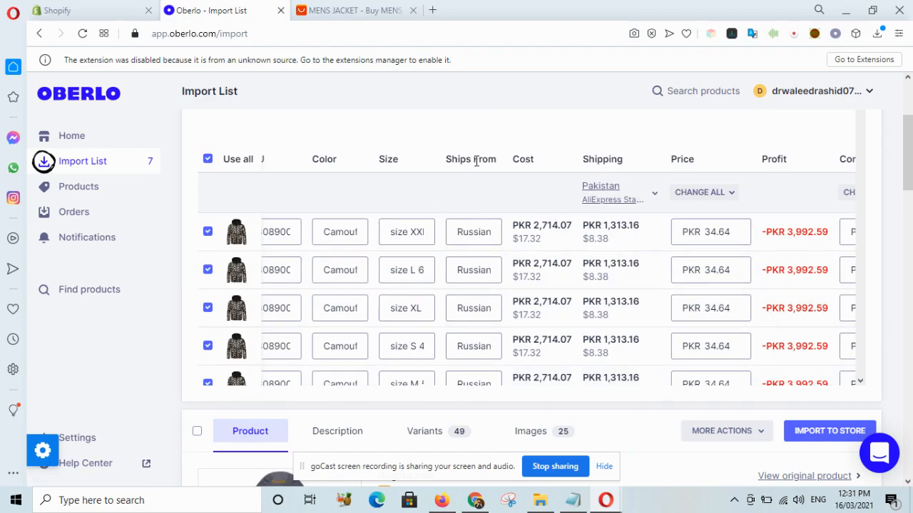
scroll(681, 253, "up", 2)
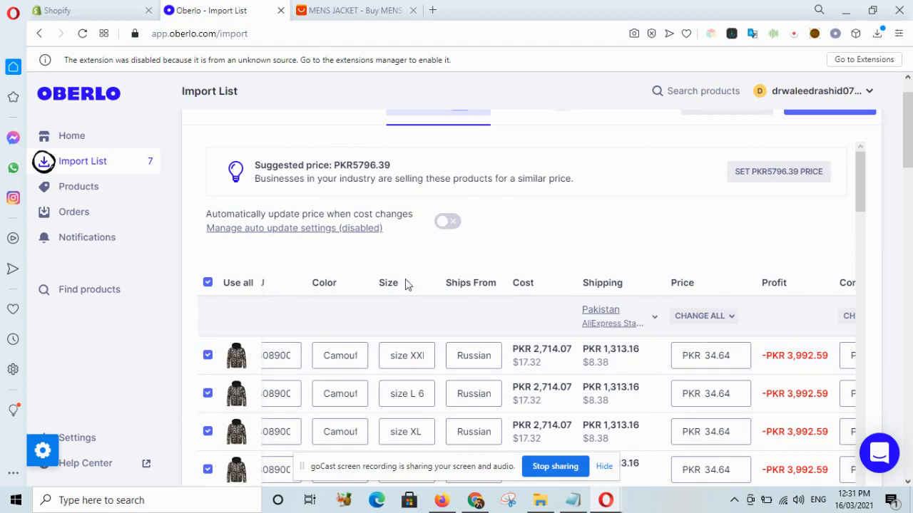
scroll(293, 291, "right", 1)
scroll(568, 186, "up", 1)
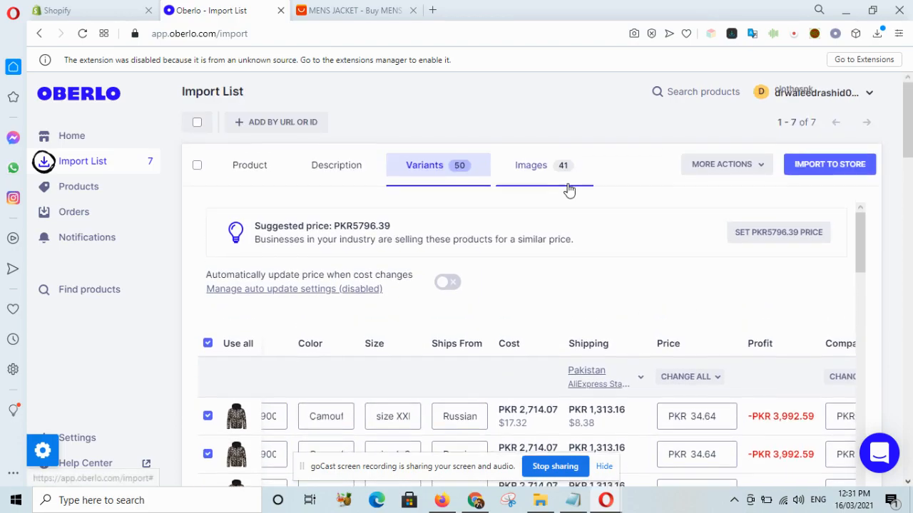
- Add the size chart picture to the Waterproof Winter Jacket's selected images and import the product to the store
left_click(525, 171)
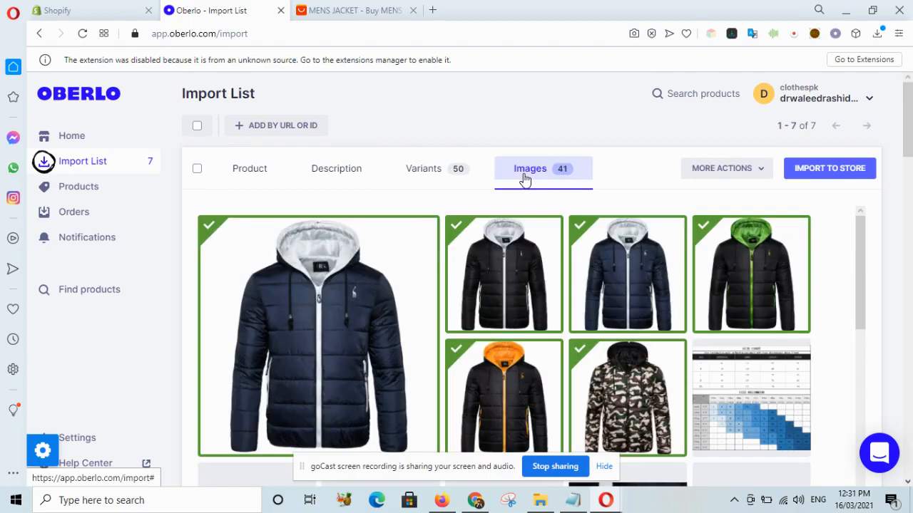
scroll(713, 285, "down", 3)
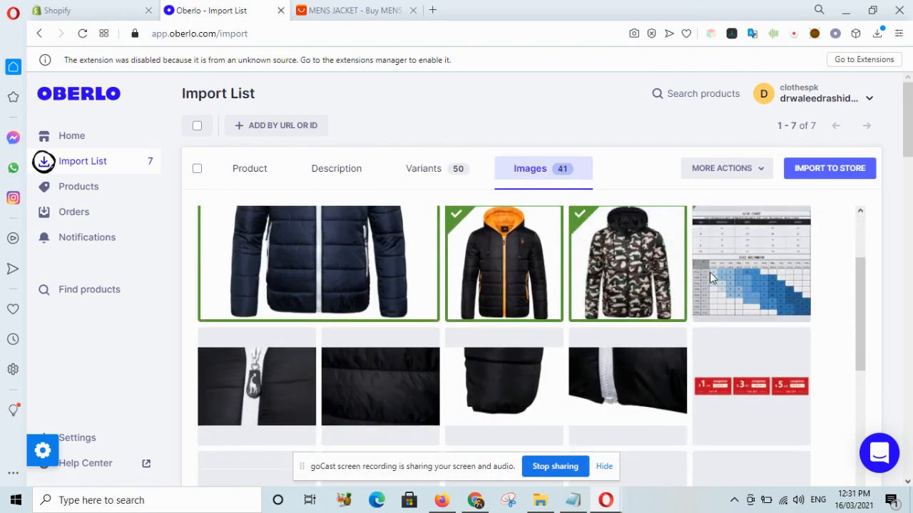
left_click(709, 273)
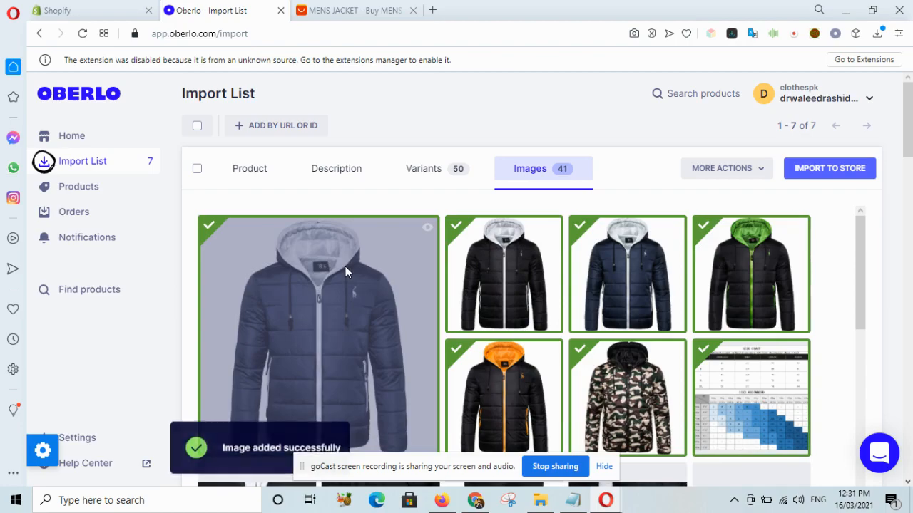
left_click(240, 163)
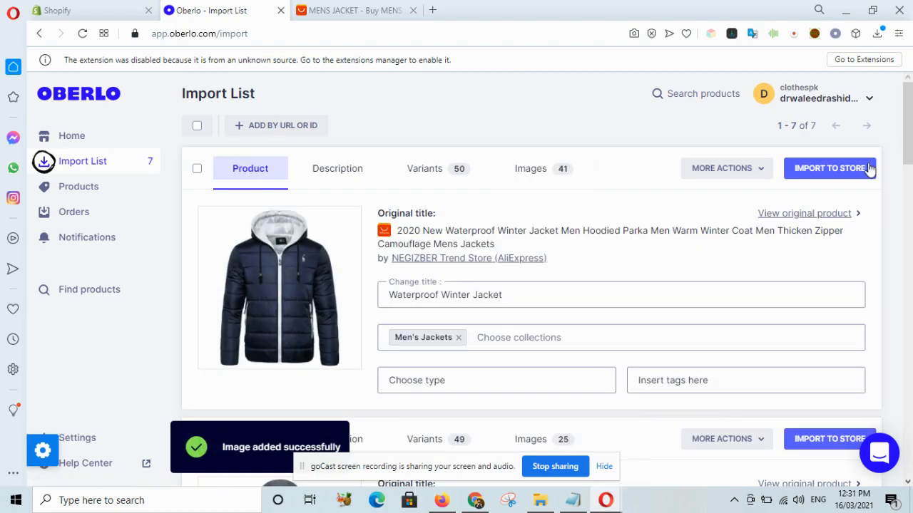
left_click(842, 169)
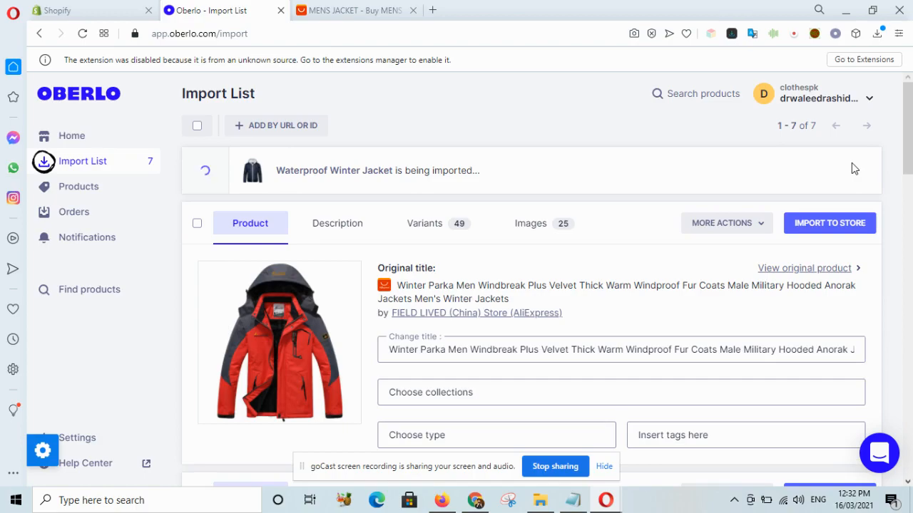
- Assign the red hooded windbreak parka in the import list to the Men's Jackets collection
left_click(497, 389)
scroll(498, 388, "down", 2)
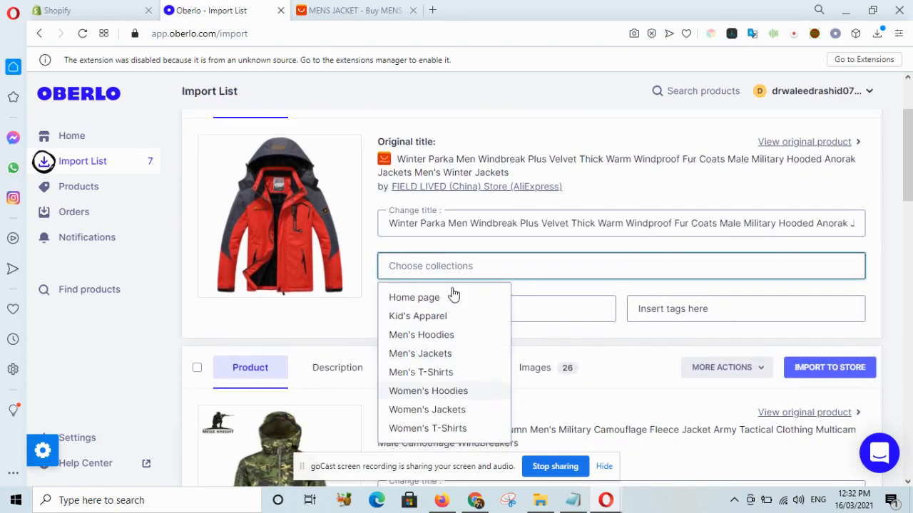
left_click(419, 353)
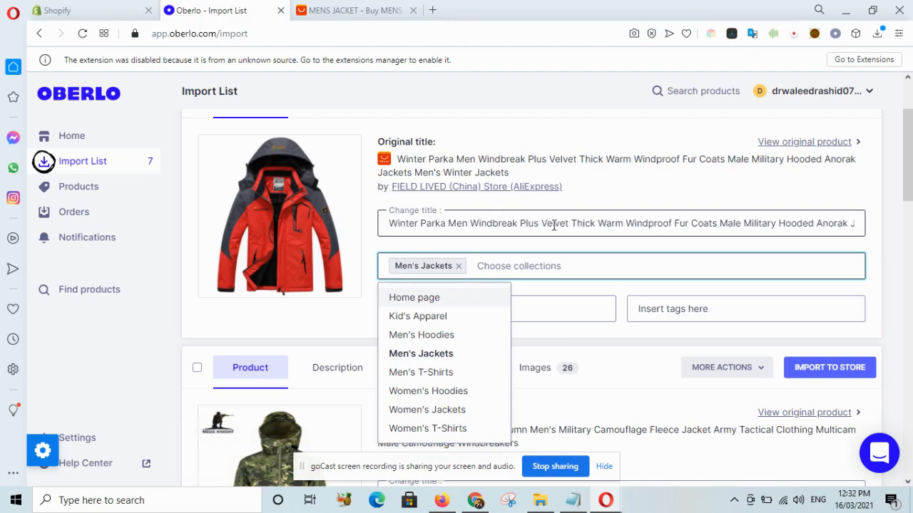
- Shorten the red parka's title to "Winter Parka Men Windbreak JACKET"
left_click_drag(520, 223, 911, 274)
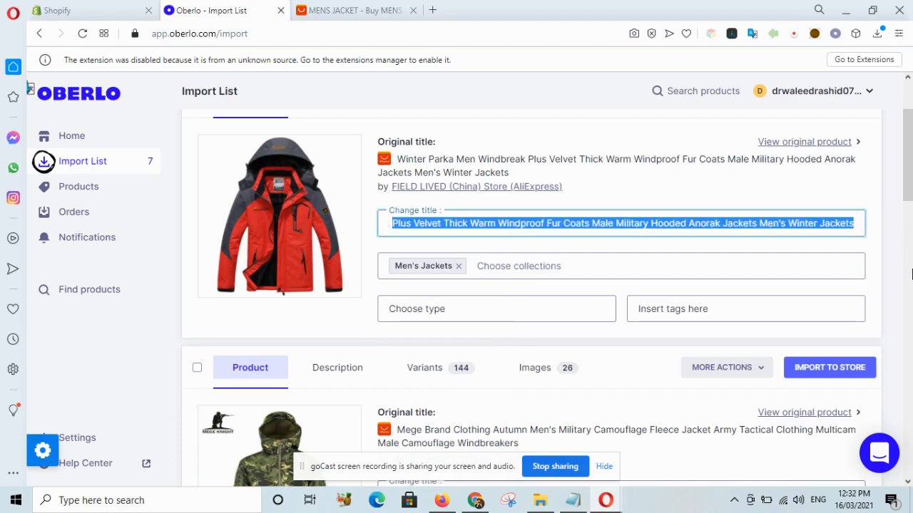
type("jACKET")
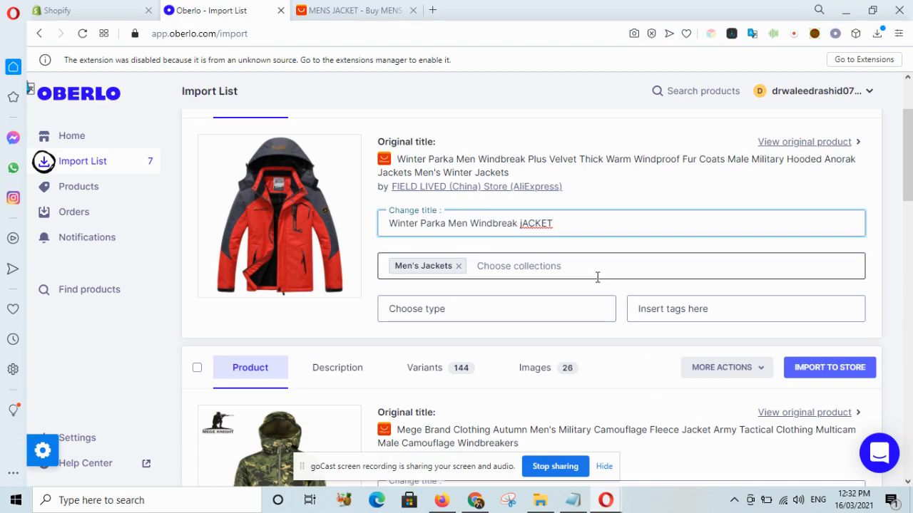
left_click(524, 225)
key("BackSpace")
type("J")
- Import the red Winter Parka Men Windbreak JACKET to the store
scroll(525, 225, "up", 1)
scroll(525, 225, "up", 2)
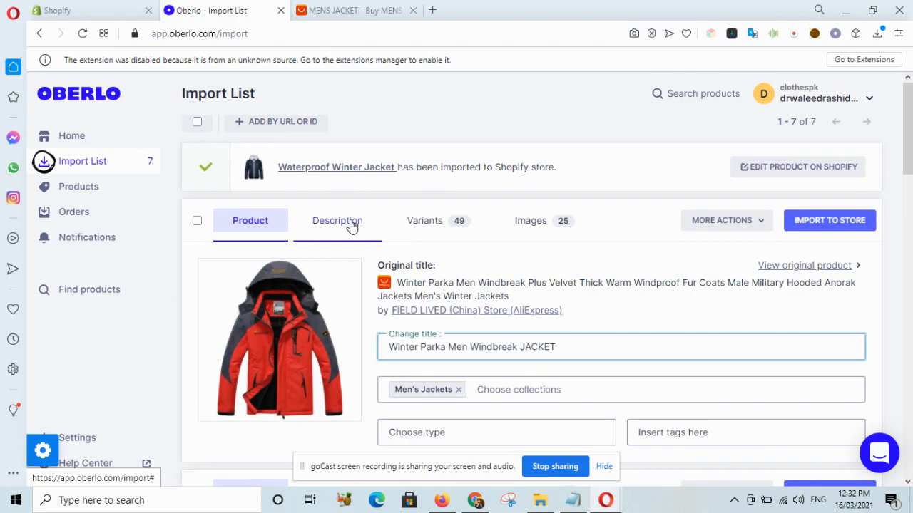
left_click(838, 219)
- Assign the black sleeveless vest in the import list to the Men's Jackets collection
scroll(543, 247, "down", 3)
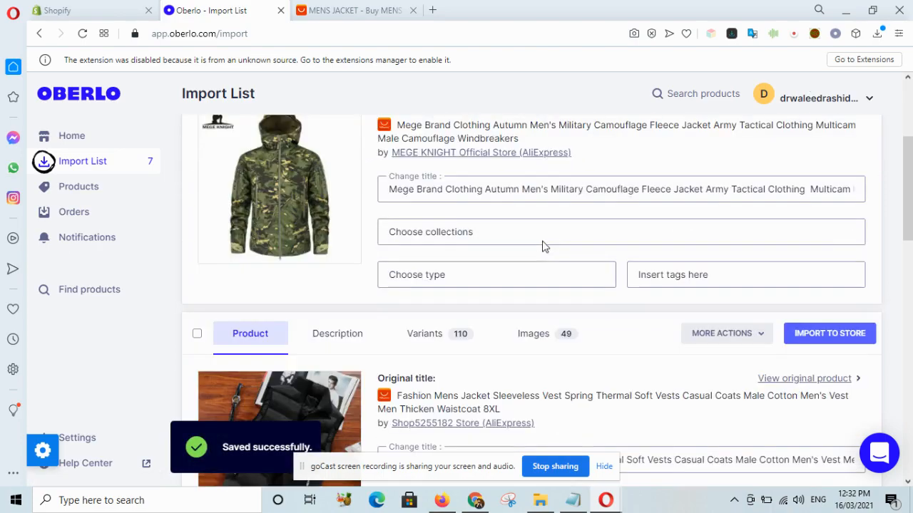
scroll(542, 246, "down", 4)
left_click(433, 261)
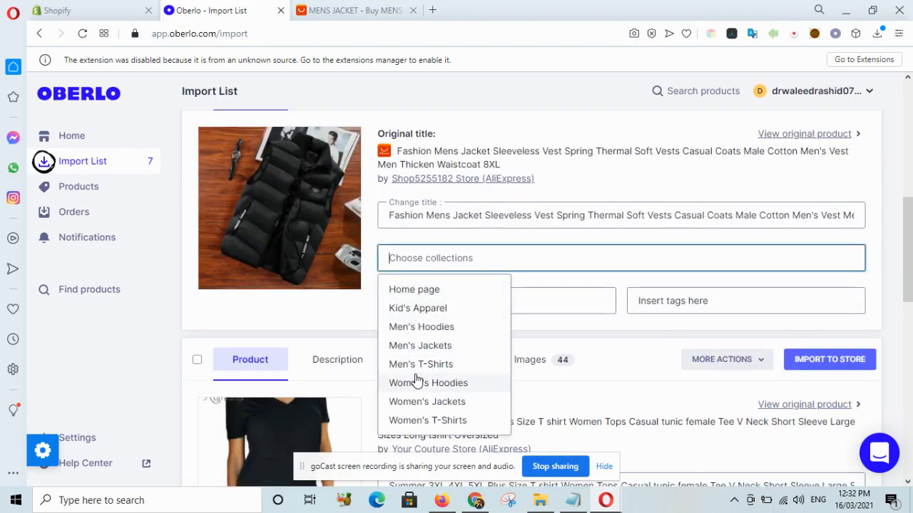
left_click(420, 345)
- Trim the black vest's title to "Mens Jacket Sleeveless Vest Waistcoat"
double_click(407, 216)
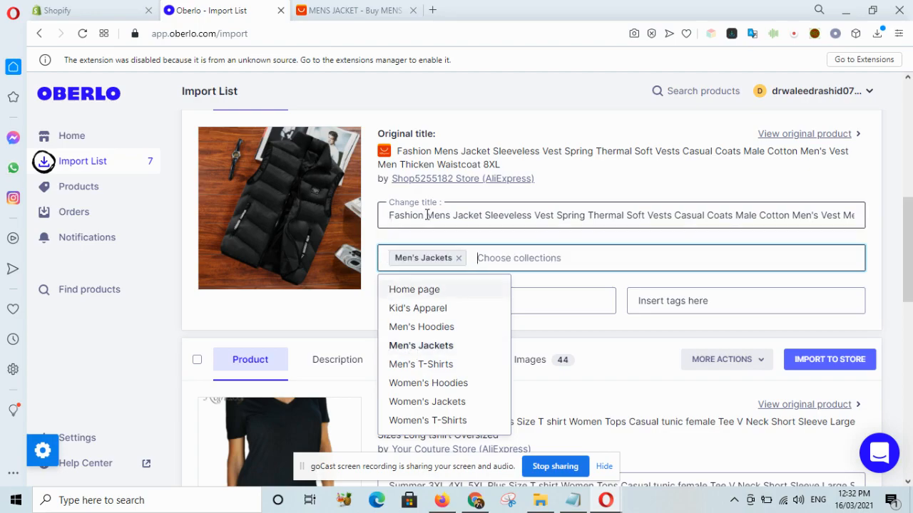
key("BackSpace")
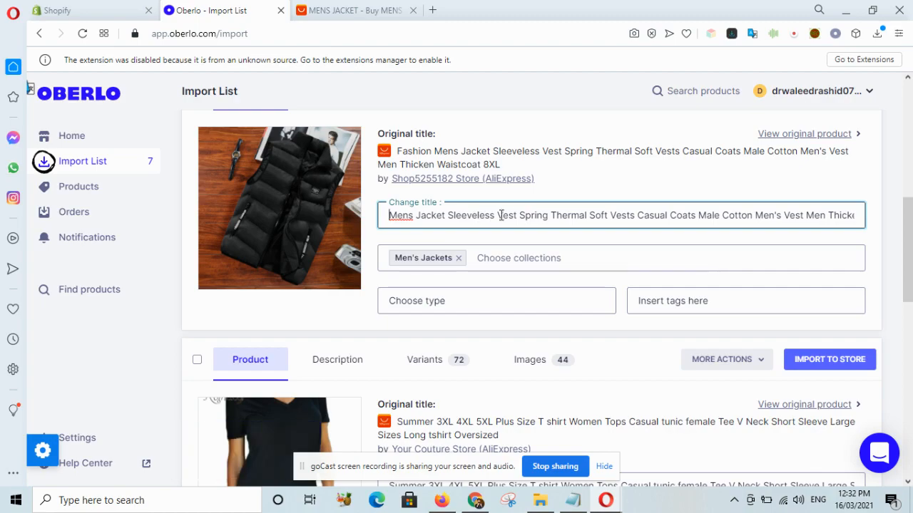
left_click_drag(518, 215, 788, 260)
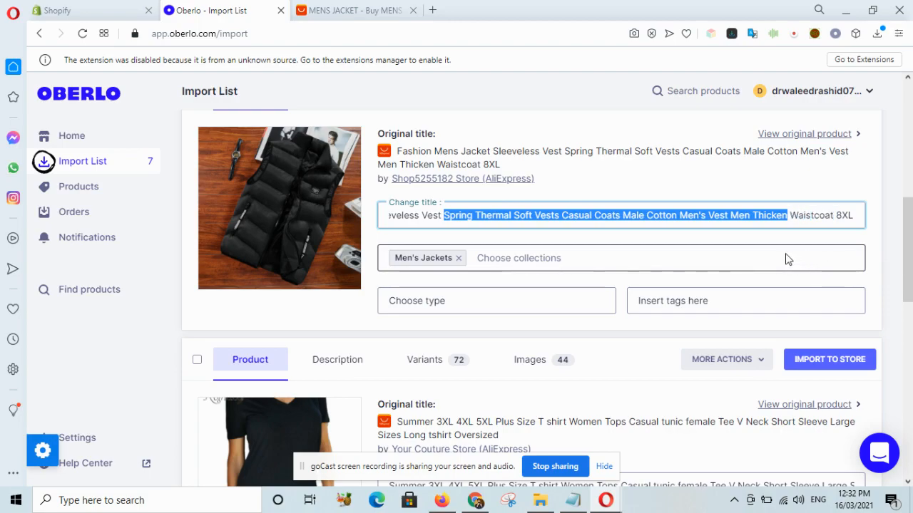
key("BackSpace")
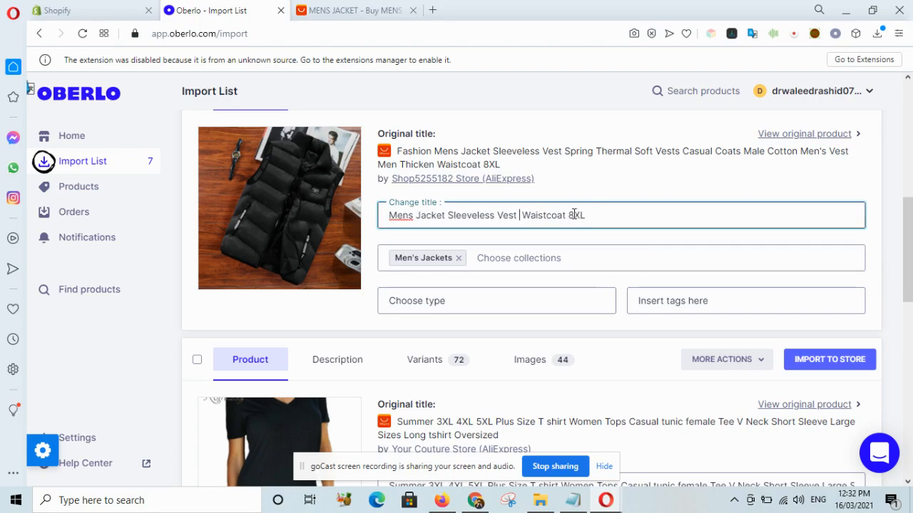
left_click_drag(572, 215, 666, 238)
key("BackSpace")
key("BackSpace")
key("BackSpace")
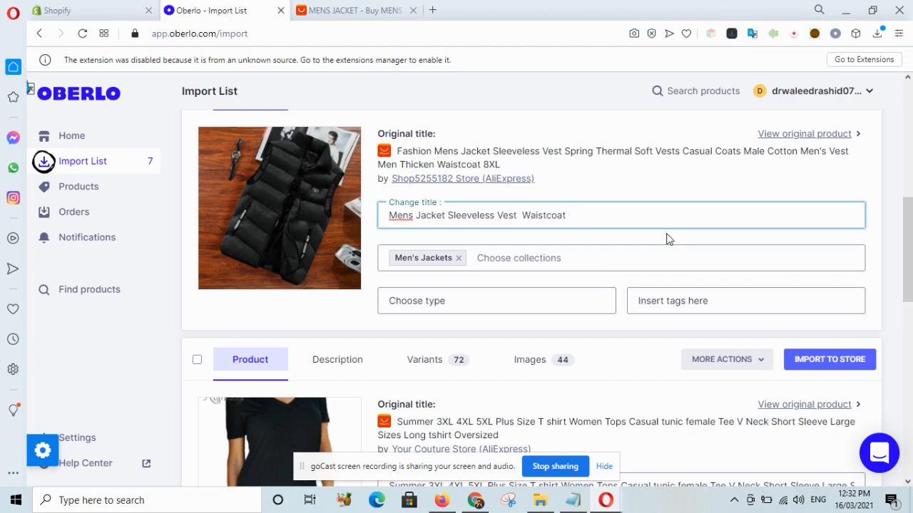
- Remove the words "Jacket" and "Vest" from the black vest's title, leaving "Mens Sleeveless Waistcoat"
left_click(444, 215)
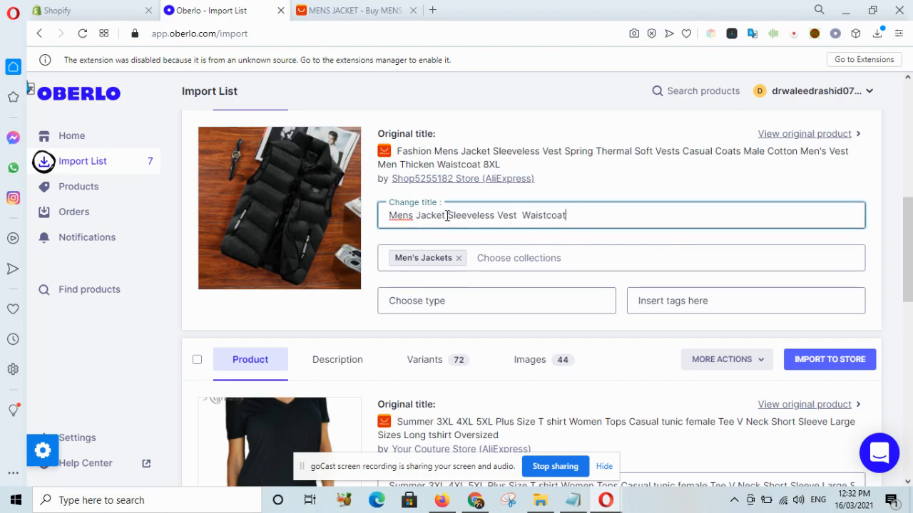
key("BackSpace")
key("BackSpace")
key("BackSpace")
key("BackSpace")
key("BackSpace")
key("BackSpace")
key("BackSpace")
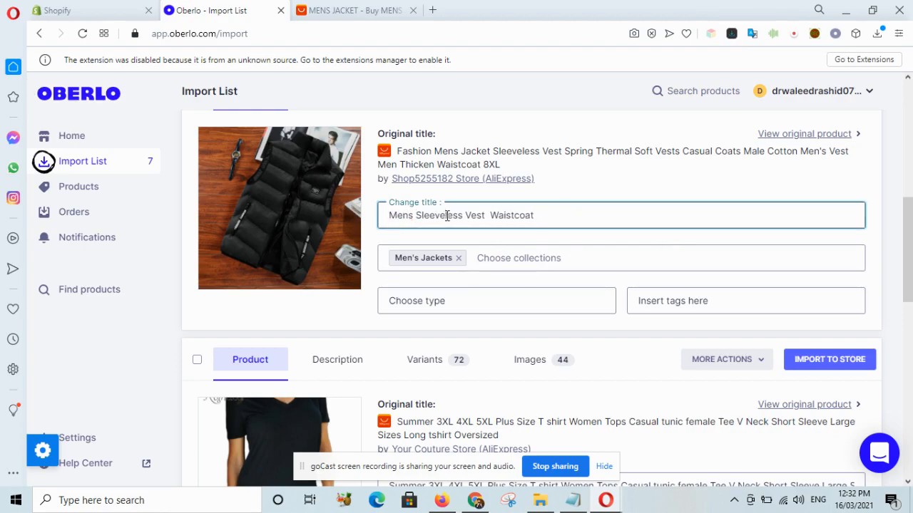
left_click(484, 215)
key("BackSpace")
key("BackSpace")
key("BackSpace")
key("BackSpace")
key("BackSpace")
key("BackSpace")
key("BackSpace")
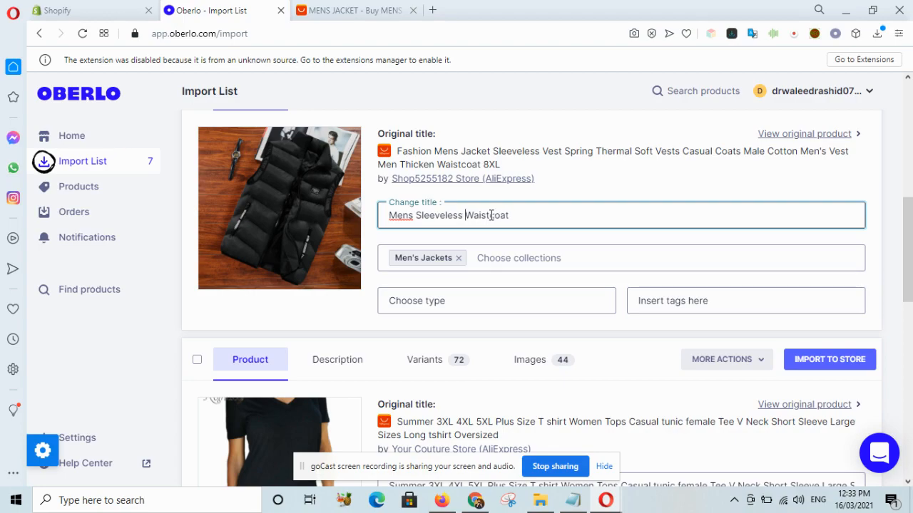
- Import the black Mens Sleeveless Waistcoat from the import list to the store
scroll(630, 265, "up", 2)
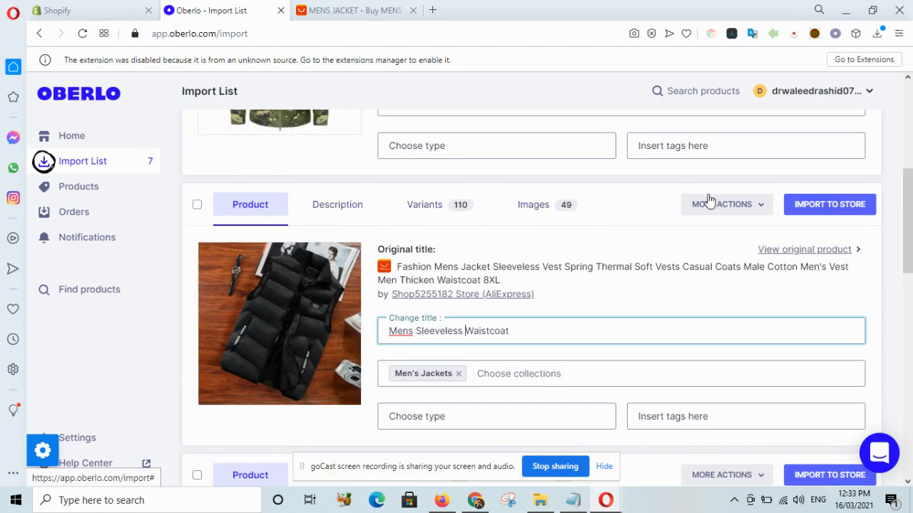
left_click(811, 214)
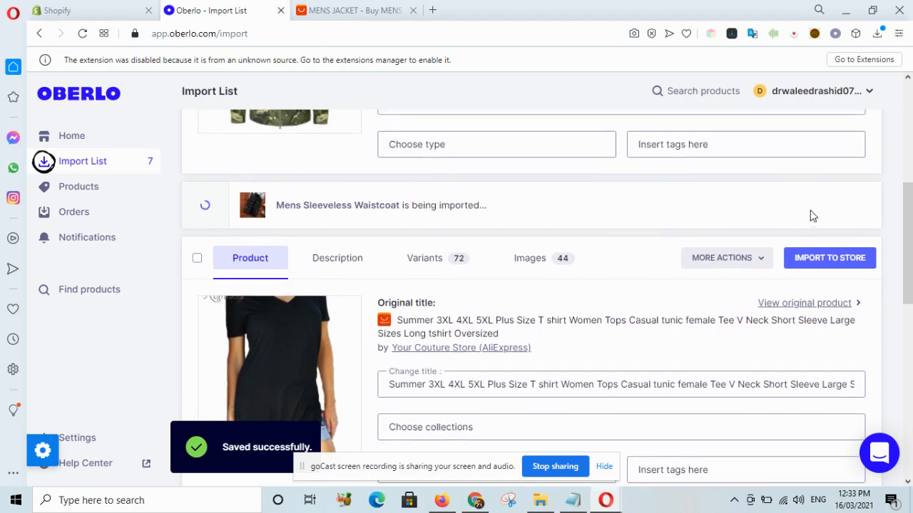
- Assign the camouflage fleece jacket in the import list to the Men's Jackets collection
scroll(810, 213, "up", 4)
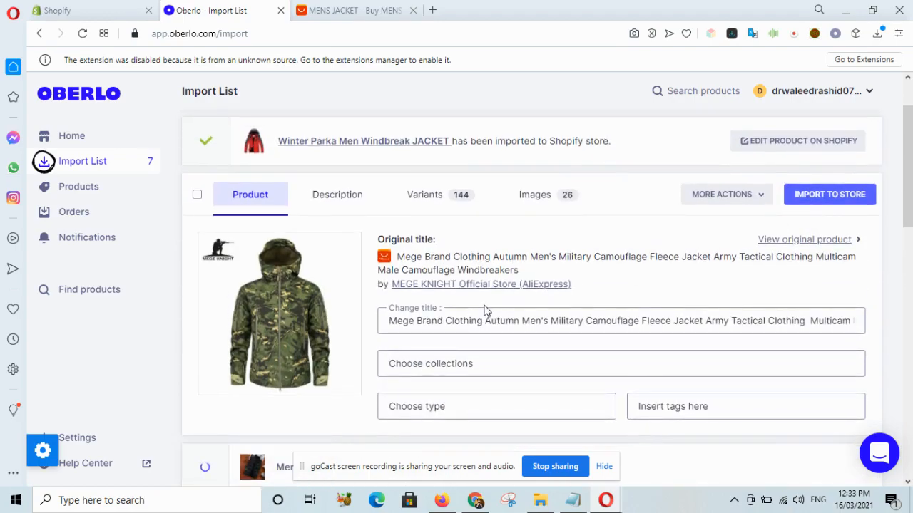
left_click(442, 364)
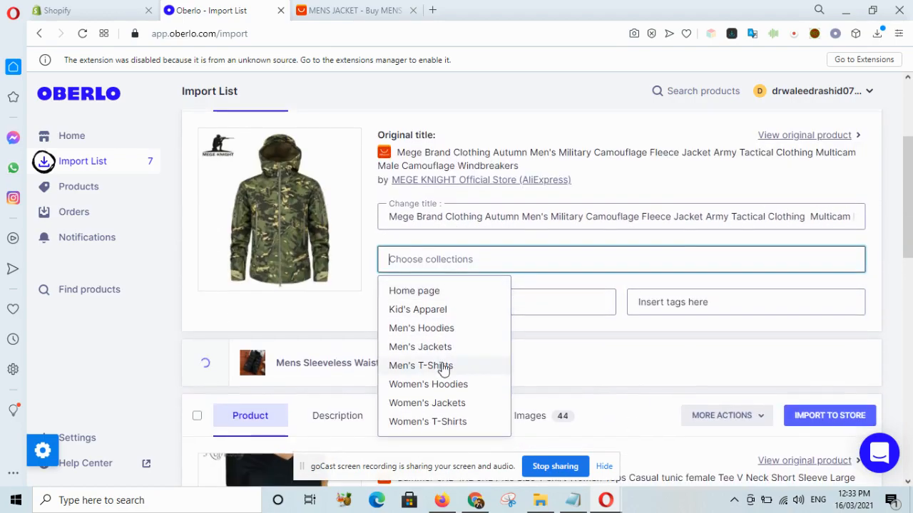
left_click(407, 348)
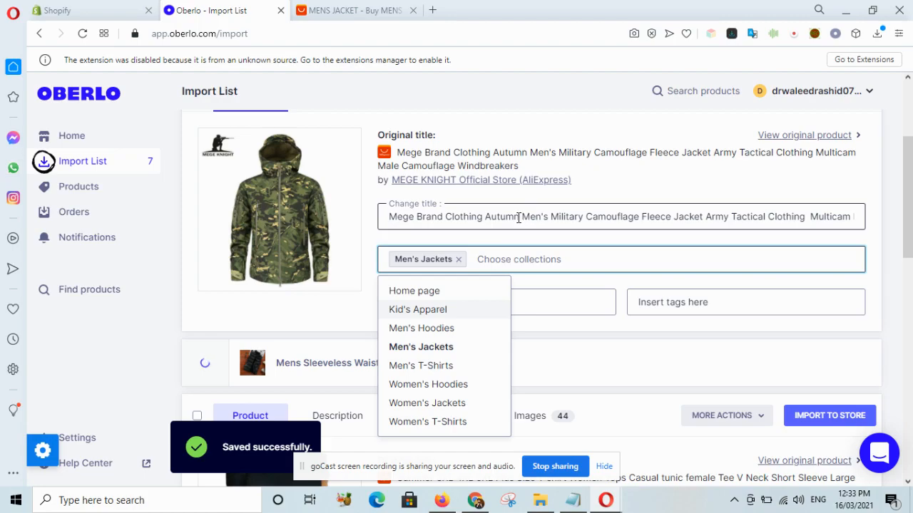
- Shorten the camouflage jacket's title to "Men's Military Camouflage Fleece Jacket" and import it to the store
left_click_drag(521, 216, 162, 239)
key("BackSpace")
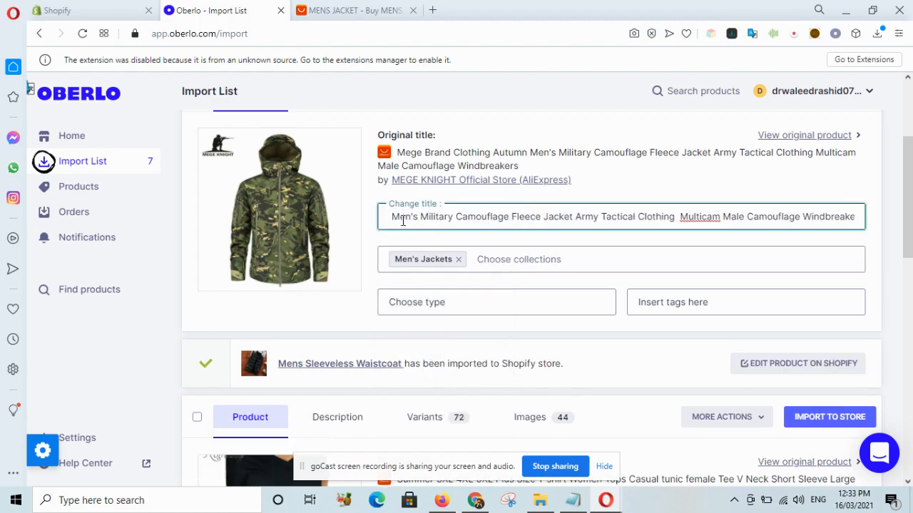
left_click_drag(576, 216, 912, 295)
key("BackSpace")
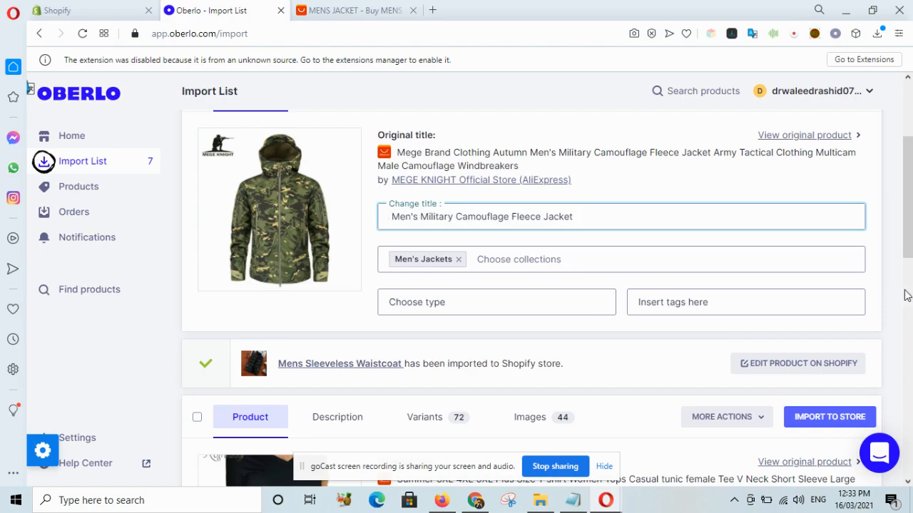
scroll(677, 301, "up", 1)
left_click(838, 175)
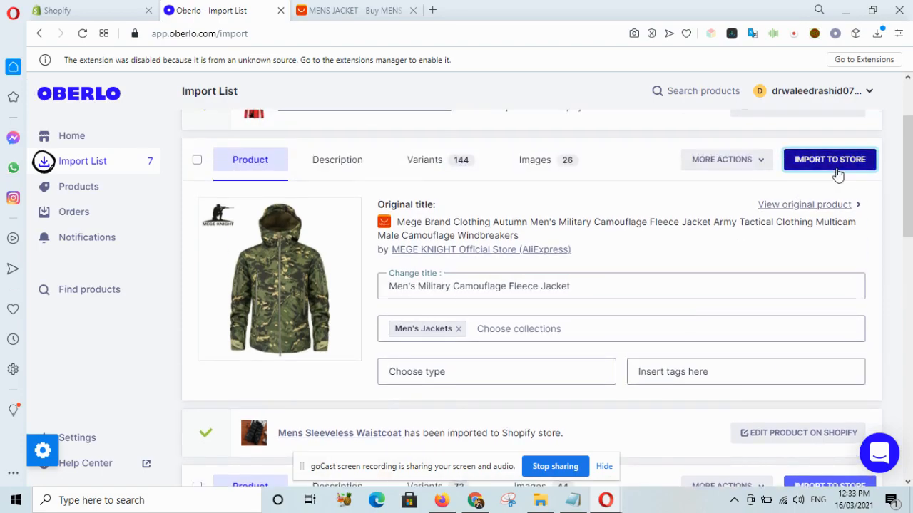
- Assign the plain black V-neck plus-size t-shirt to the Women's T-Shirts collection
scroll(584, 330, "down", 1)
scroll(451, 269, "right", 1)
scroll(481, 399, "up", 3)
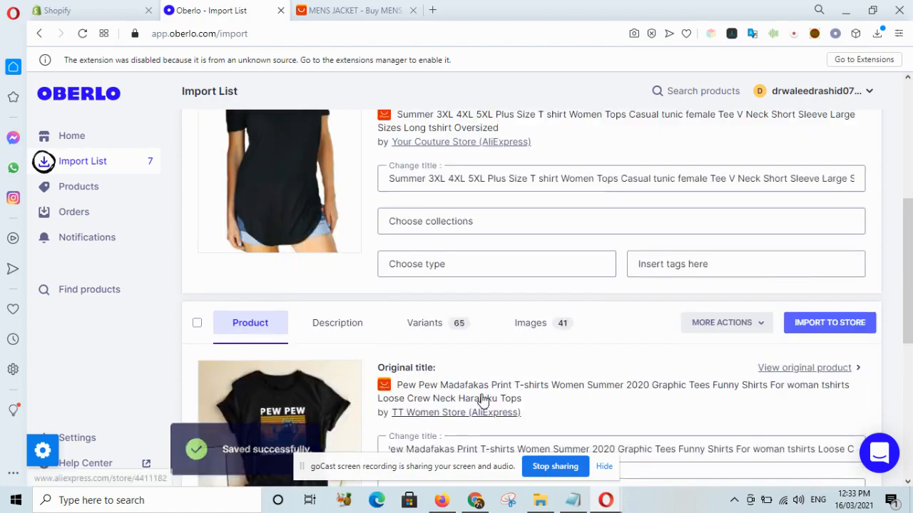
scroll(478, 368, "up", 1)
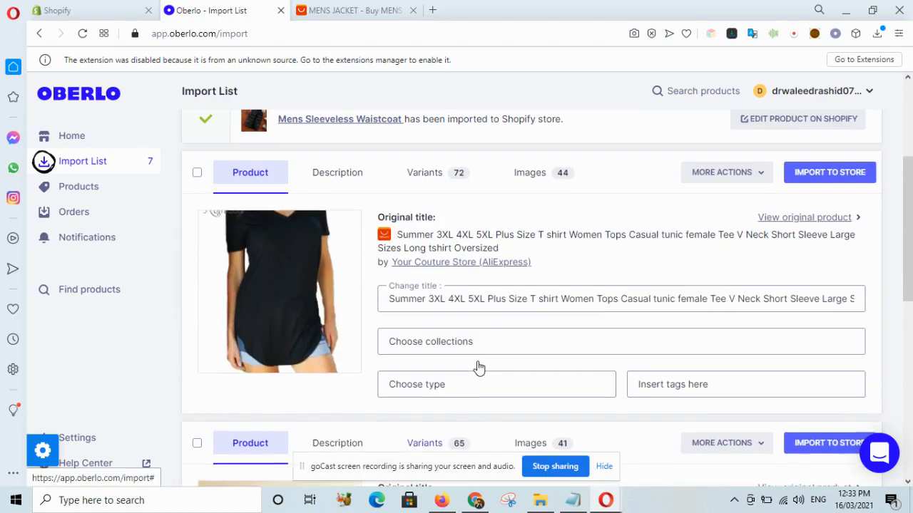
left_click(459, 372)
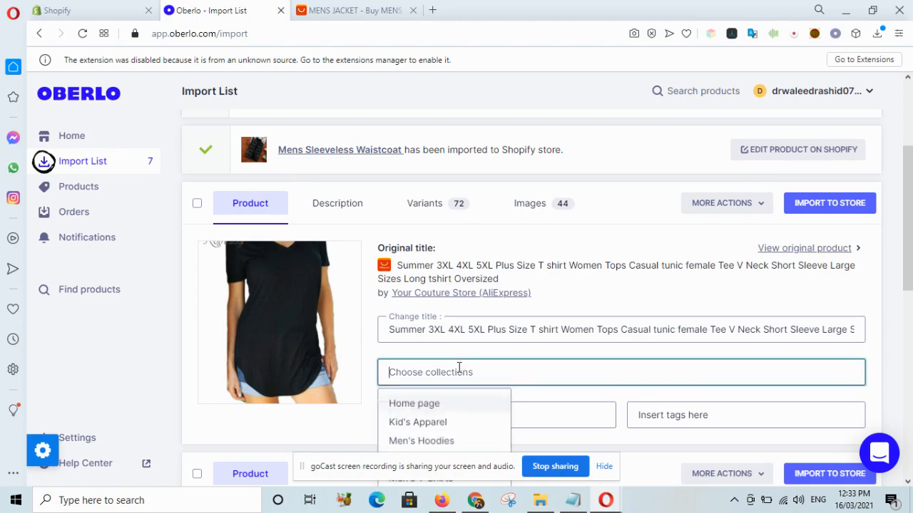
scroll(460, 373, "down", 2)
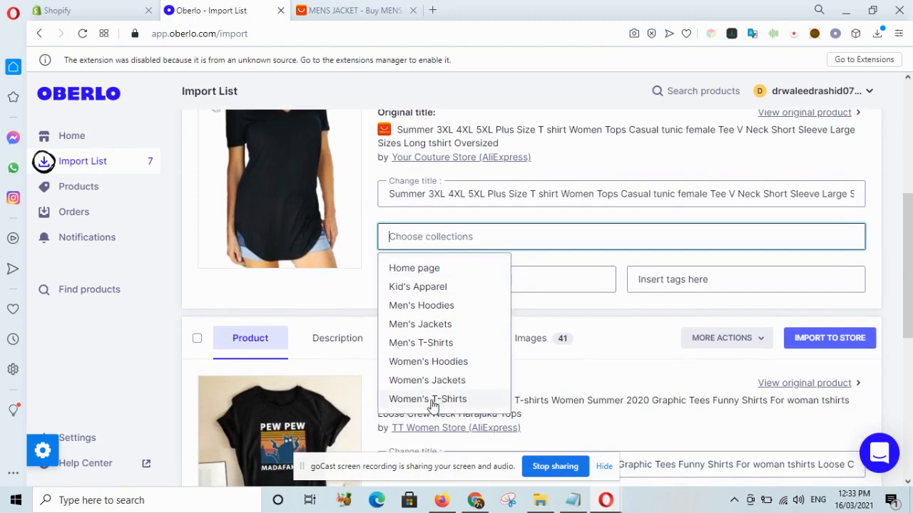
left_click(431, 400)
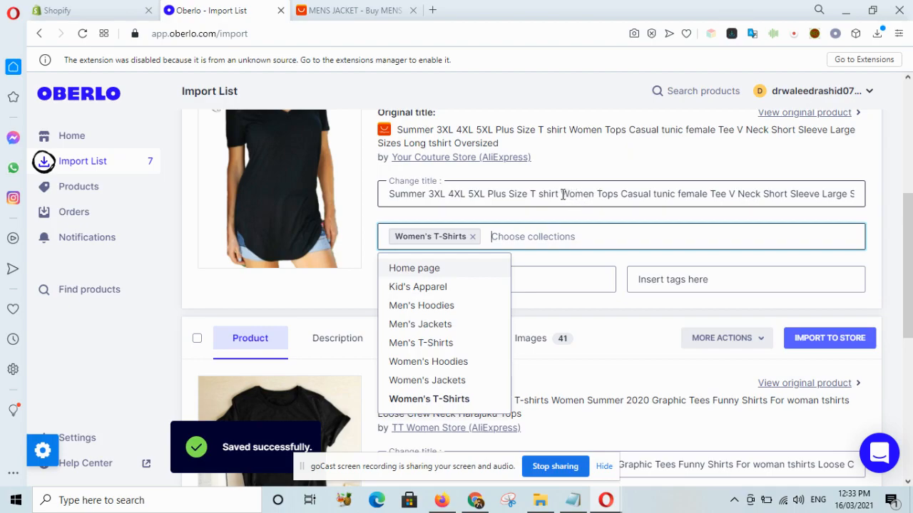
- Shorten the black V-neck t-shirt's title to "Women Tops" and import it to the store
left_click_drag(563, 194, 206, 206)
key("BackSpace")
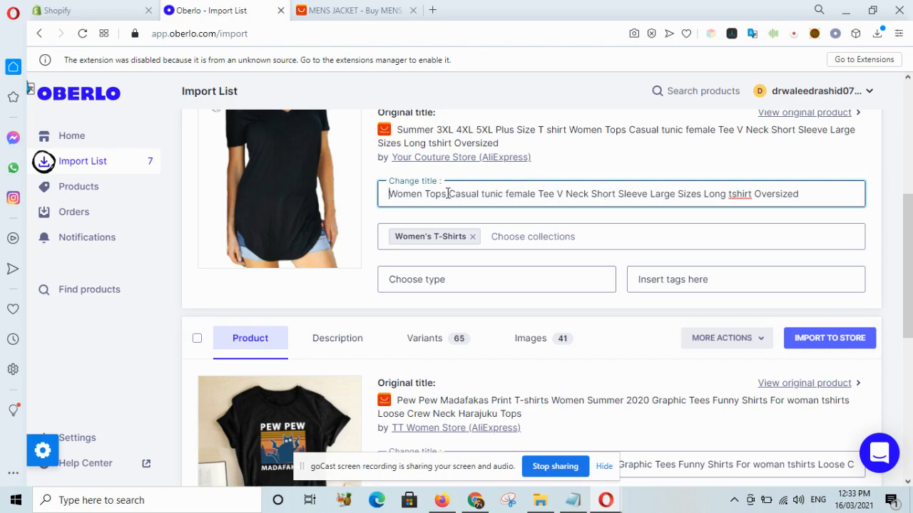
left_click_drag(447, 194, 910, 247)
key("BackSpace")
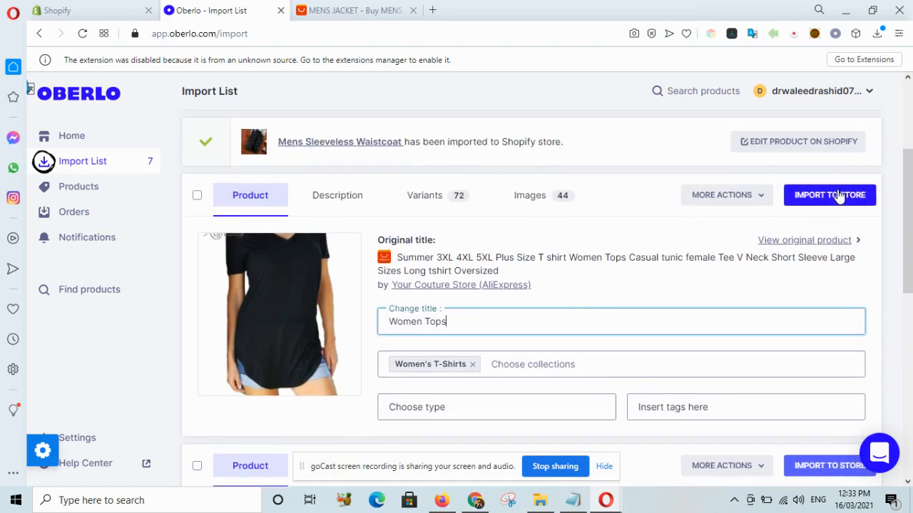
left_click(835, 195)
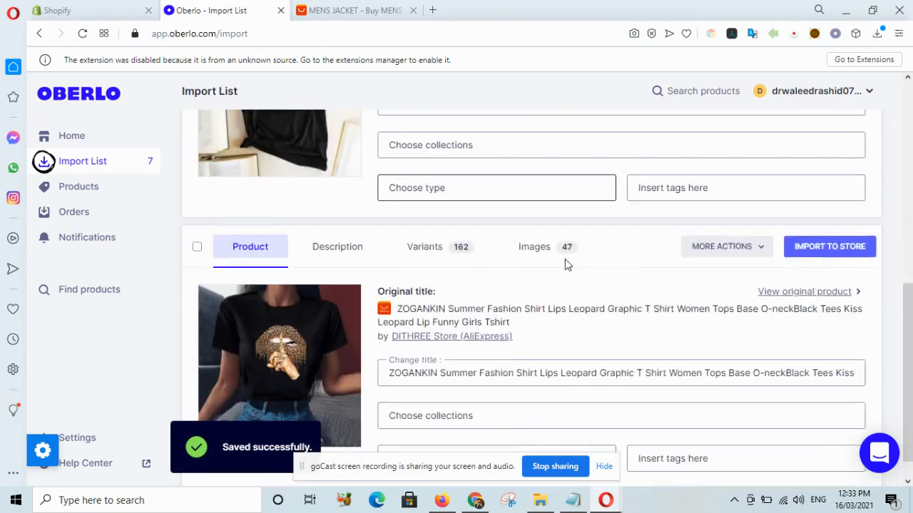
- Assign the ZOGANKIN leopard lips t-shirt in the import list to the Women's T-Shirts collection
left_click(412, 378)
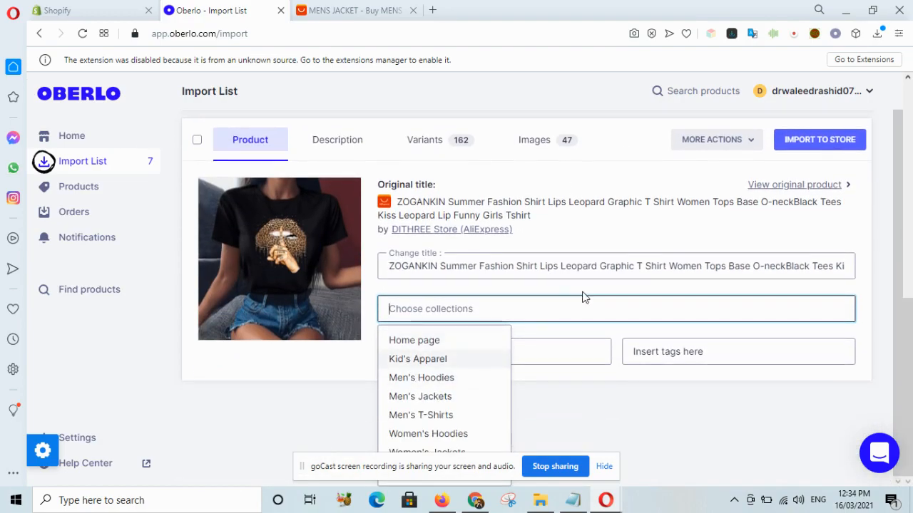
left_click(603, 407)
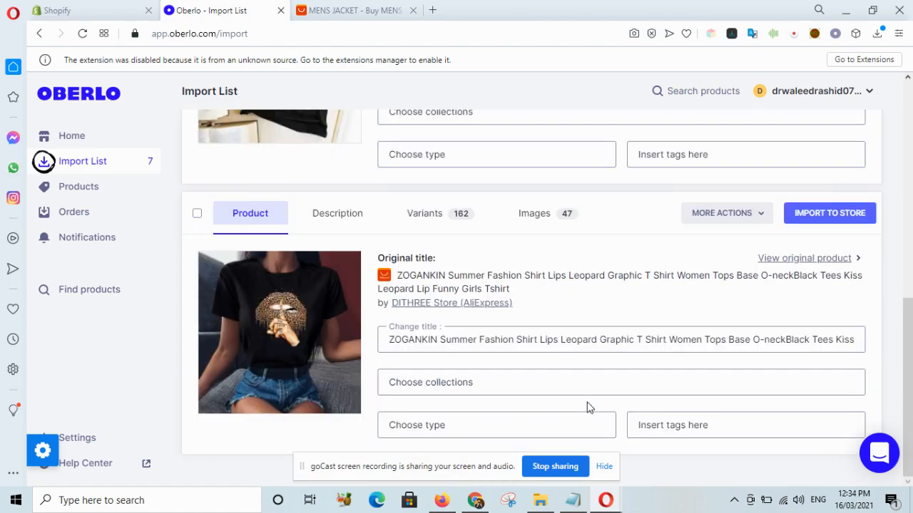
left_click_drag(437, 473, 215, 500)
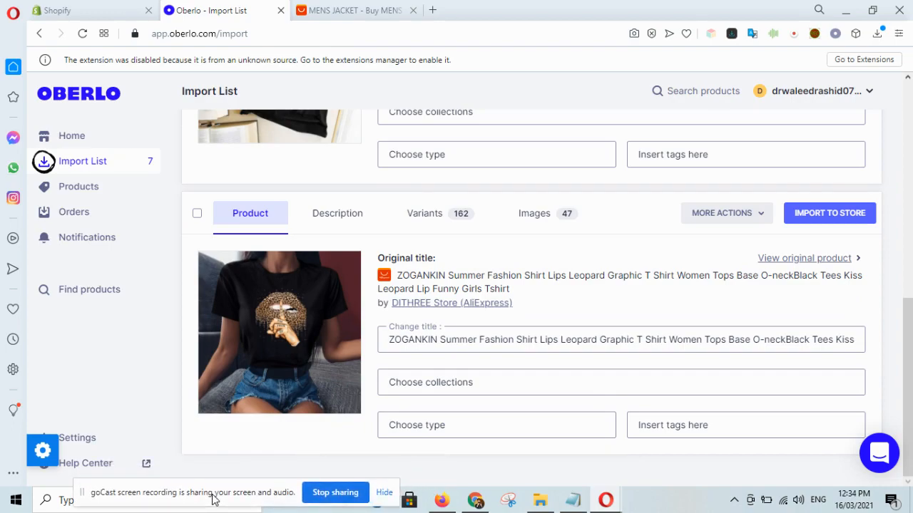
left_click(462, 380)
scroll(448, 427, "down", 1)
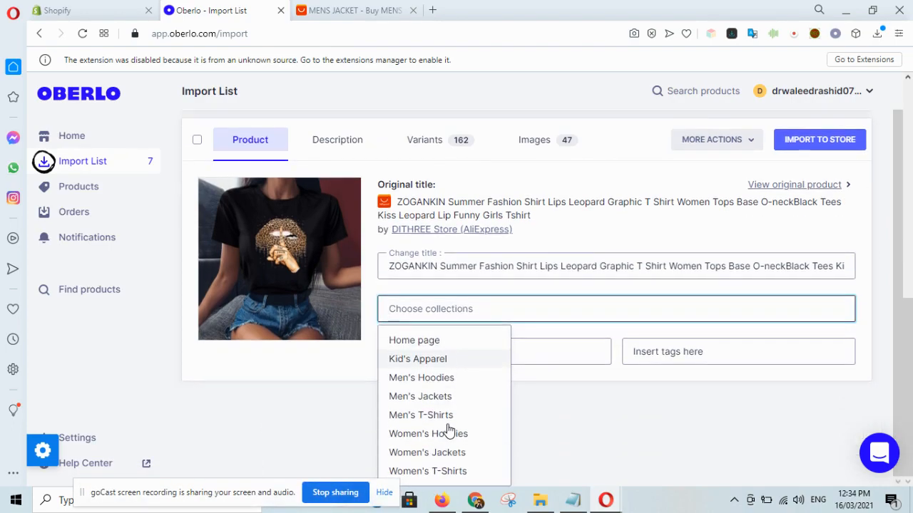
left_click(441, 472)
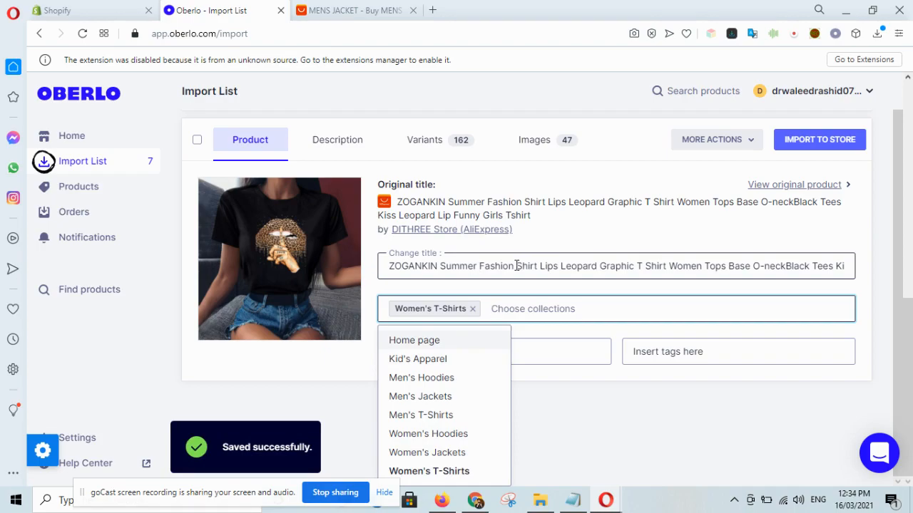
- Shorten the leopard lips t-shirt's title to "Lips Leopard Graphic T Shirt" and import it to the store
left_click(516, 266)
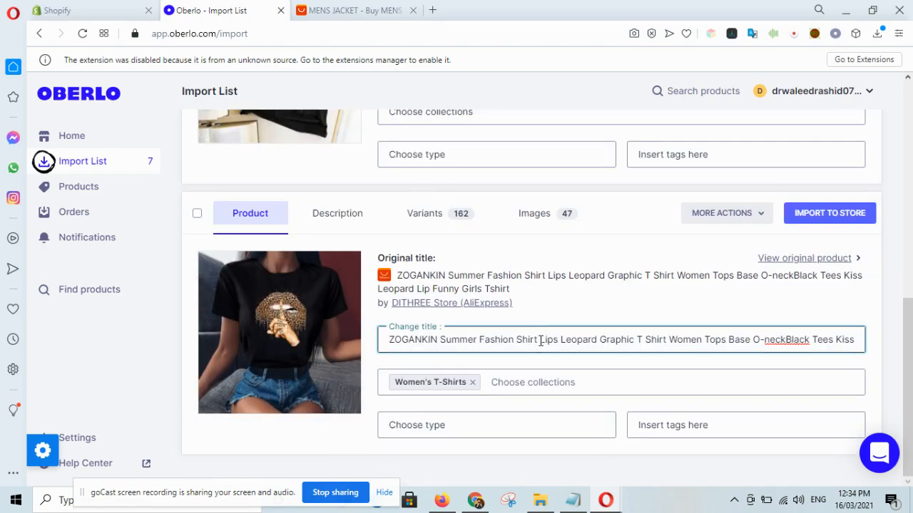
left_click_drag(540, 341, 227, 369)
key("BackSpace")
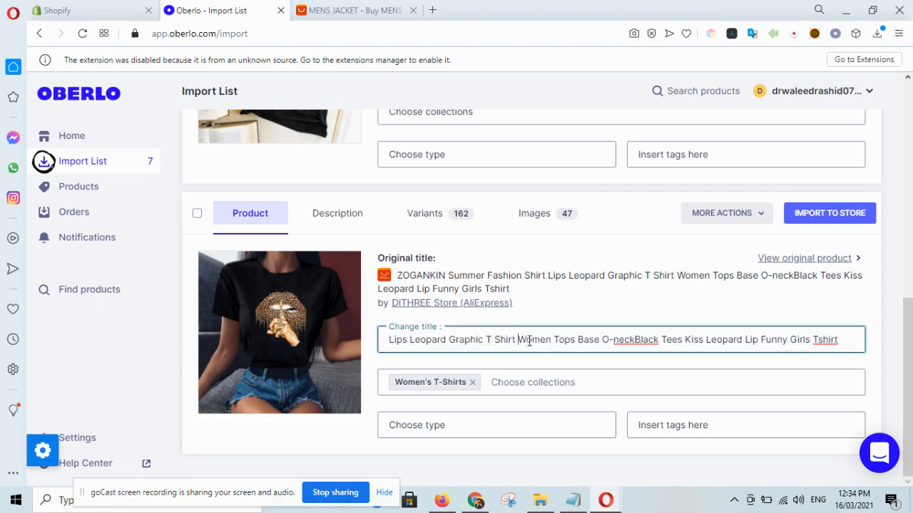
left_click_drag(530, 340, 852, 342)
key("BackSpace")
left_click(838, 216)
- Assign the black Pew Pew print t-shirt in the import list to the Women's T-Shirts collection
scroll(561, 272, "up", 2)
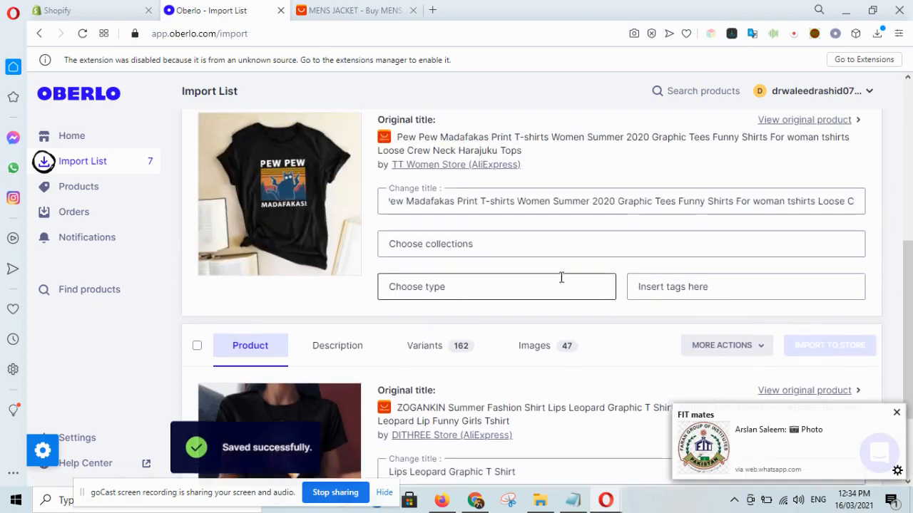
scroll(561, 277, "up", 2)
left_click(443, 350)
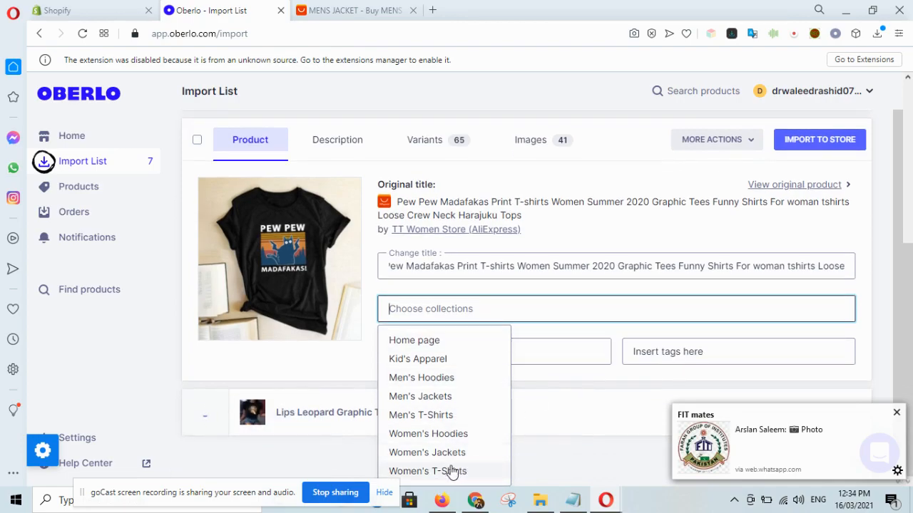
left_click(453, 471)
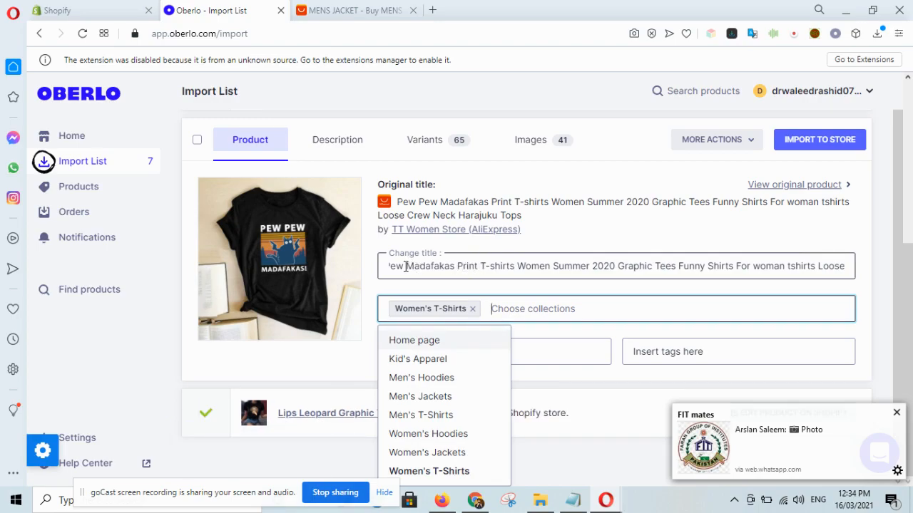
- Shorten the Pew Pew t-shirt's title to "Madafakas Print T-shirt" and import it to the store
double_click(405, 266)
key("BackSpace")
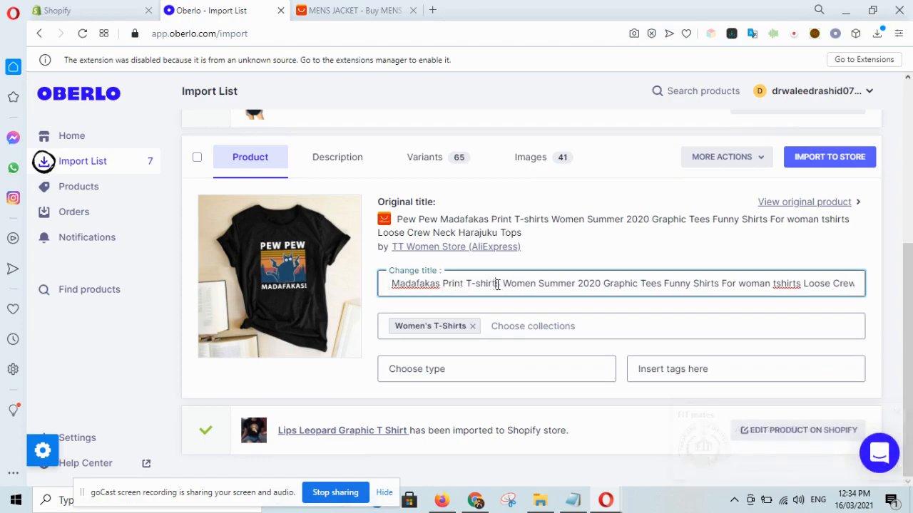
left_click_drag(495, 285, 911, 287)
key("BackSpace")
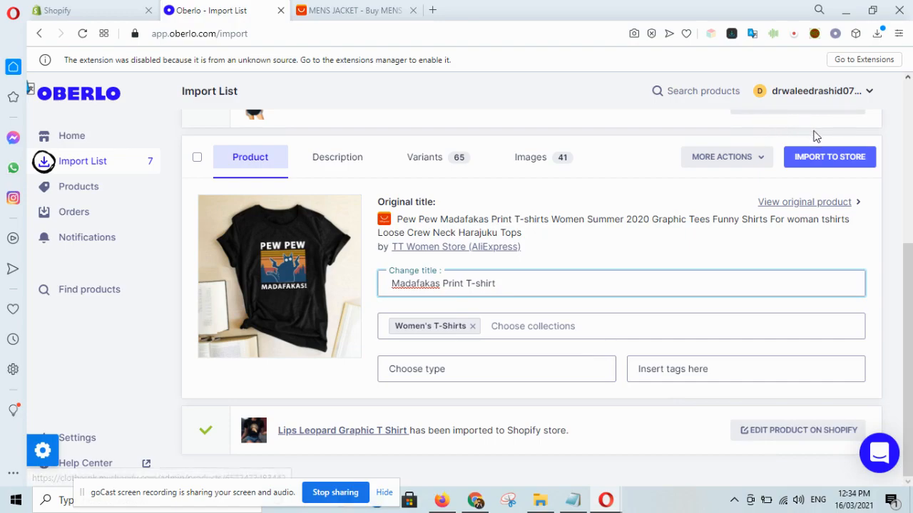
left_click(829, 156)
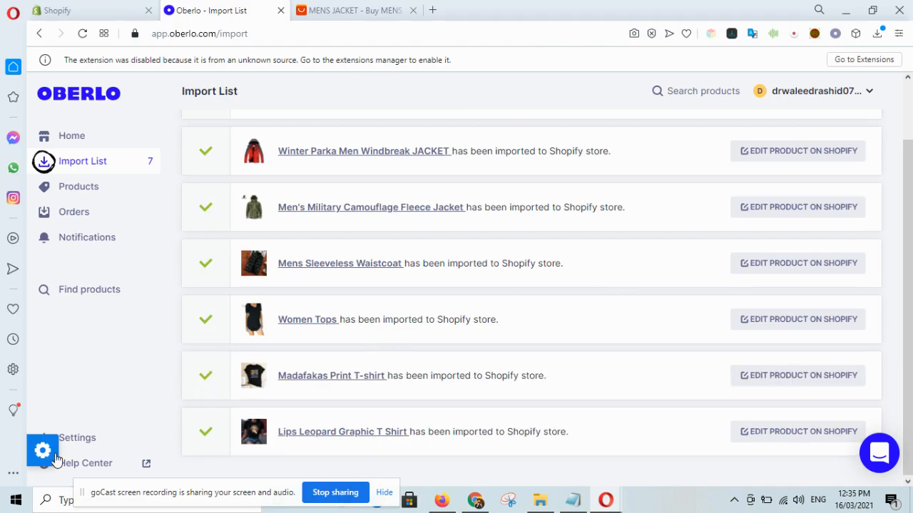
- Open the store's pricing rules settings, enable assigned cents for retail prices, and set the value to 99
left_click(83, 441)
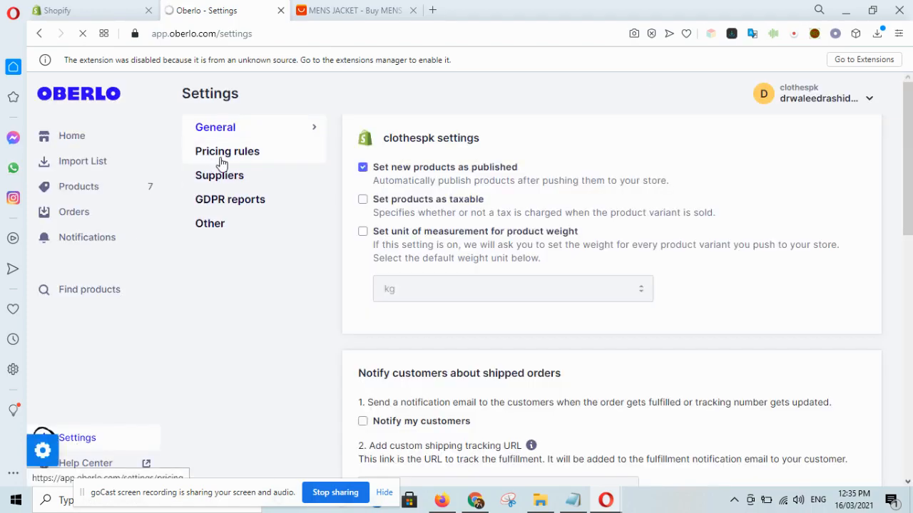
left_click(221, 164)
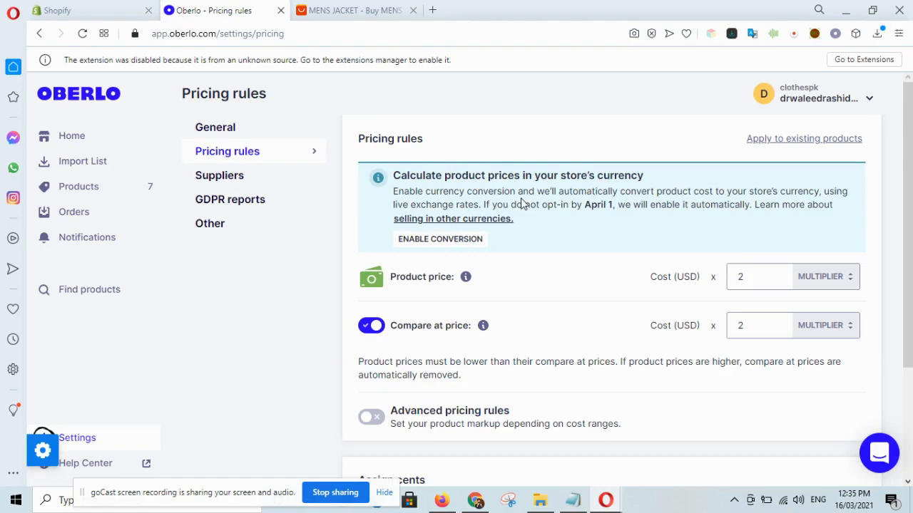
scroll(521, 203, "down", 3)
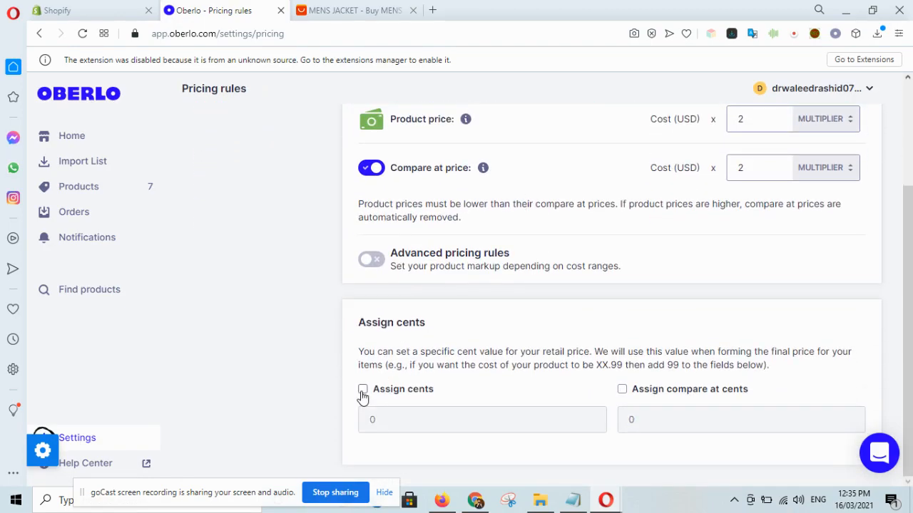
left_click(363, 390)
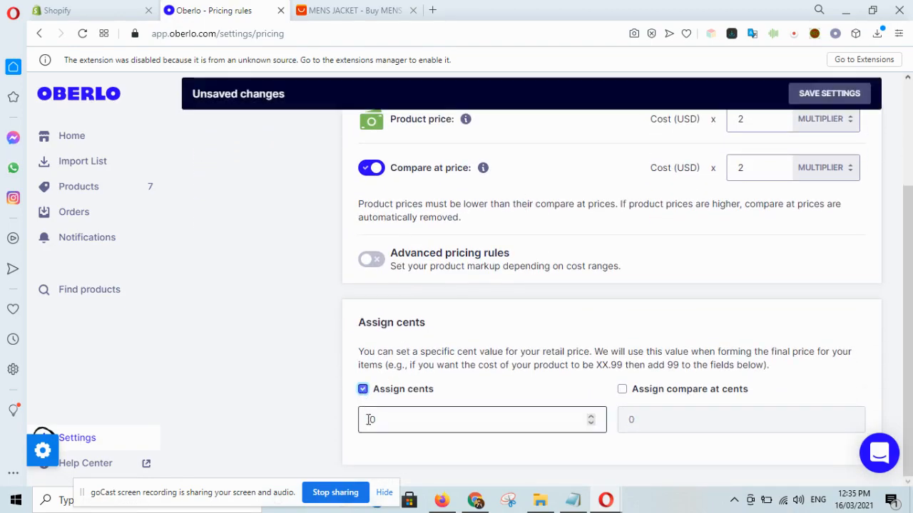
left_click(371, 419)
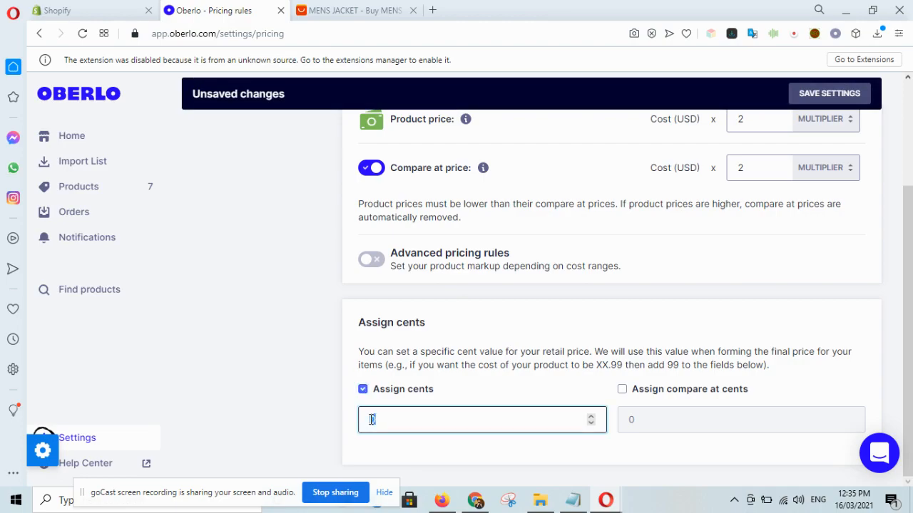
double_click(371, 420)
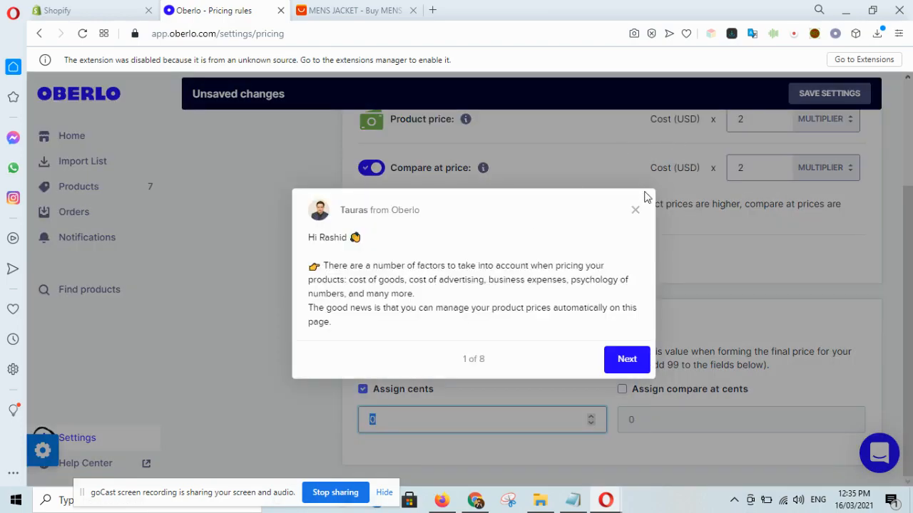
left_click(634, 211)
double_click(376, 419)
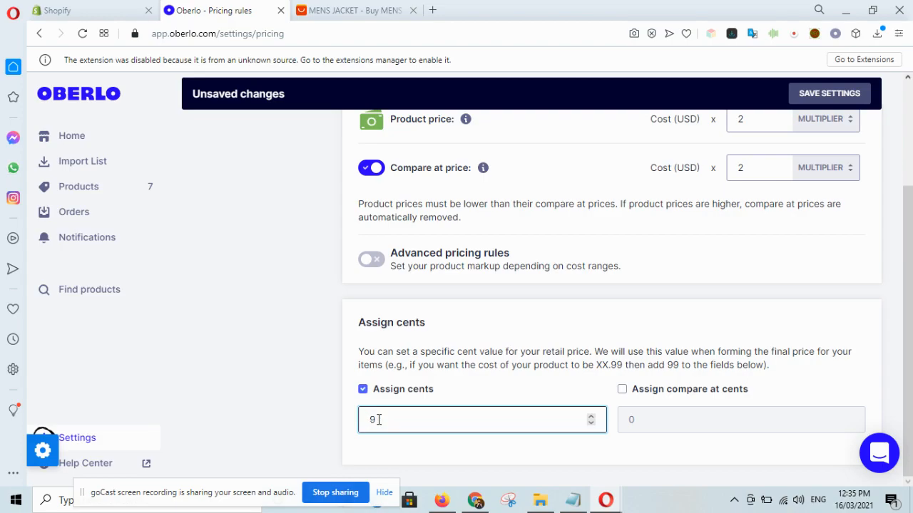
- Enable assigned compare-at cents, set the value to 99, and save the pricing settings
left_click(643, 421)
left_click(622, 391)
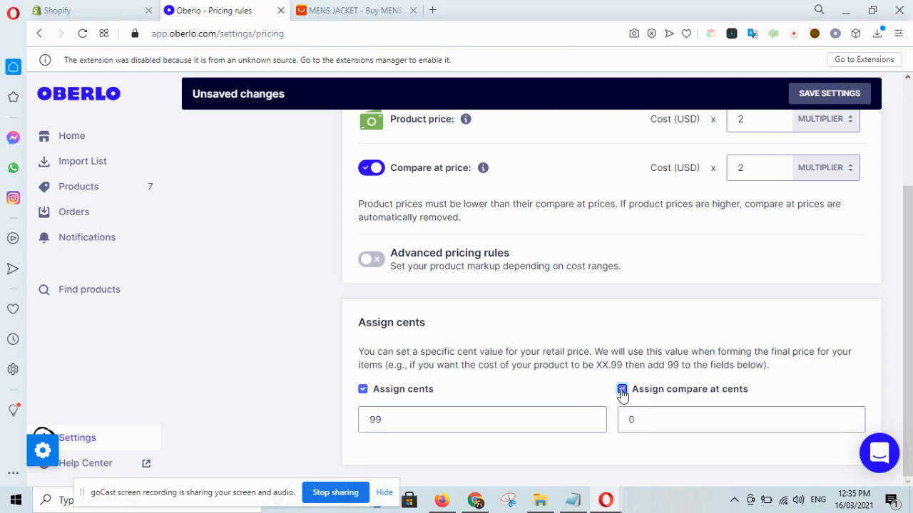
double_click(640, 422)
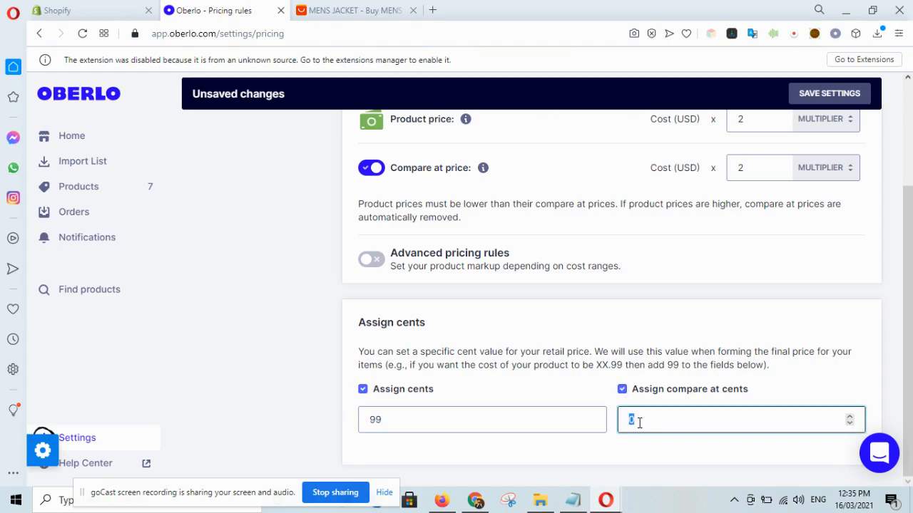
left_click(298, 271)
scroll(298, 273, "up", 2)
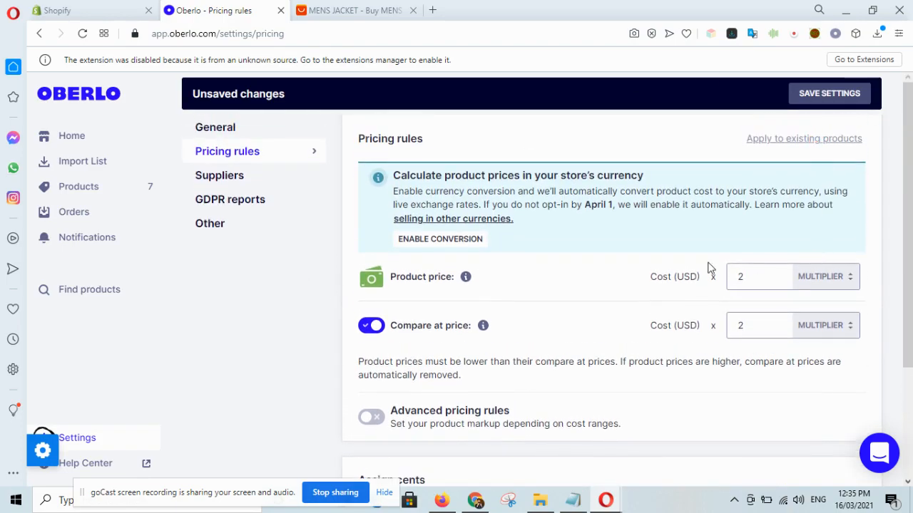
scroll(675, 261, "down", 3)
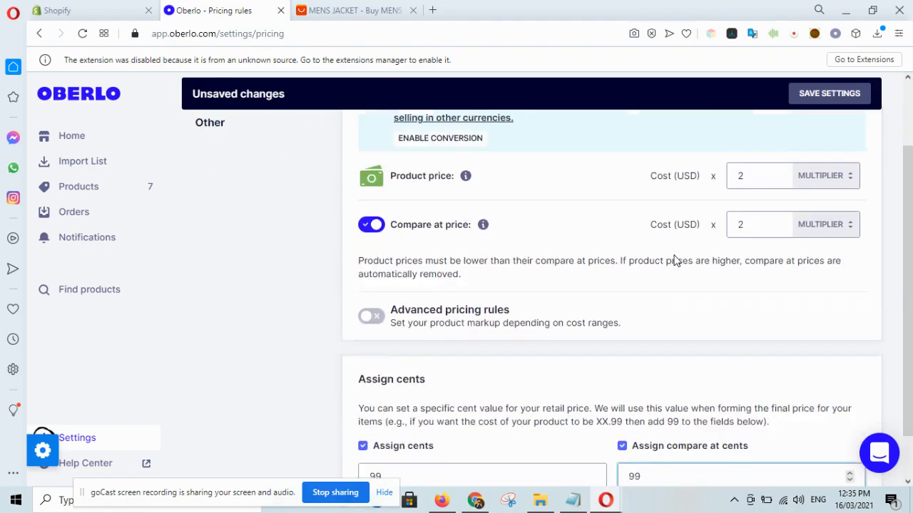
scroll(675, 261, "up", 3)
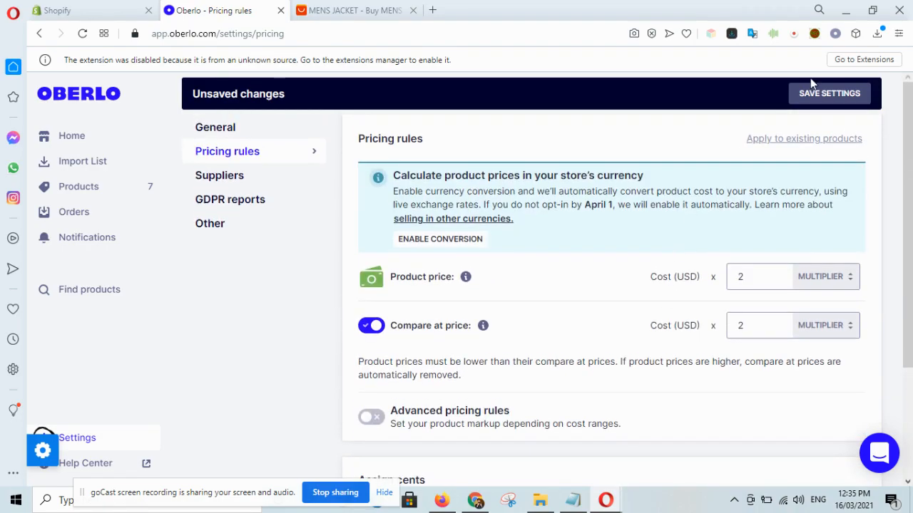
left_click(825, 99)
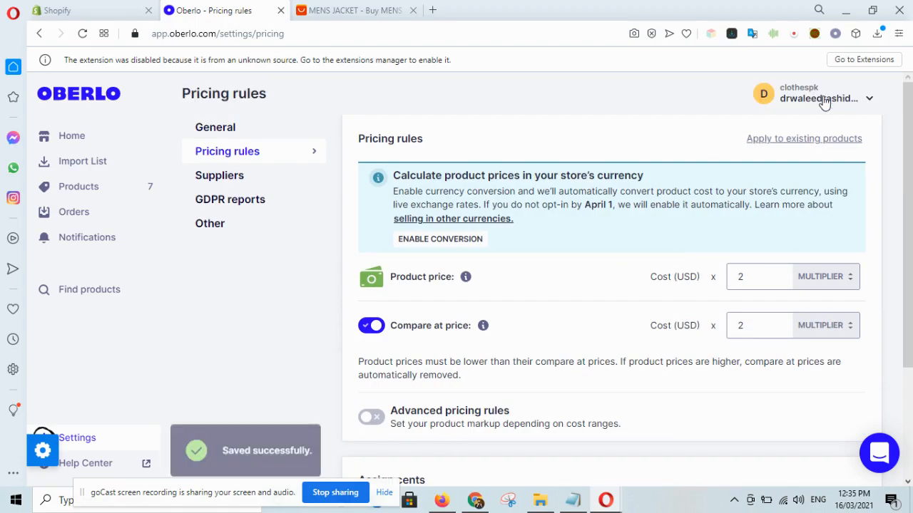
- Apply the pricing rules to existing products, updating prices and compare at prices for both the shop and import list
left_click(789, 147)
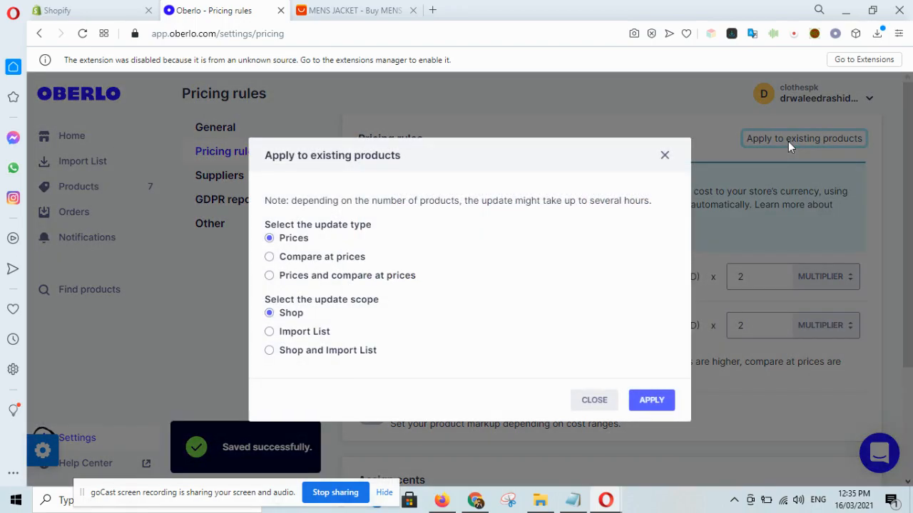
left_click(269, 277)
left_click(269, 350)
left_click(651, 401)
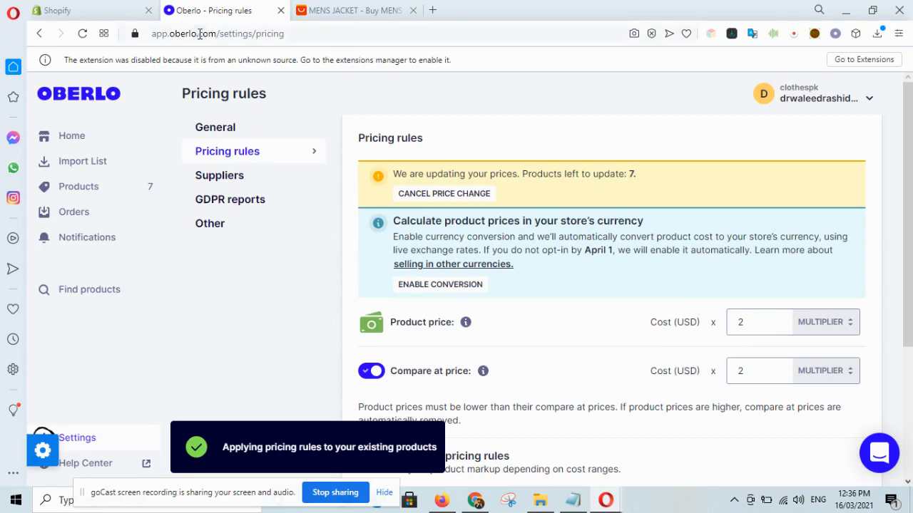
- Close the Oberlo page, switch to the Shopify admin, and select all products in the product list to review them
left_click(281, 11)
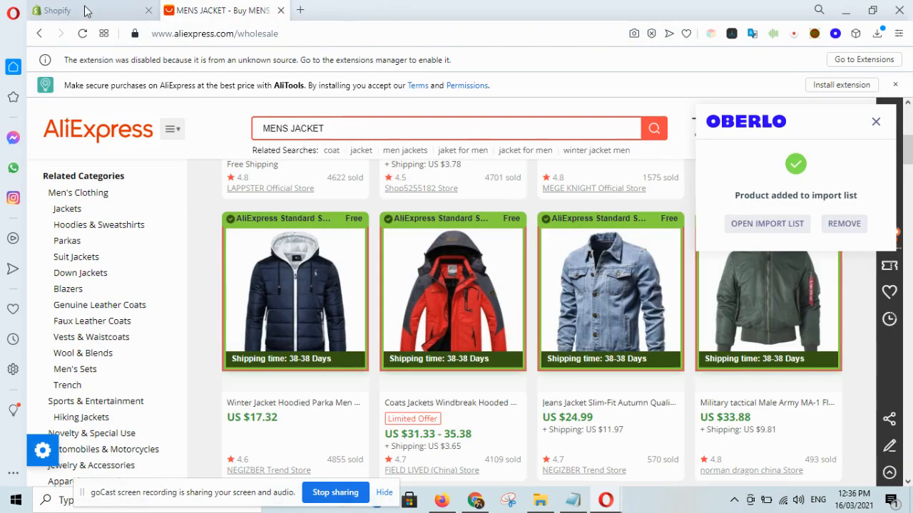
left_click(83, 10)
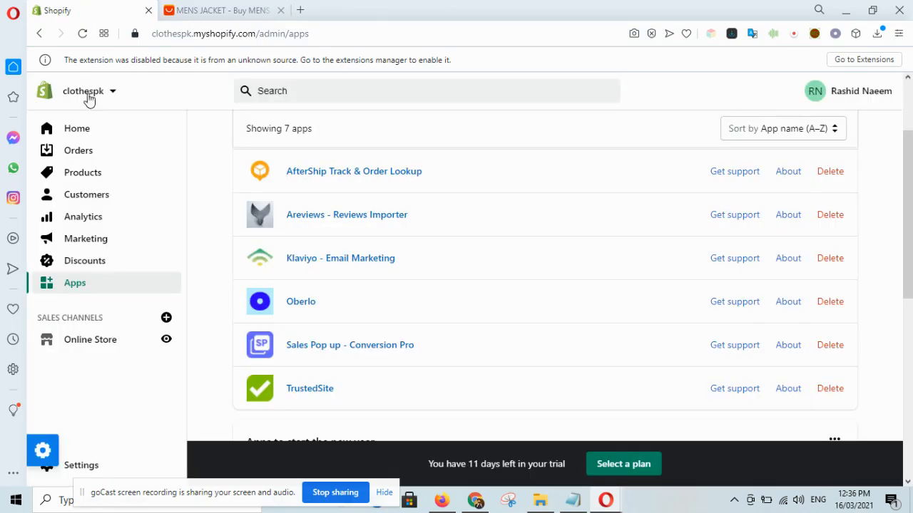
left_click(75, 175)
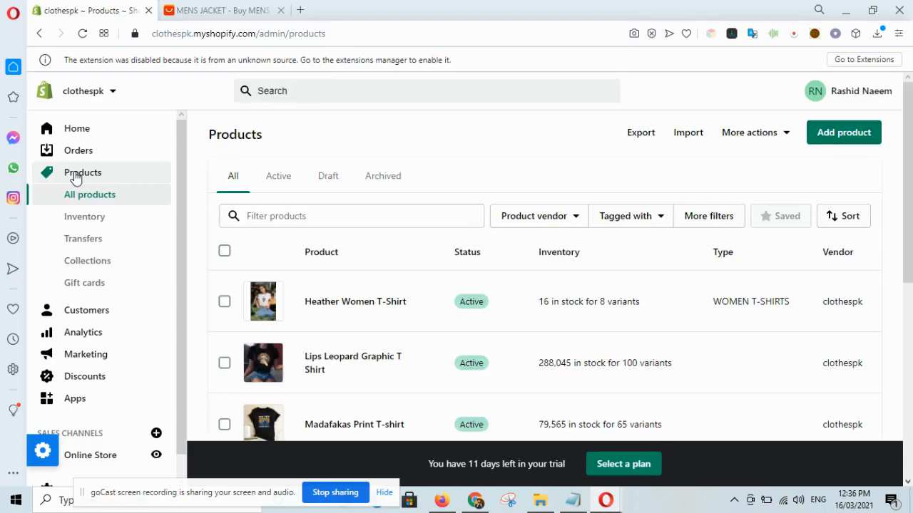
scroll(381, 180, "down", 2)
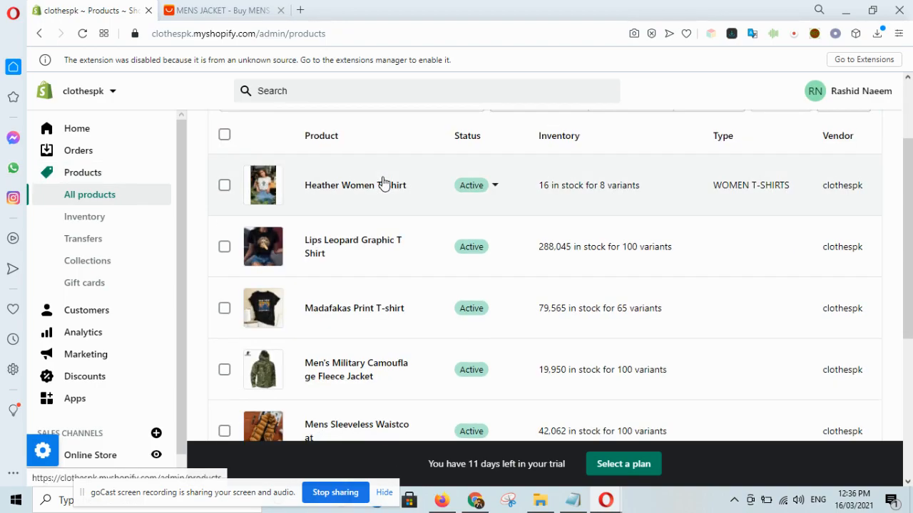
left_click(225, 137)
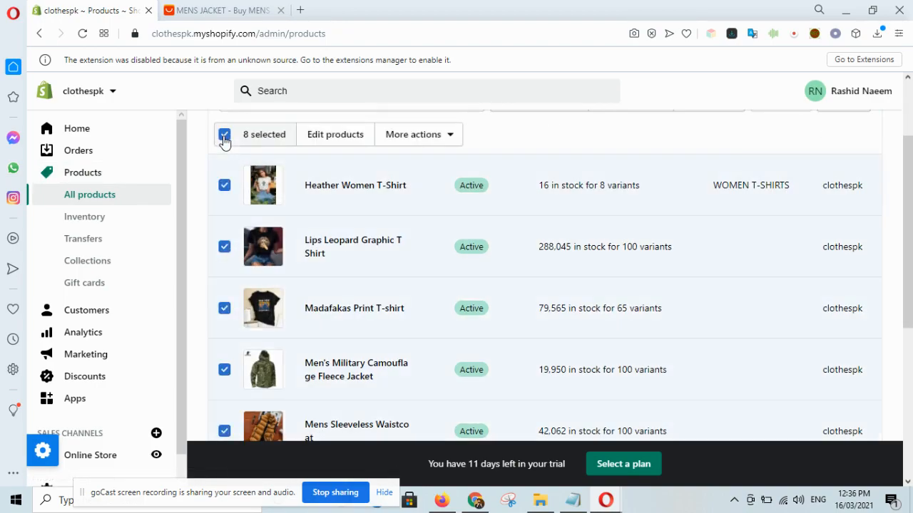
scroll(444, 255, "down", 5)
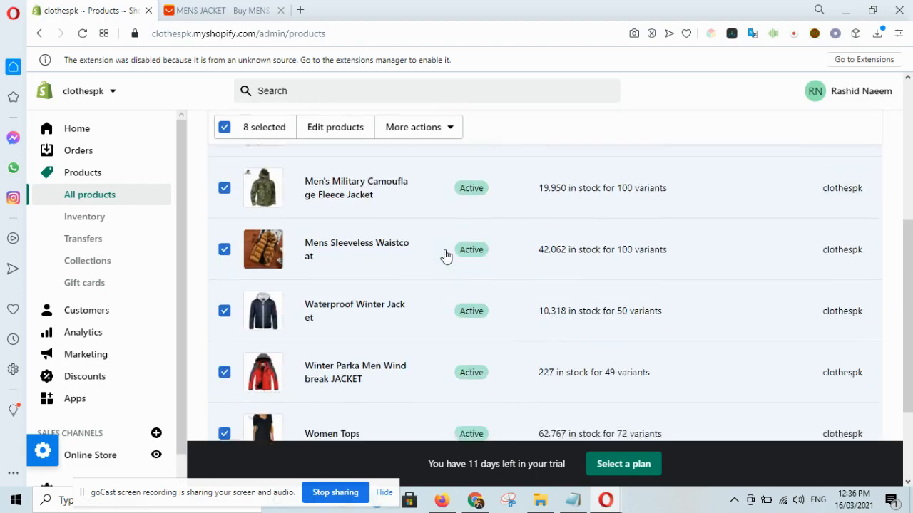
scroll(444, 255, "up", 5)
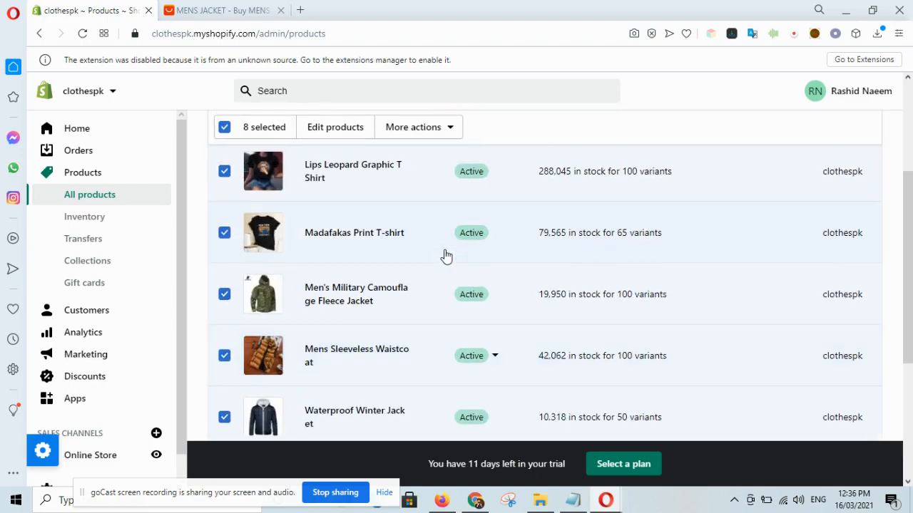
- Open the Women's T-Shirts collection and review the products assigned to it
left_click(105, 263)
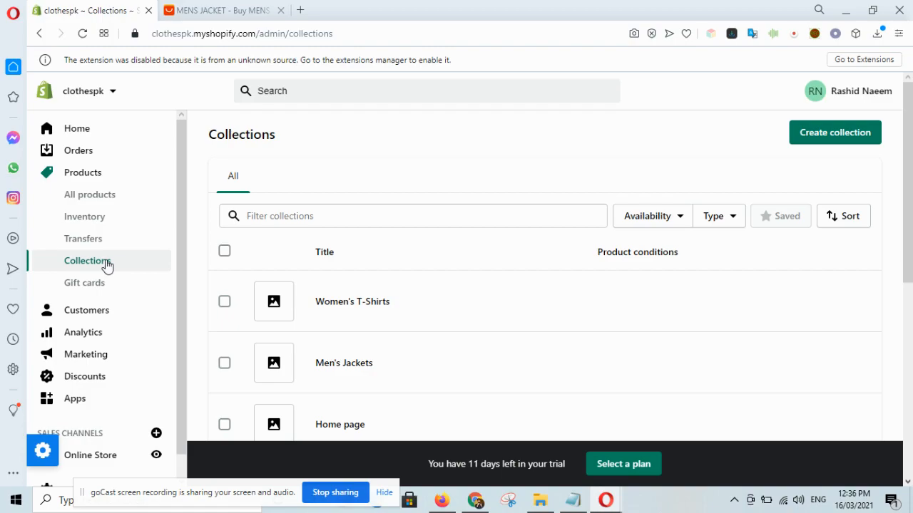
scroll(365, 211, "down", 1)
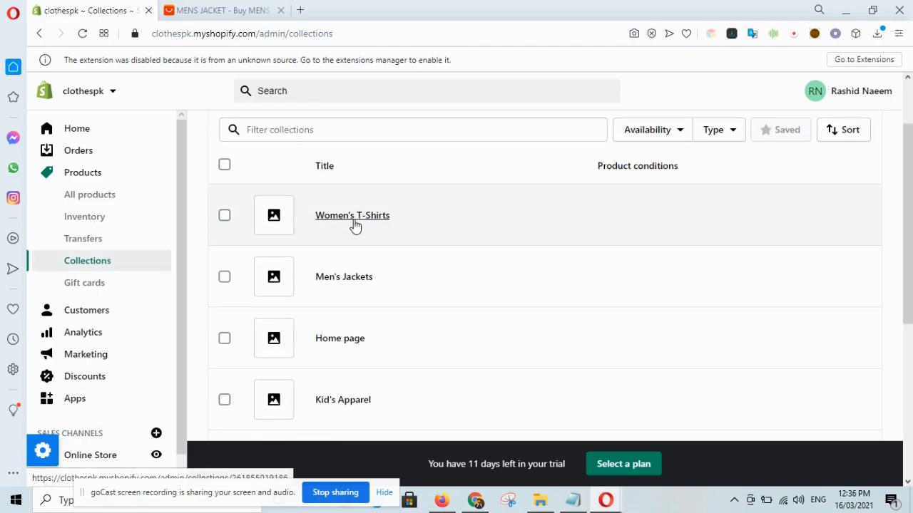
left_click(356, 214)
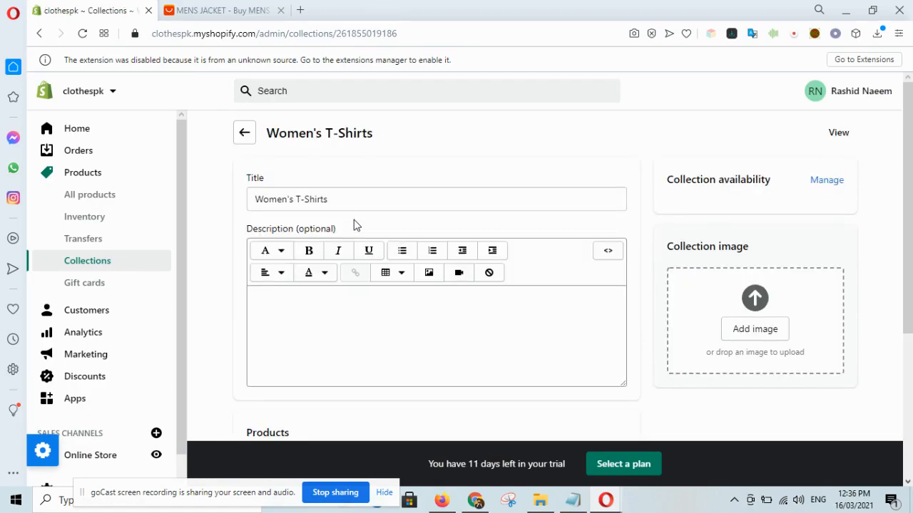
scroll(355, 224, "down", 5)
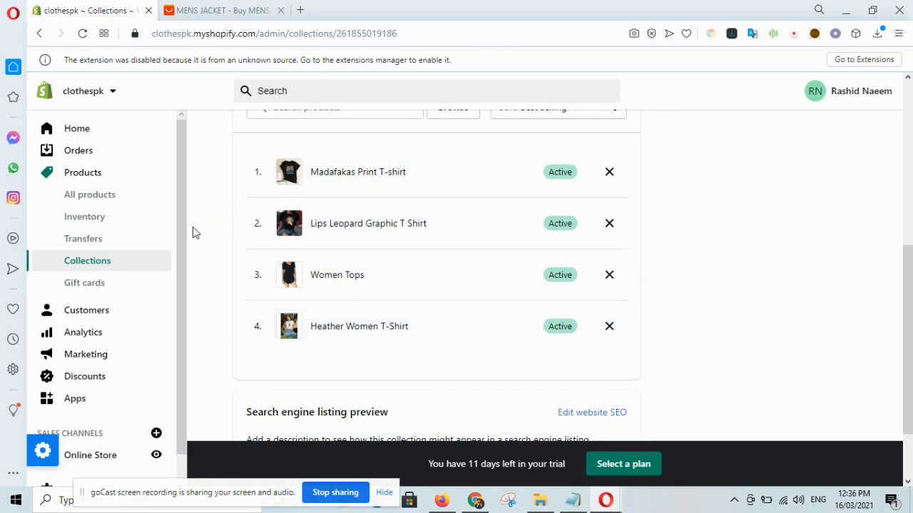
- Return to the collections list and check which products are assigned to the Men's Jackets collection
left_click(113, 266)
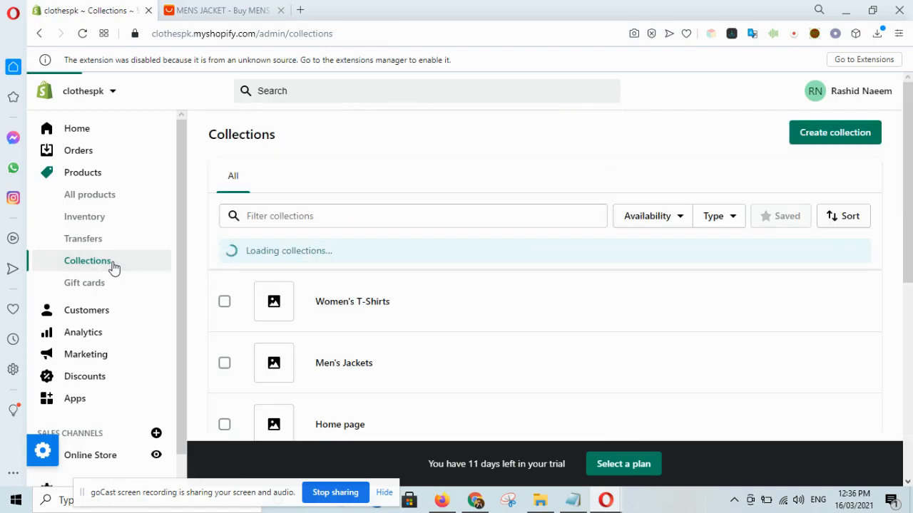
scroll(412, 296, "down", 1)
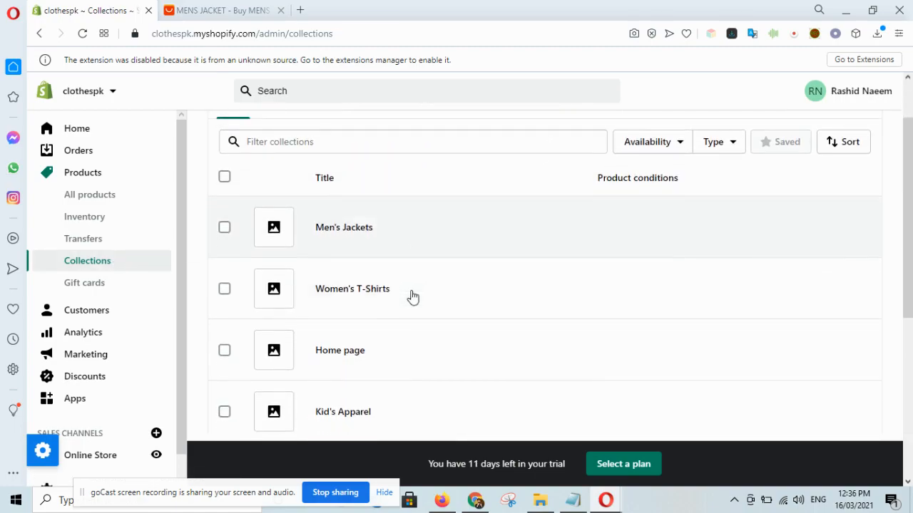
left_click(336, 238)
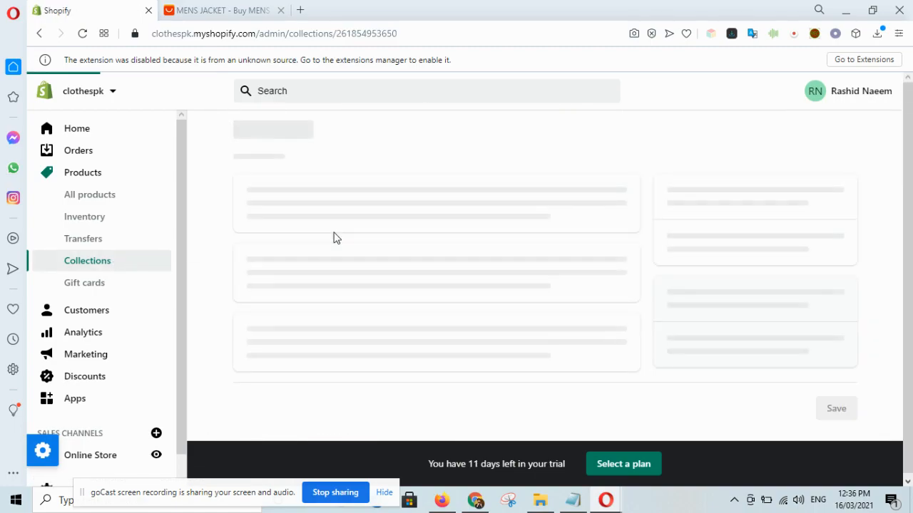
scroll(336, 238, "down", 2)
scroll(335, 235, "down", 4)
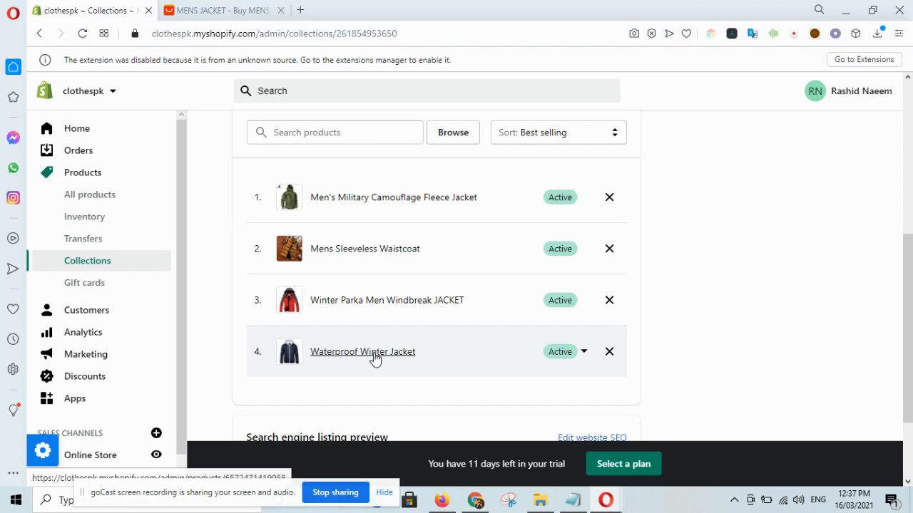
left_click(47, 456)
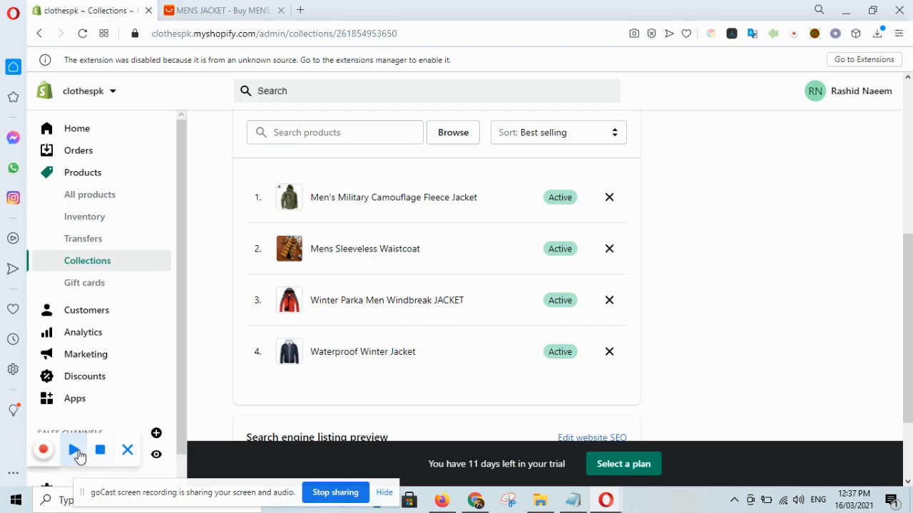
left_click(74, 451)
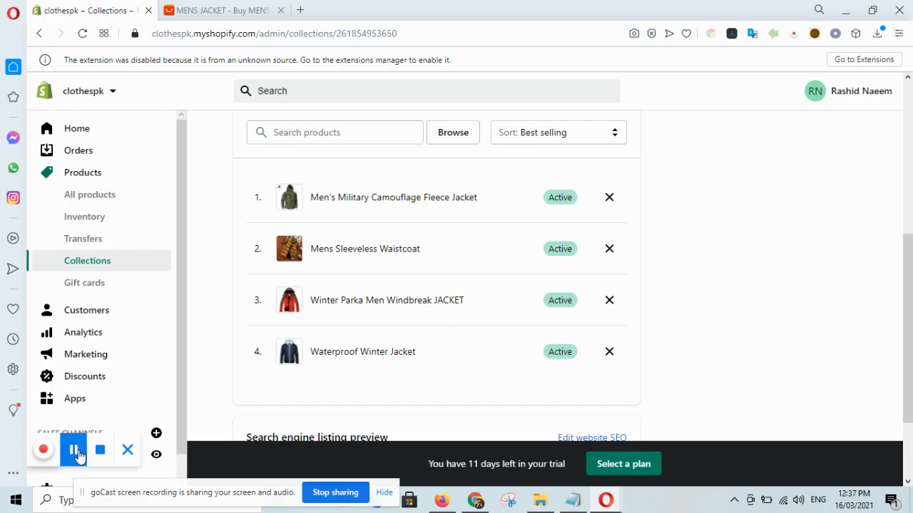